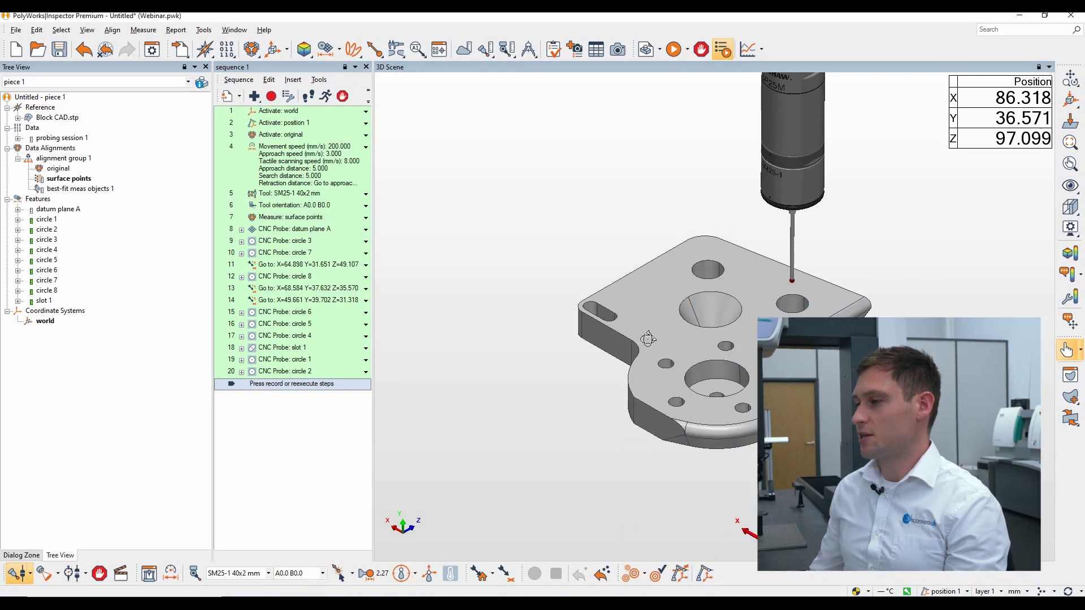
- Anchor three surface comparison points: beside the right hole, on the top face, near the cone hole
click(374, 49)
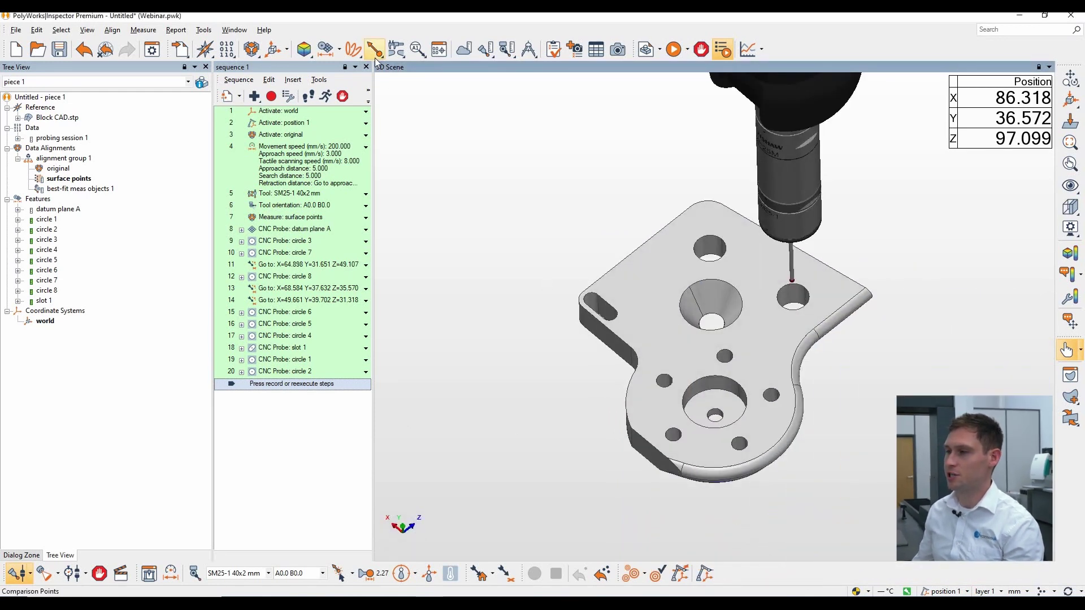
click(377, 77)
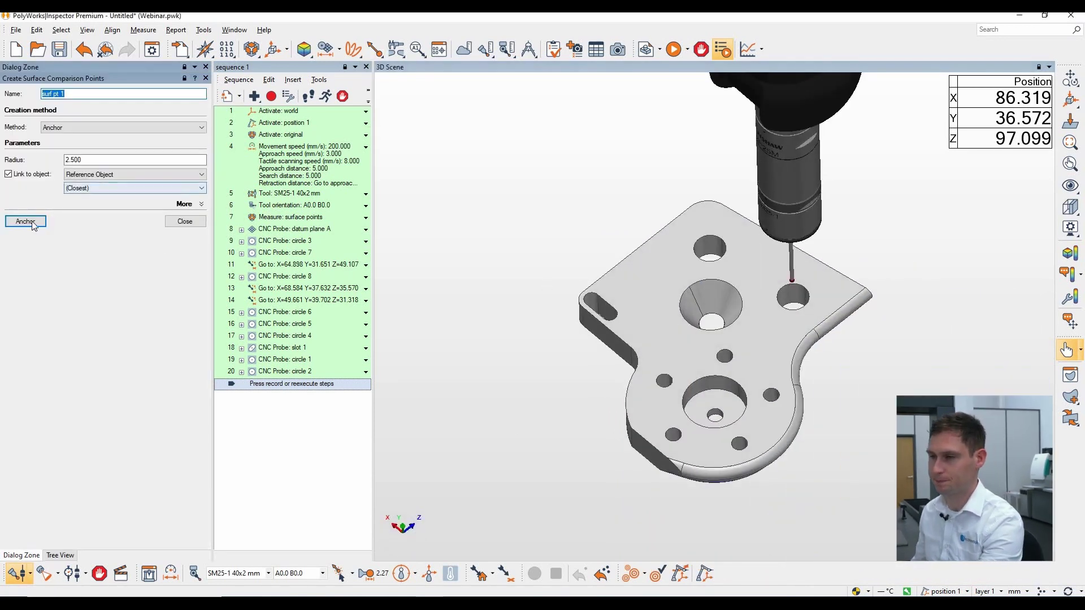
click(772, 344)
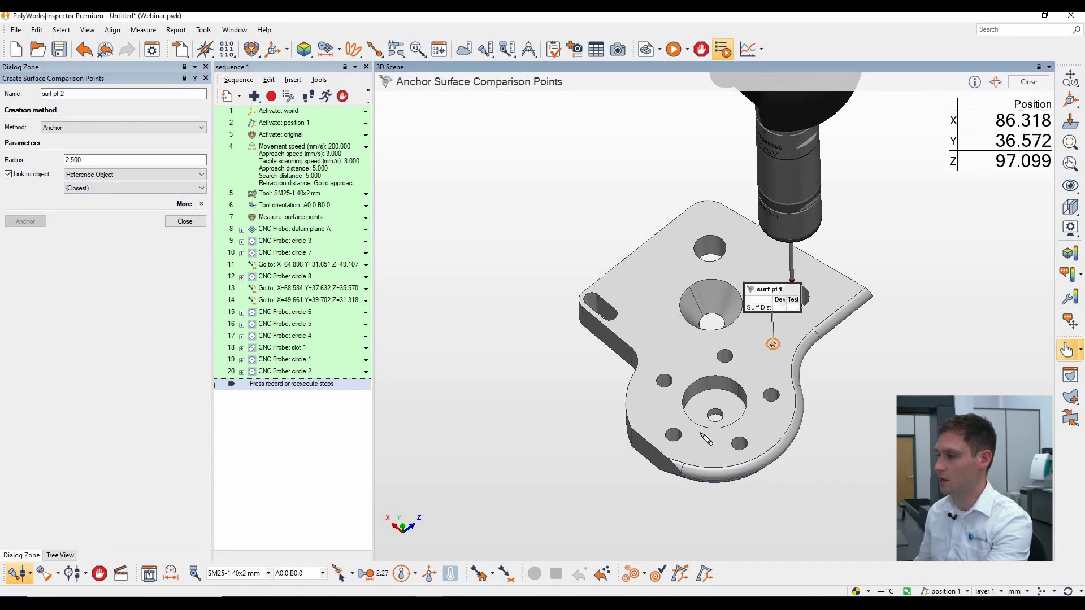
click(701, 437)
click(674, 346)
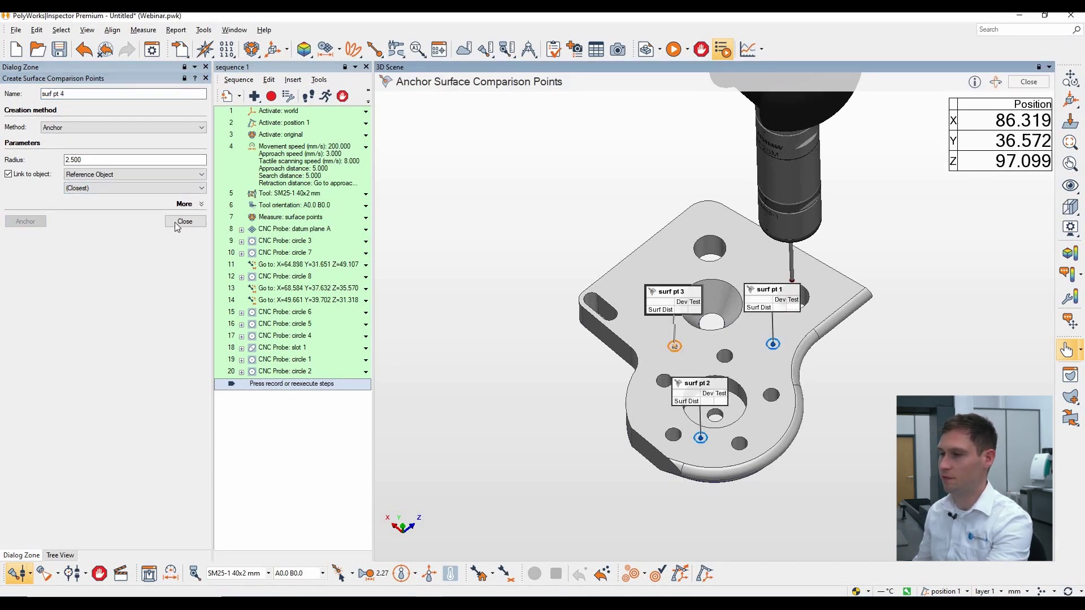
click(119, 294)
- Set surf pt 1–3 to the CNC Probe method with 10 mm clearance before and after
key(Escape)
click(48, 320)
shift+click(55, 341)
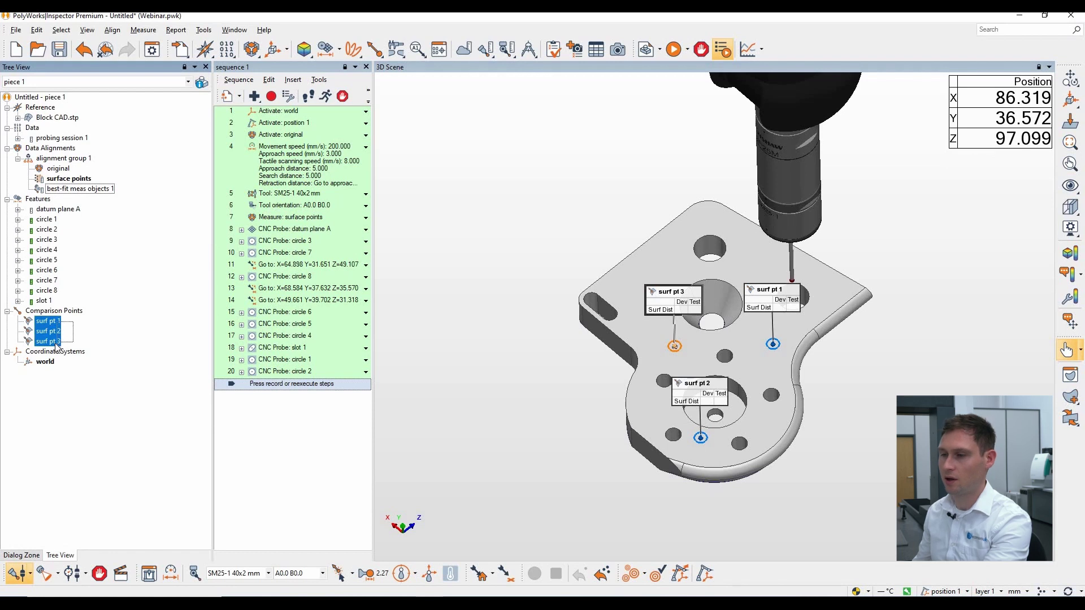
right_click(55, 330)
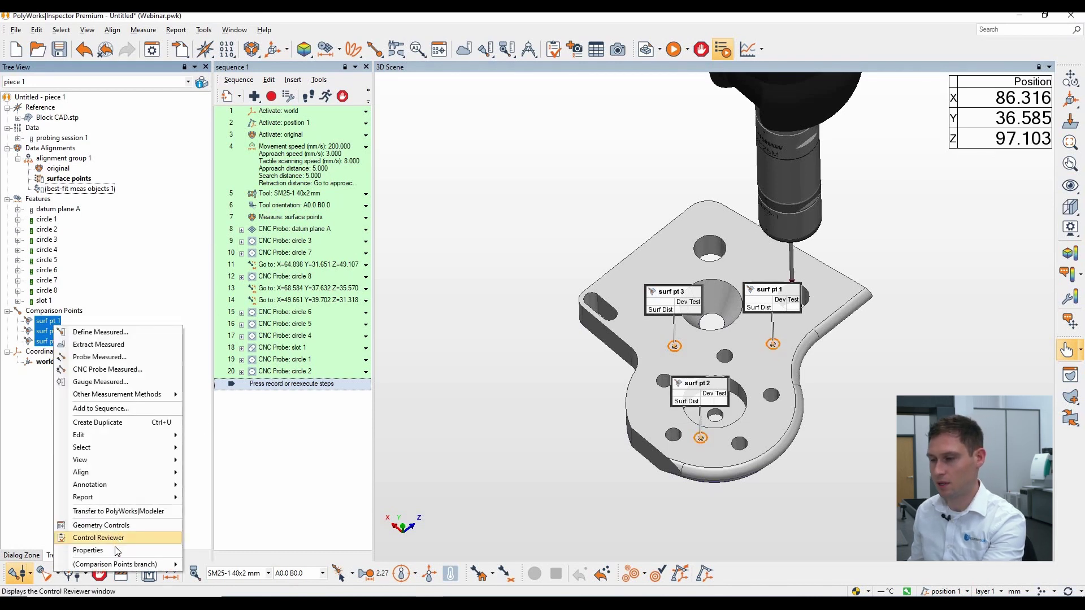
click(90, 549)
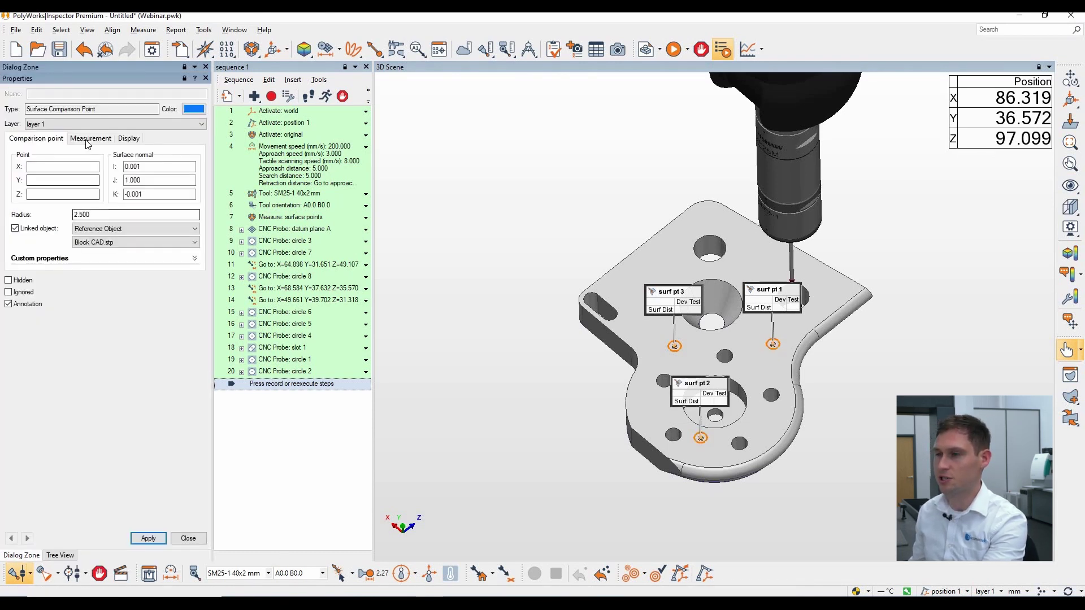
click(89, 139)
click(104, 157)
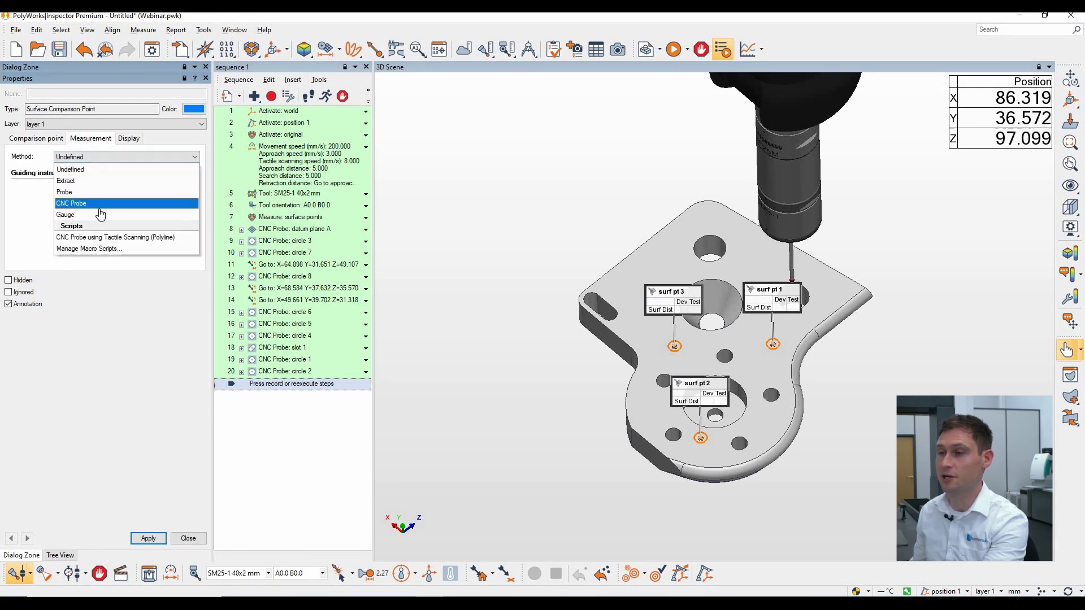
click(100, 206)
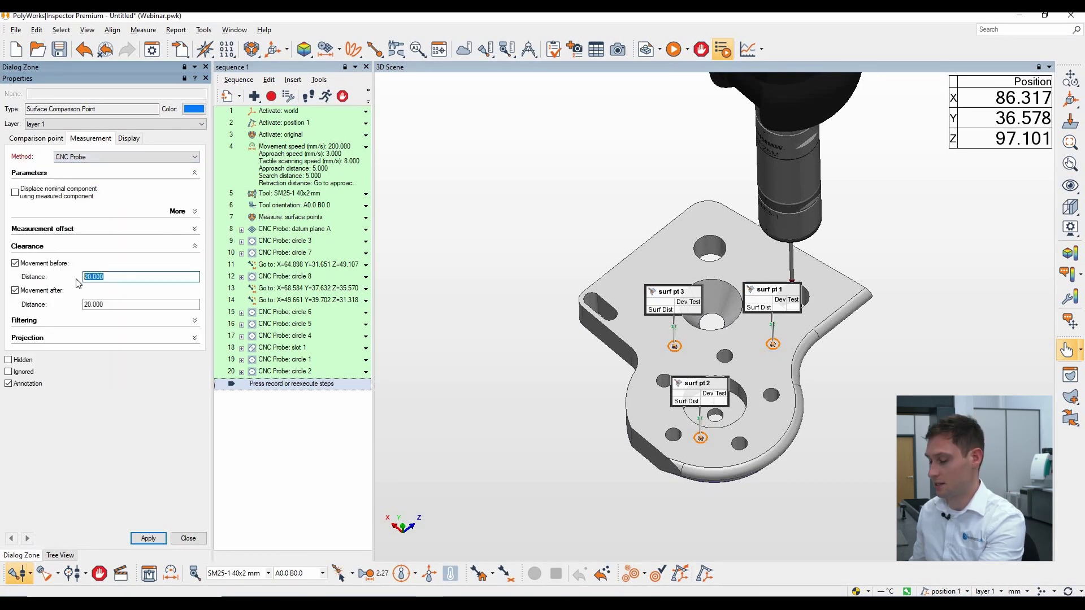
text(10)
double_click(95, 304)
text(10)
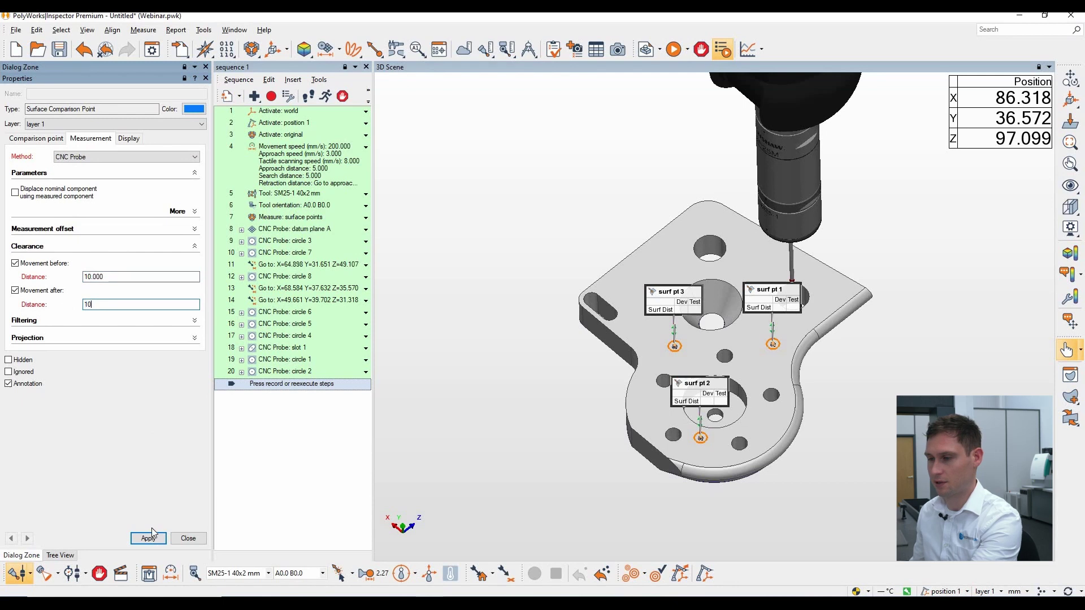
click(149, 538)
click(188, 538)
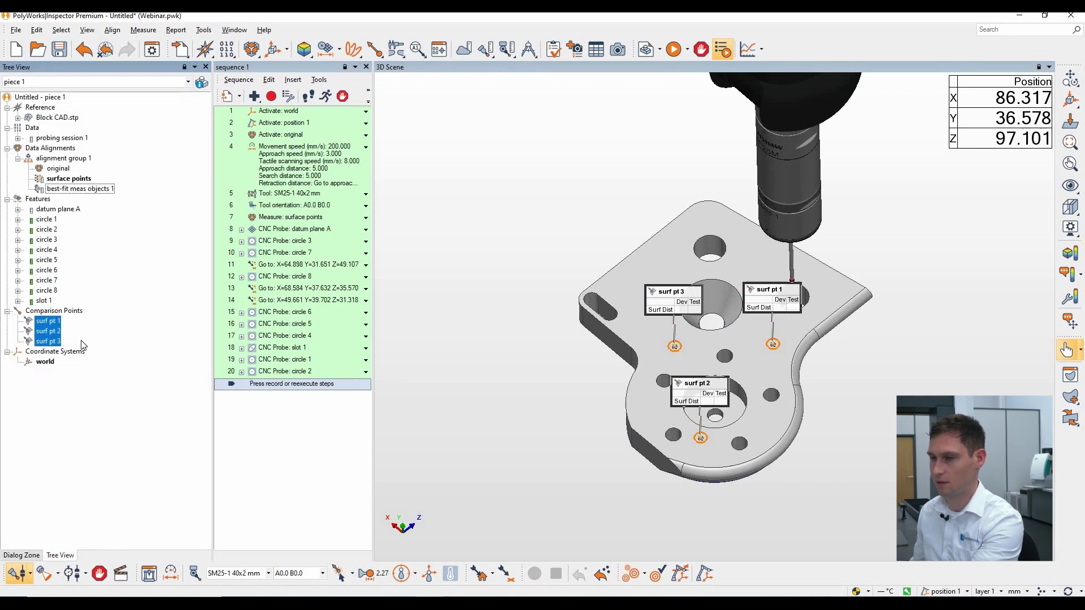
- Insert the three points into sequence 1 at optimal positions and select steps 8–23
click(288, 96)
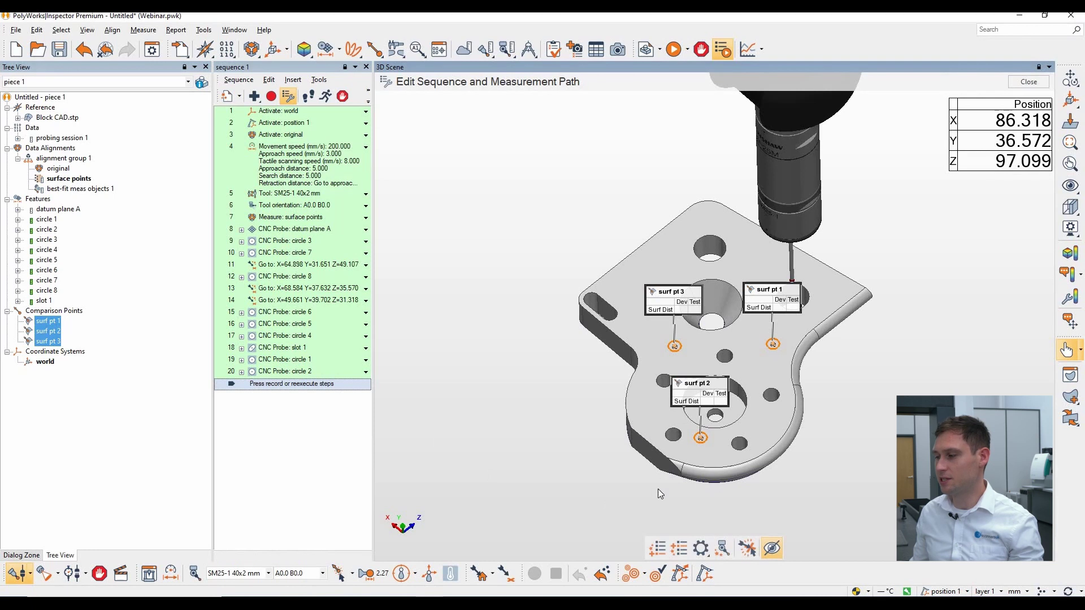
click(679, 553)
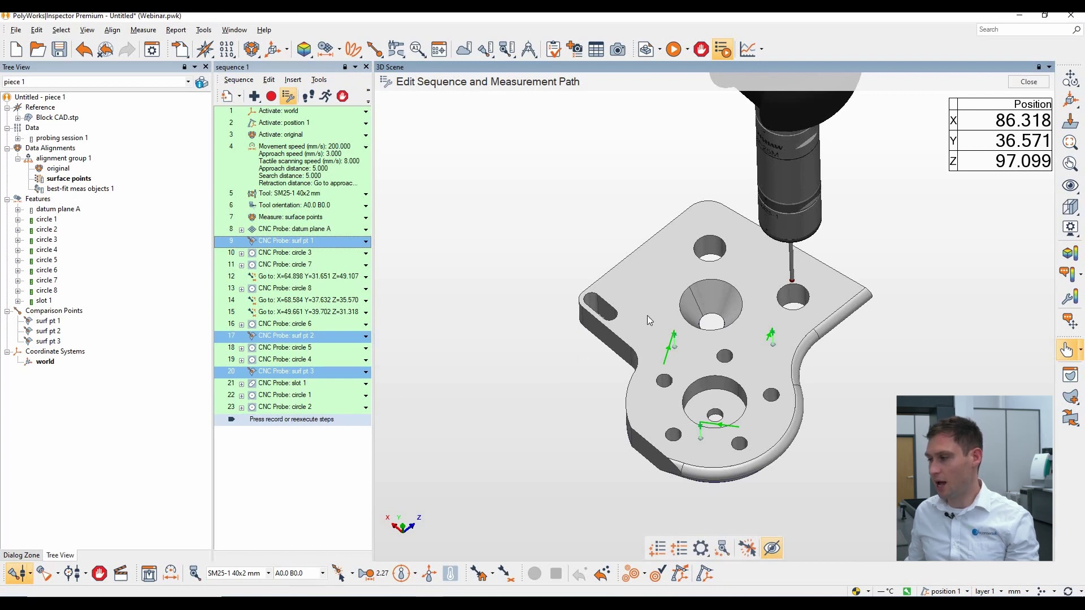
click(314, 230)
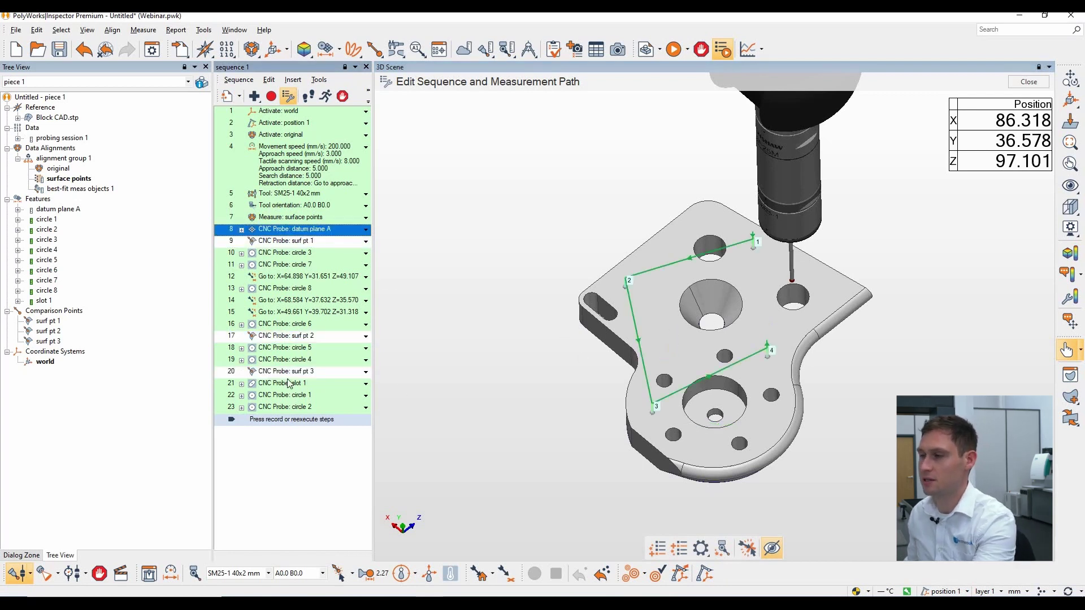
shift+click(282, 406)
- Orbit the part to review the displayed probe paths, then clear the step selection
scroll(703, 306, up, 6)
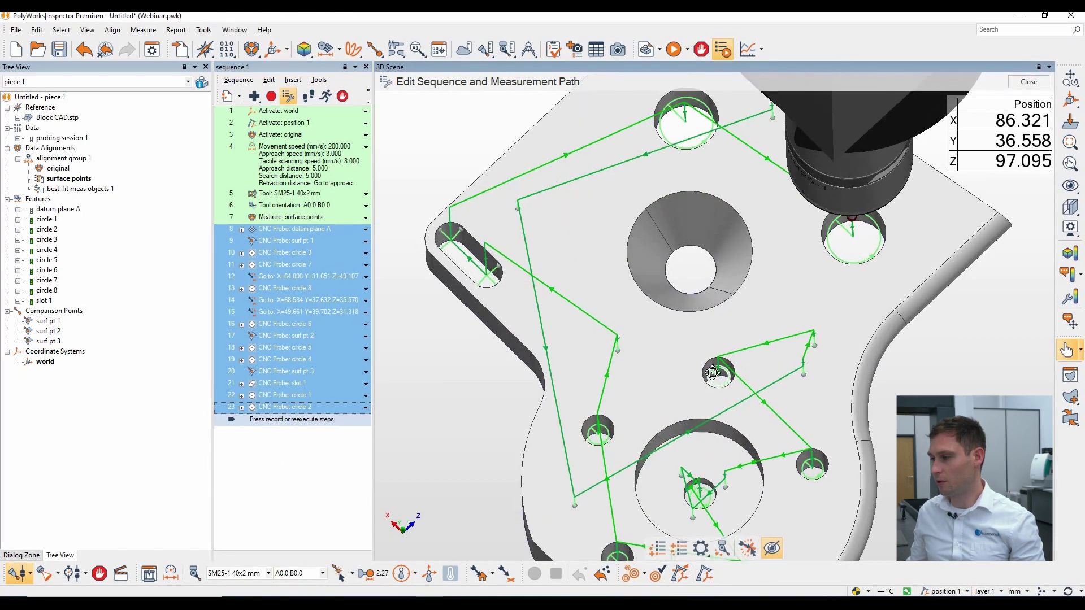
drag(717, 385, 716, 384)
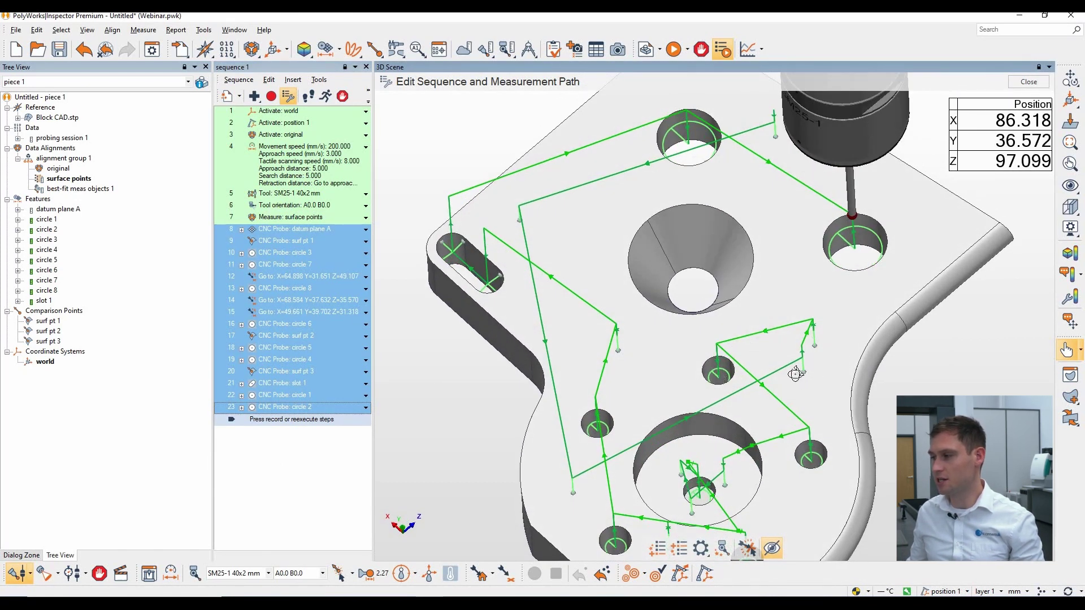
drag(792, 380, 793, 383)
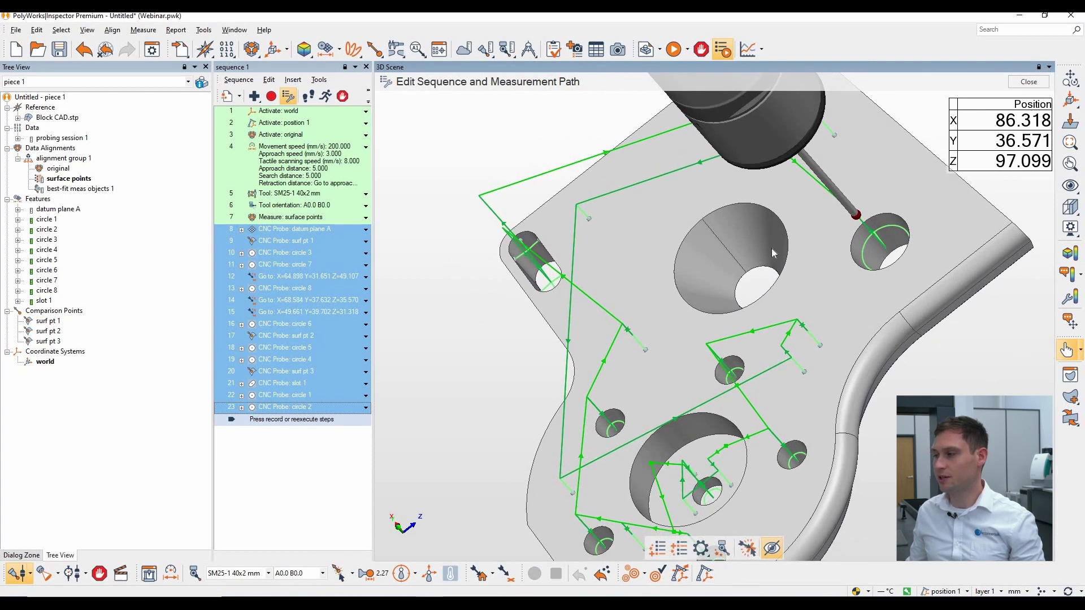
scroll(708, 308, down, 3)
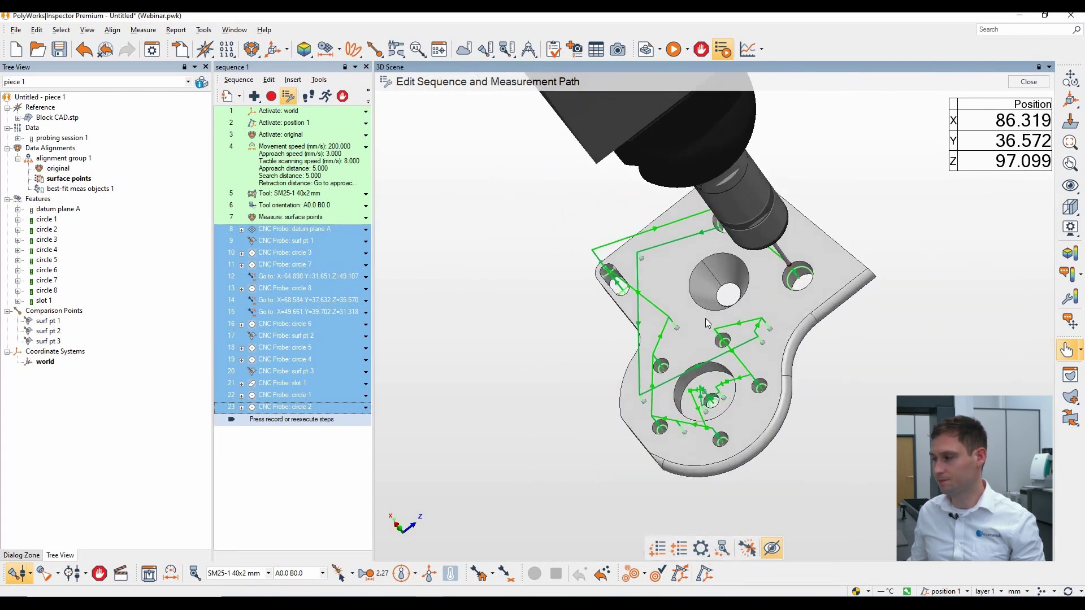
drag(691, 296, 698, 301)
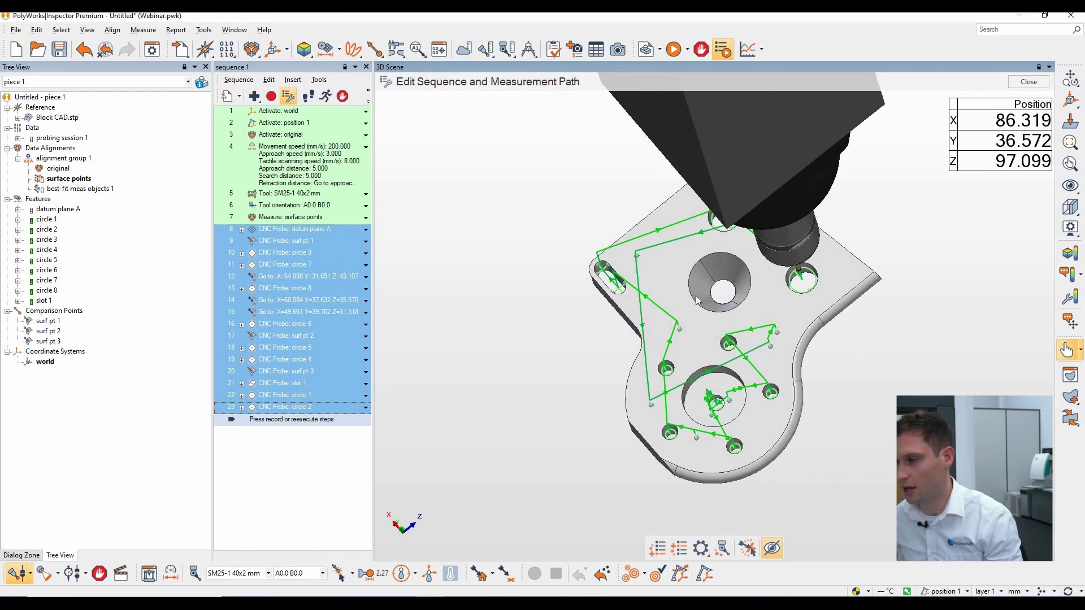
click(467, 275)
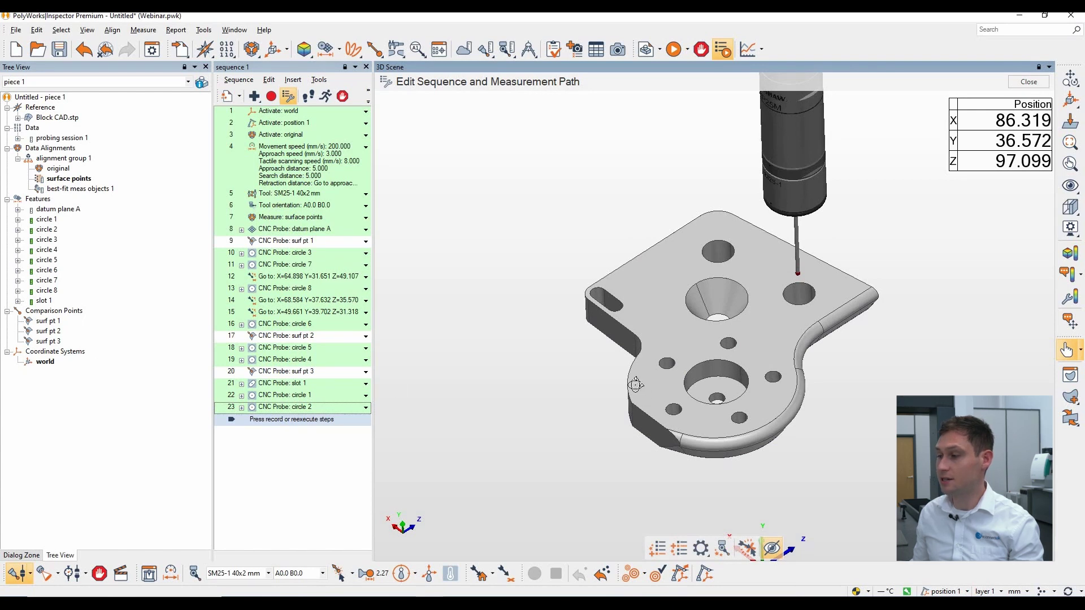
drag(635, 384, 641, 371)
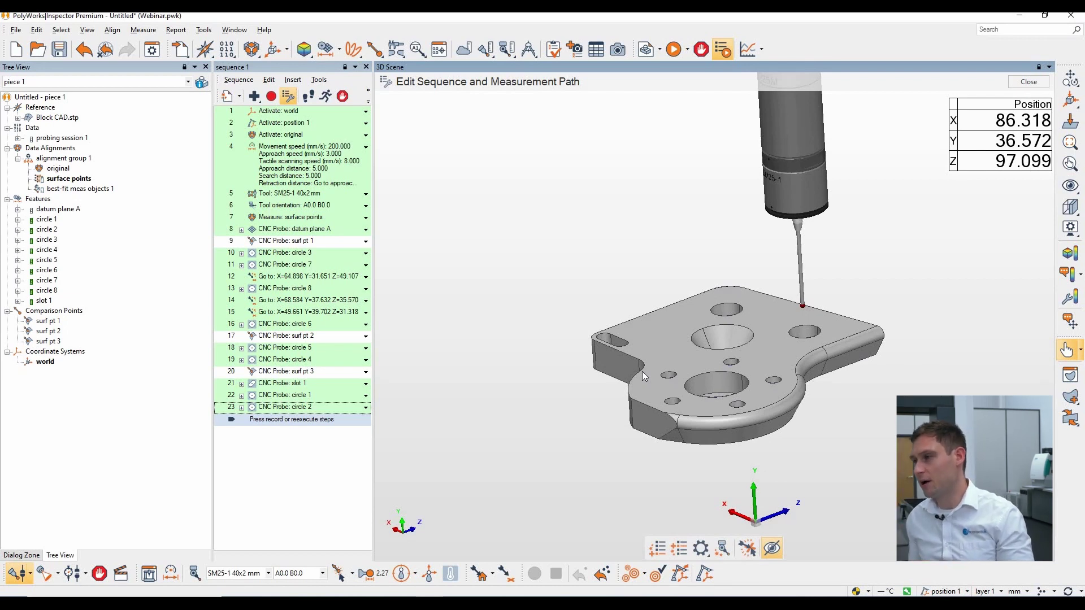
- Exit sequence editing, anchor surf pt 4–6 on the front, curved and right side walls, and select surf pt 6
click(1028, 82)
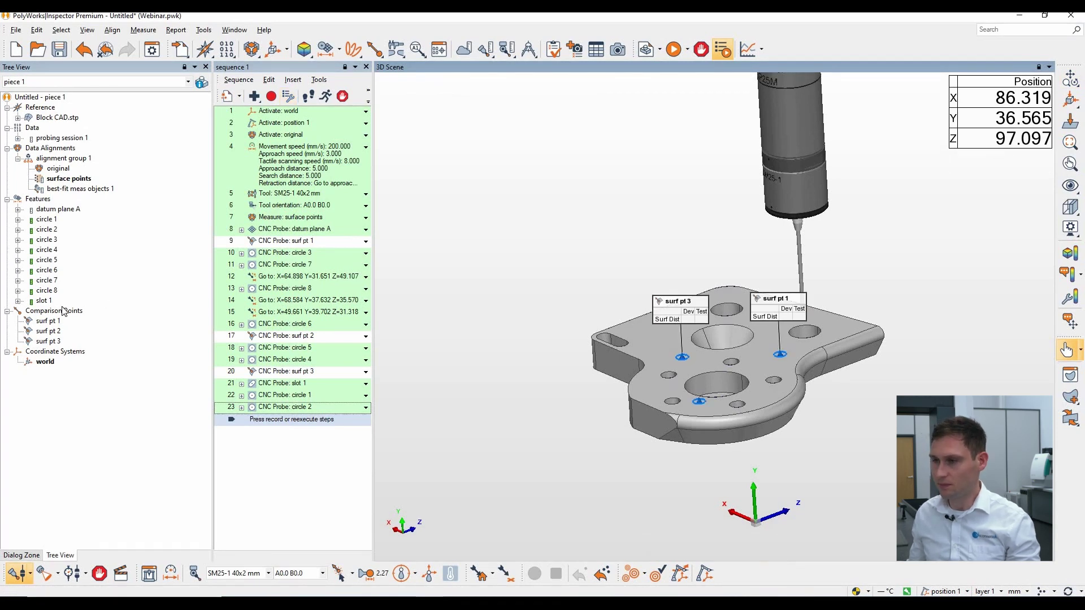
click(374, 49)
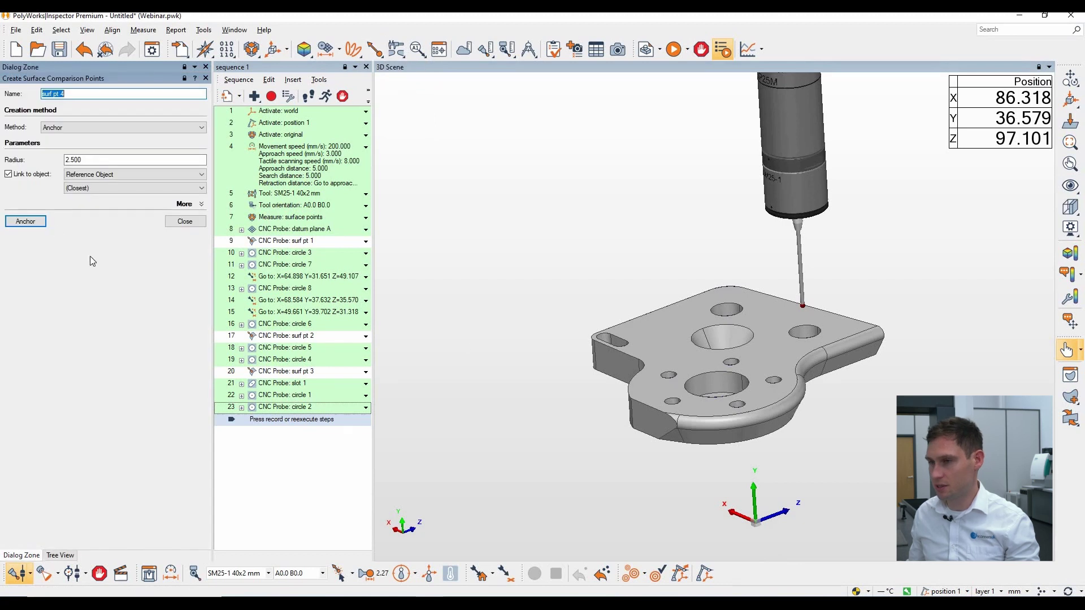
click(26, 221)
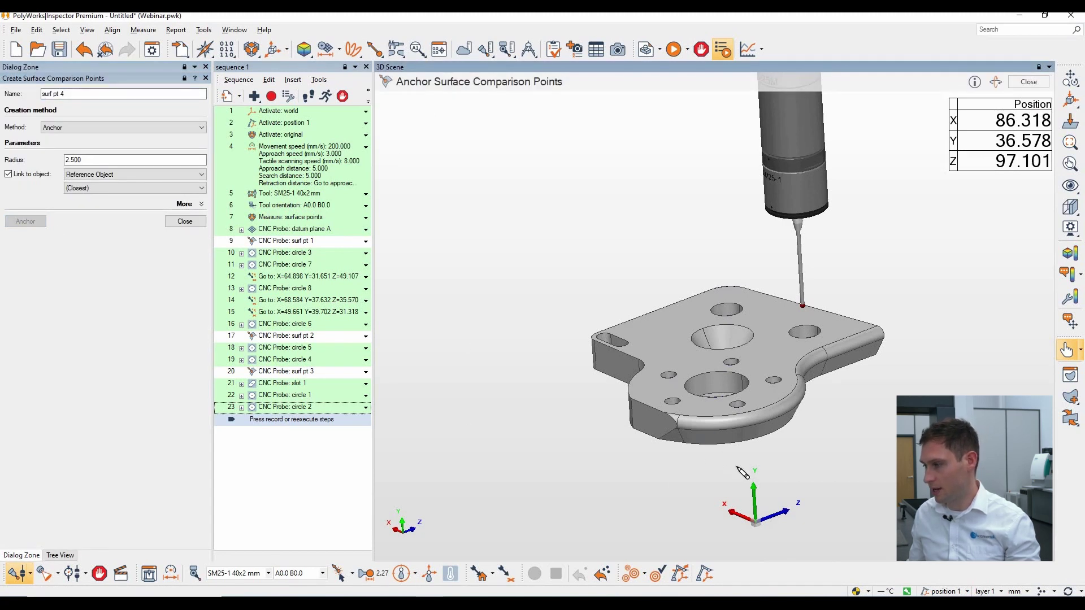
click(728, 442)
middle_drag(751, 447, 789, 433)
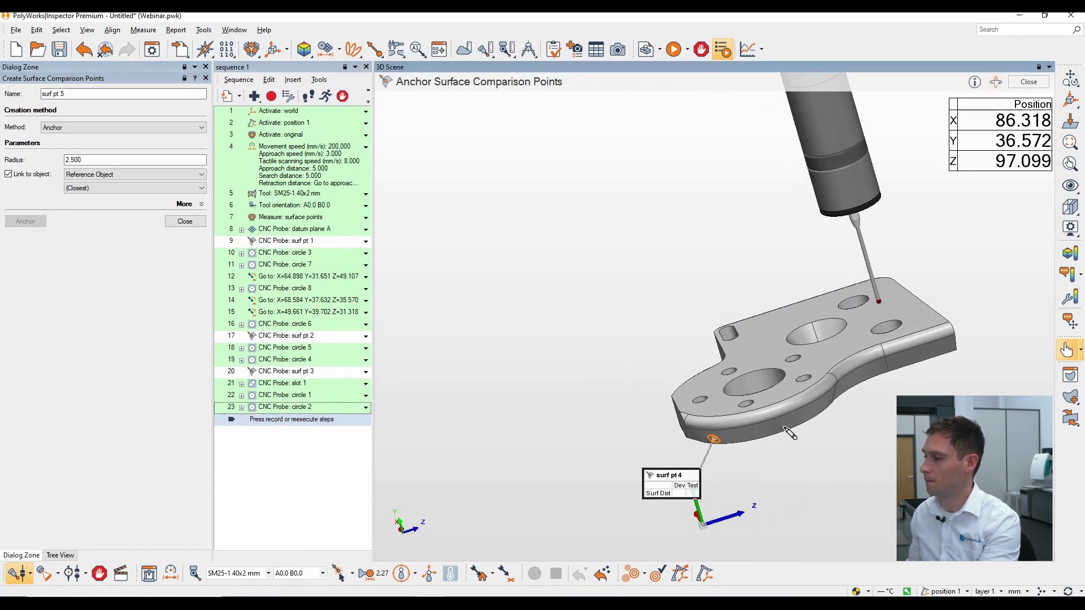
click(793, 423)
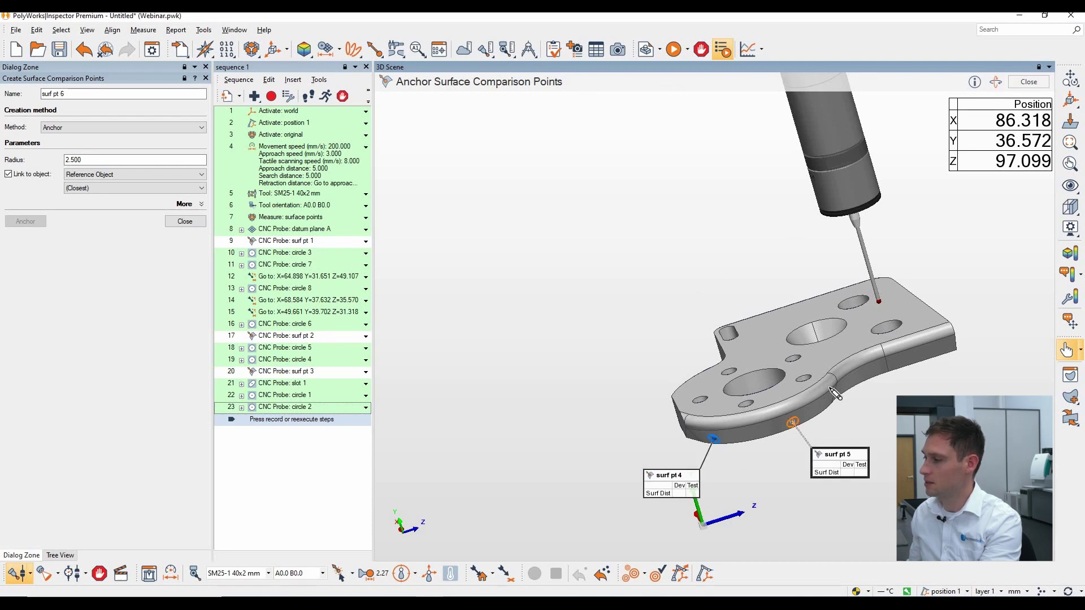
click(927, 352)
click(185, 221)
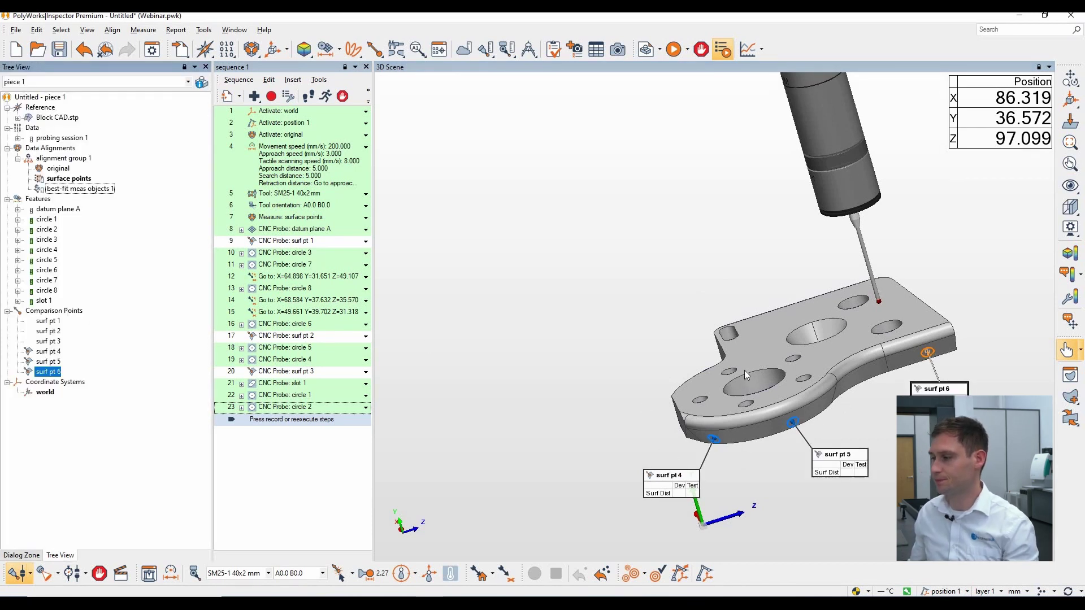
middle_drag(744, 371, 774, 380)
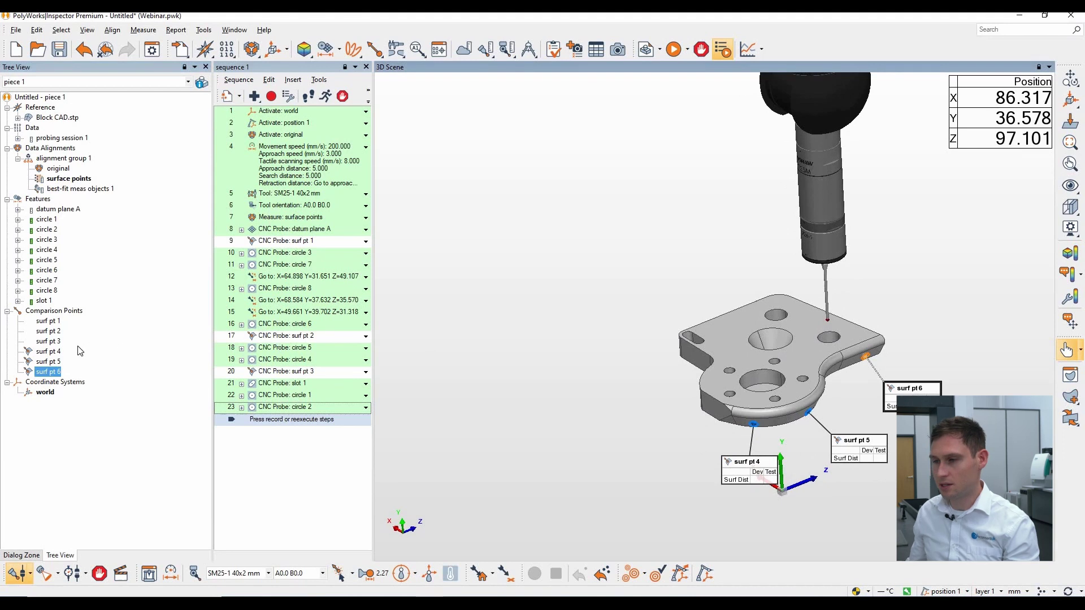
click(48, 351)
- Set surf pt 4–6 to CNC Probe with 10.000 clearance distance before and after
shift+click(48, 372)
right_click(58, 367)
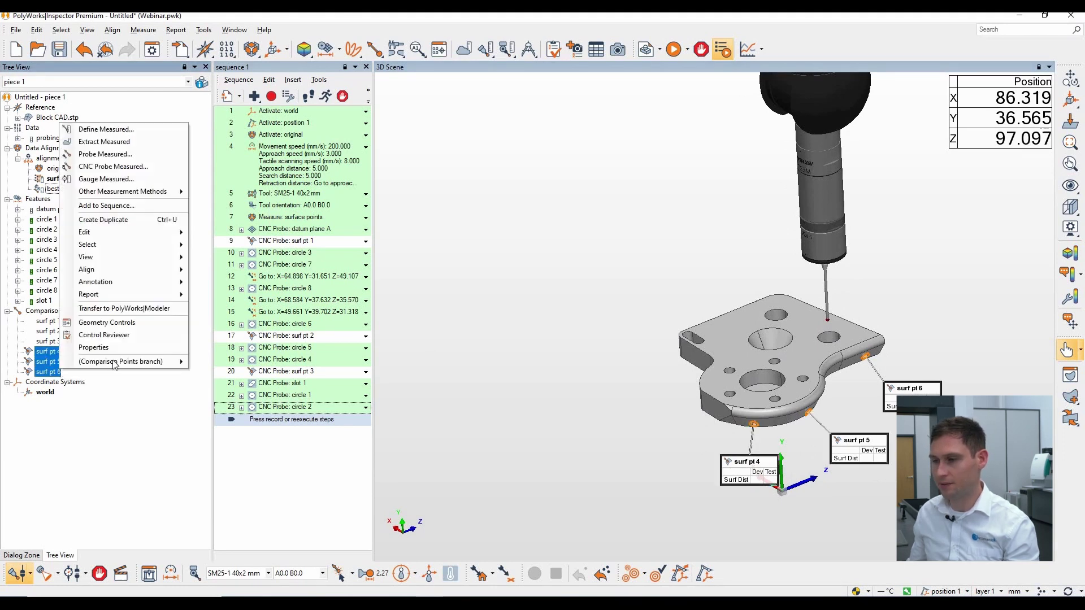
click(113, 348)
click(91, 138)
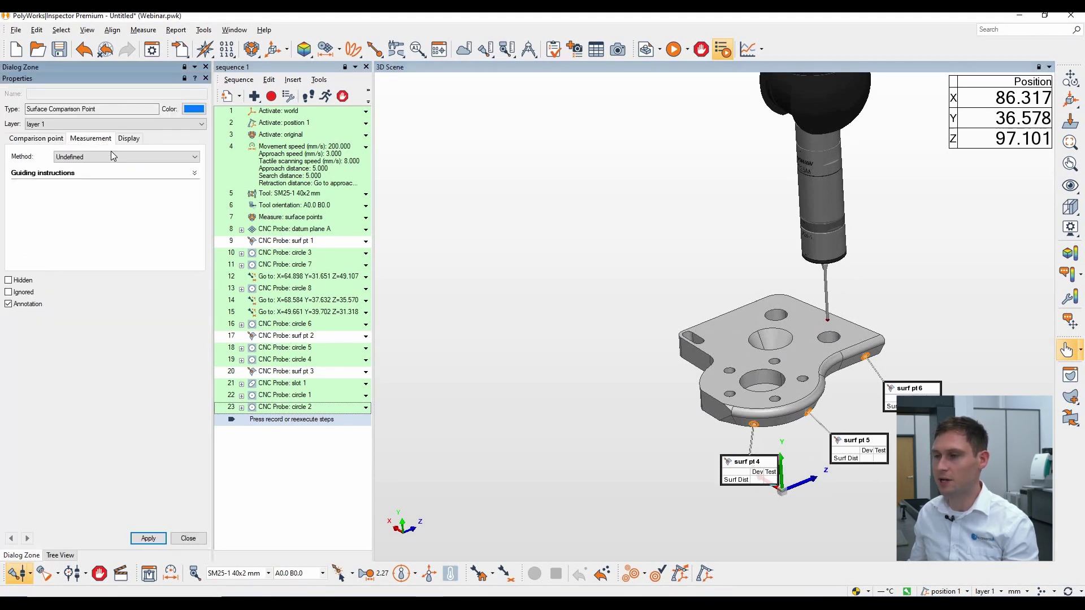
click(113, 156)
click(85, 203)
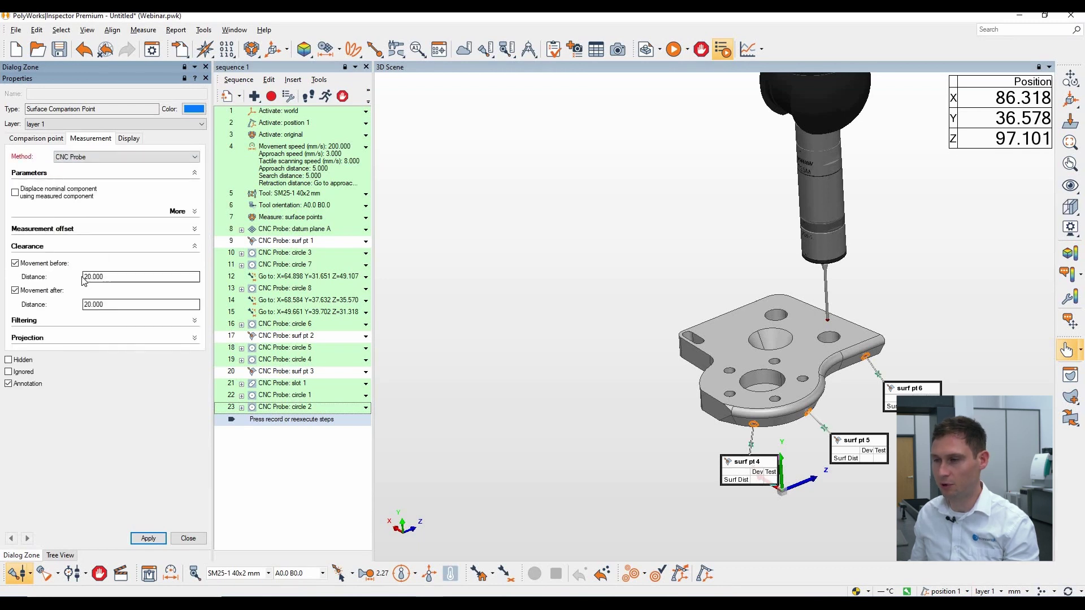
double_click(117, 279)
text(10)
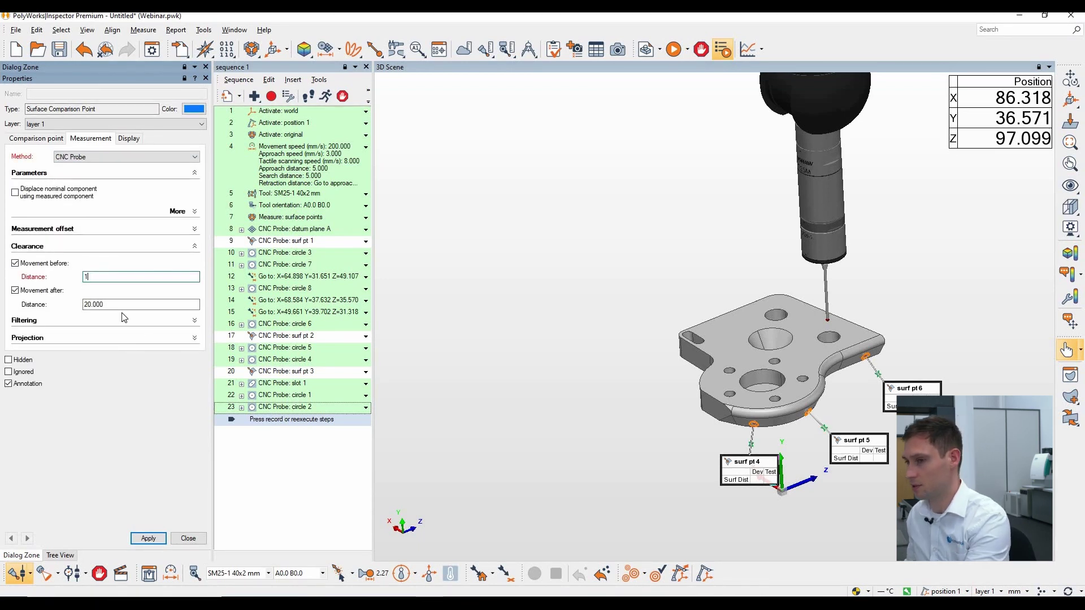
double_click(113, 304)
text(10)
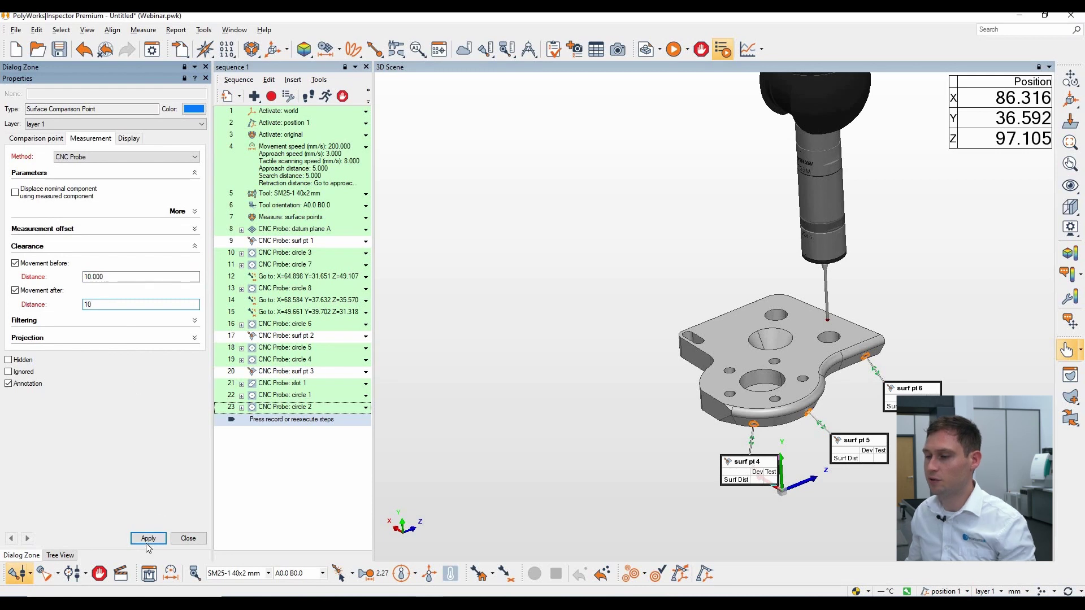
click(148, 538)
click(188, 538)
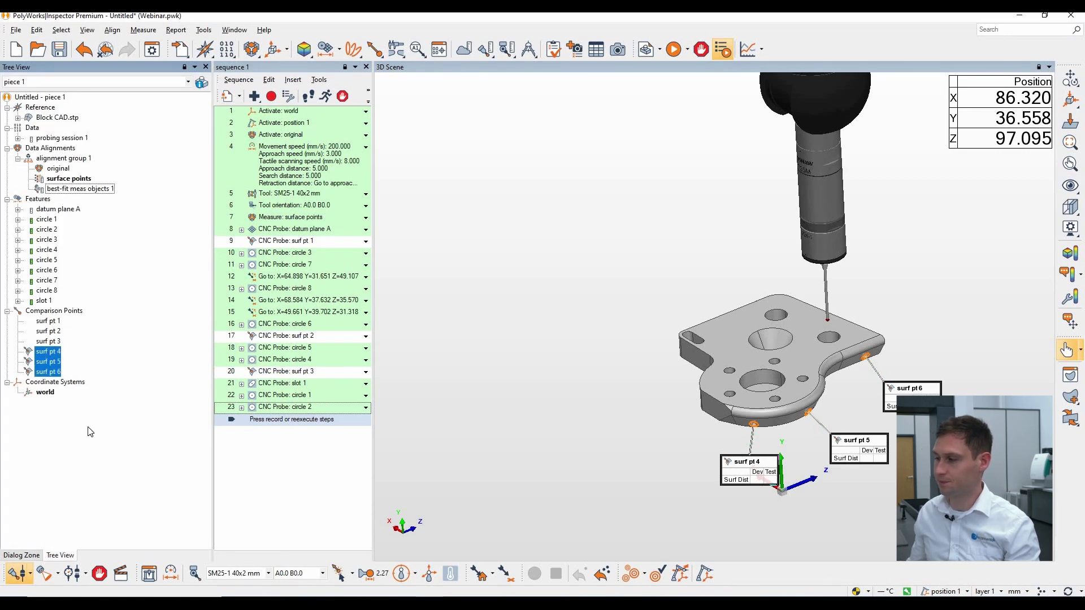
- Append probing steps for surf pt 4–6 to the end of sequence 1 and review the new path
click(288, 96)
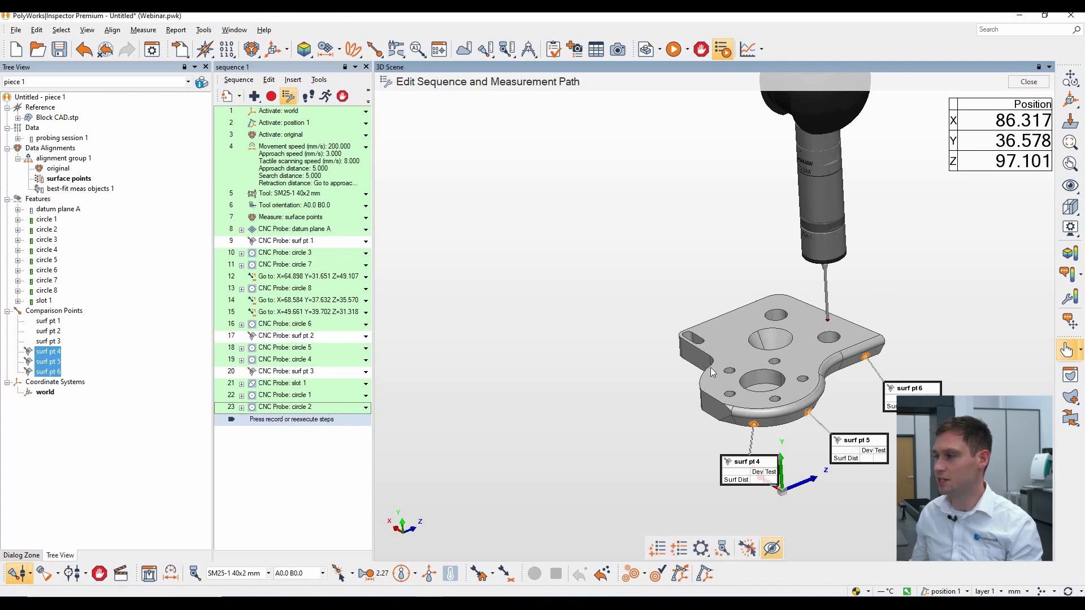
click(657, 548)
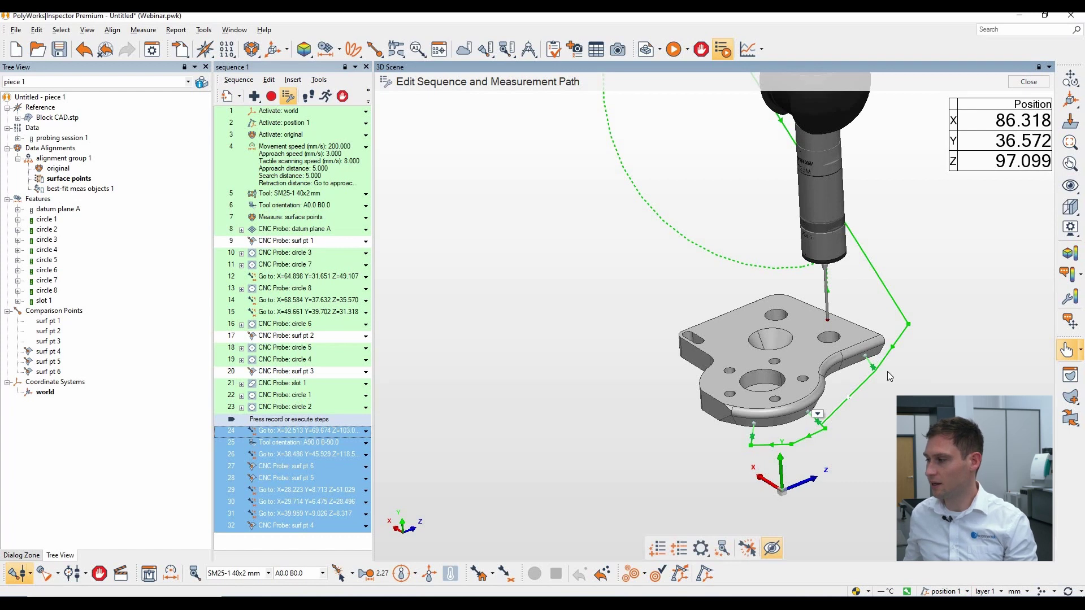
drag(800, 405, 706, 452)
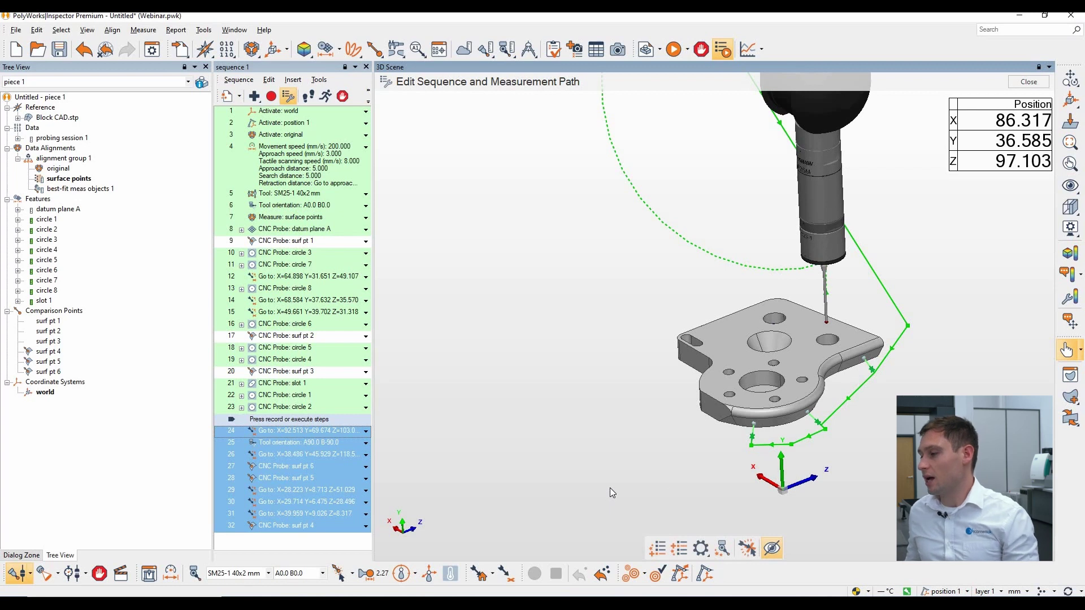
scroll(809, 384, down, 3)
drag(809, 384, 646, 314)
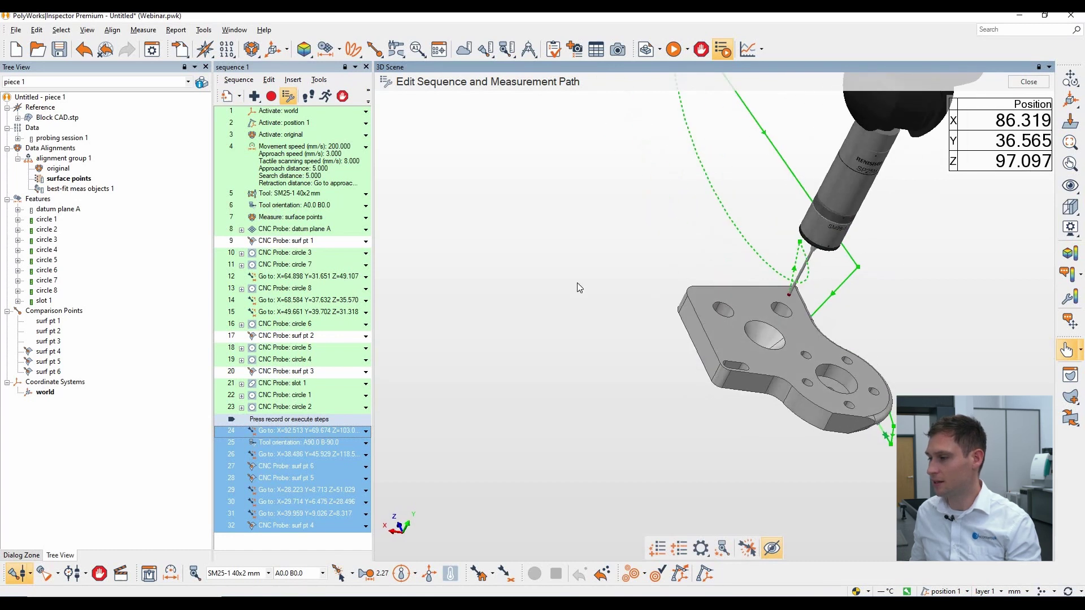
click(300, 549)
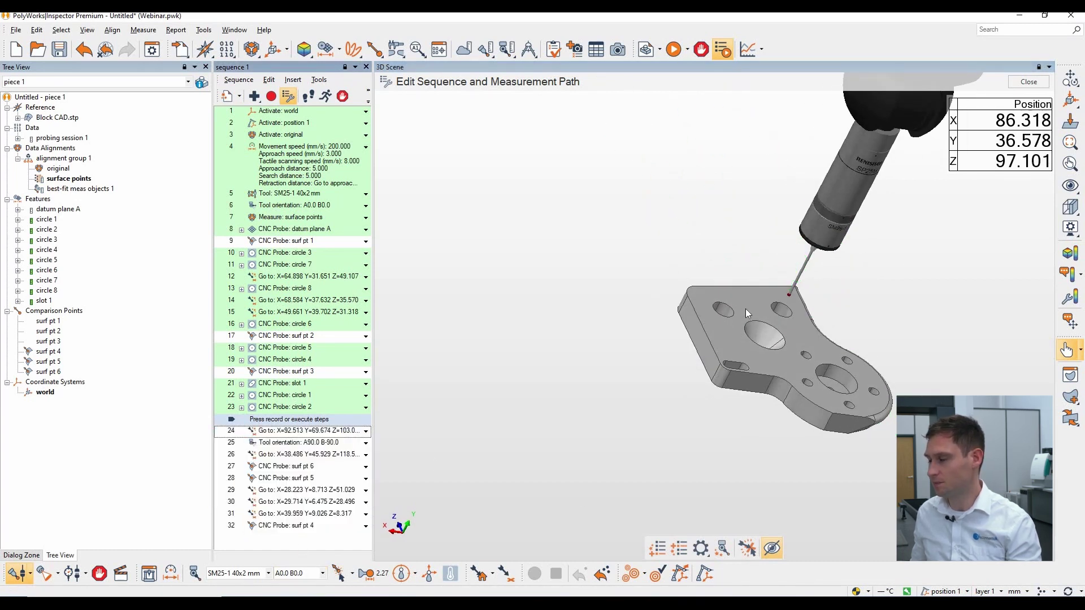
- Anchor surf pt 7 and surf pt 8 one above the other on the part's side face
click(373, 51)
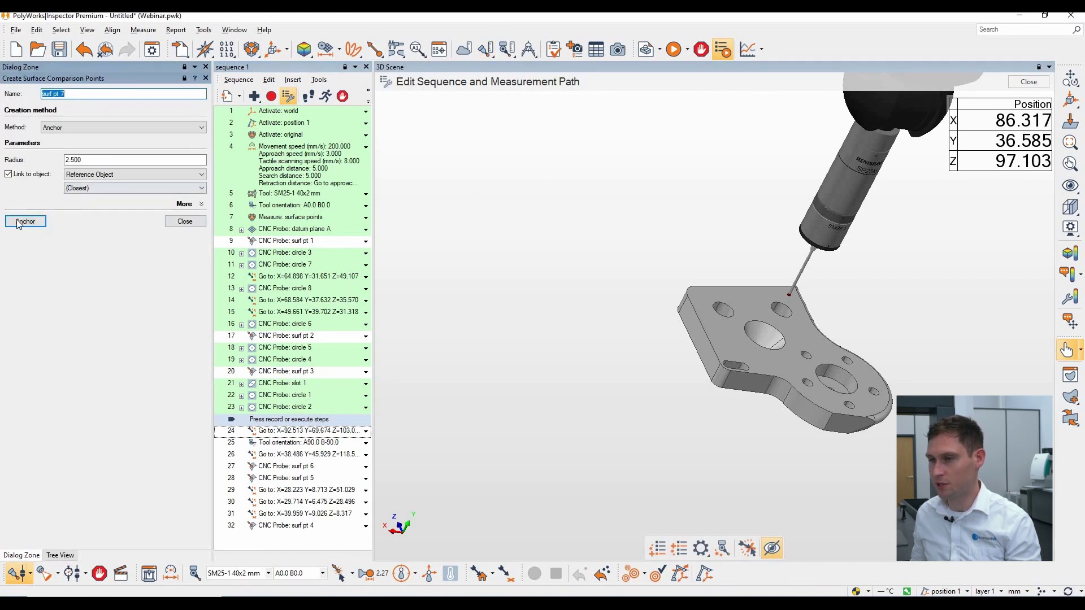
click(25, 221)
click(692, 323)
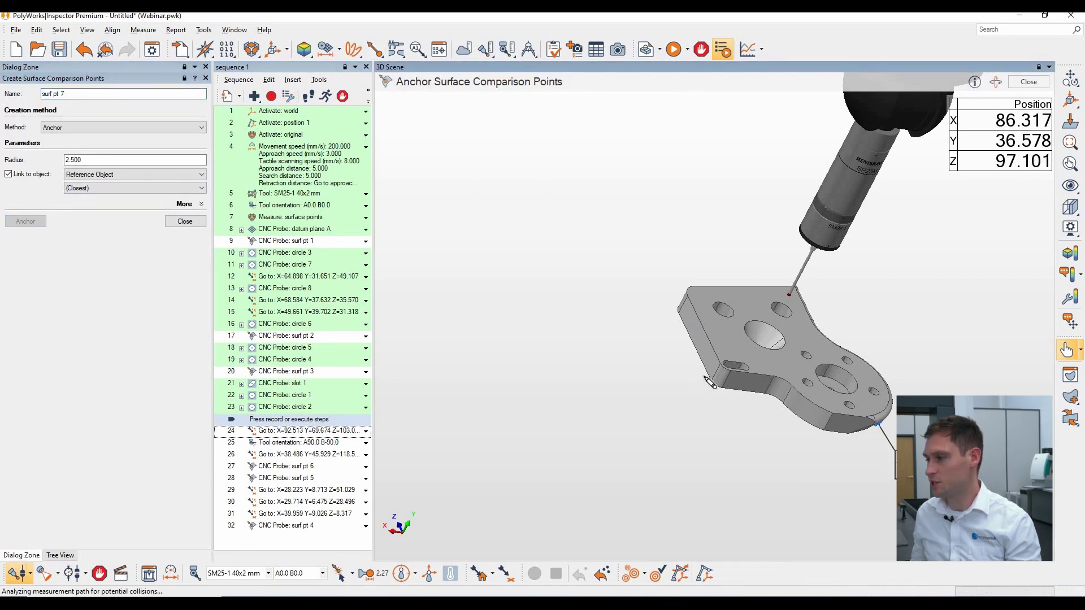
click(706, 359)
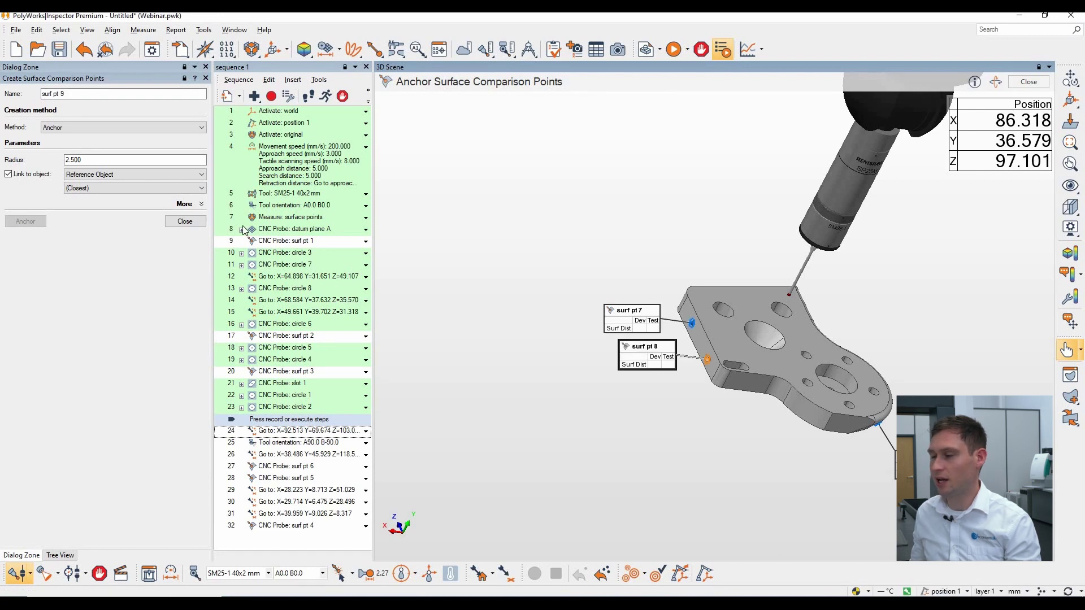
click(186, 220)
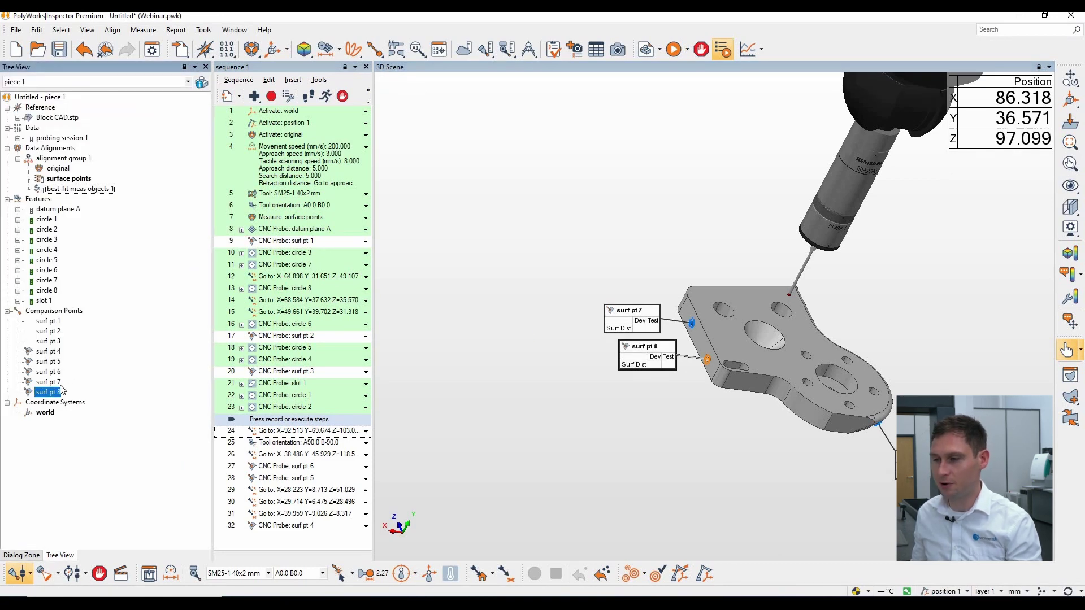
- Switch surf pt 7 and 8 to the CNC Probe measurement method, then re-enter sequence editing
ctrl+click(48, 381)
right_click(54, 388)
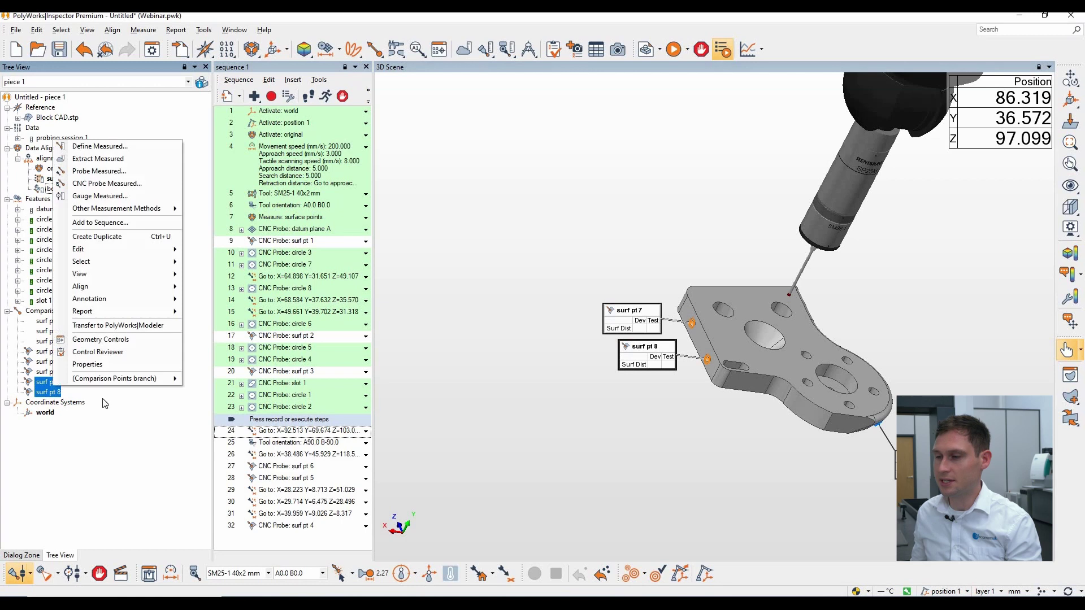
click(120, 368)
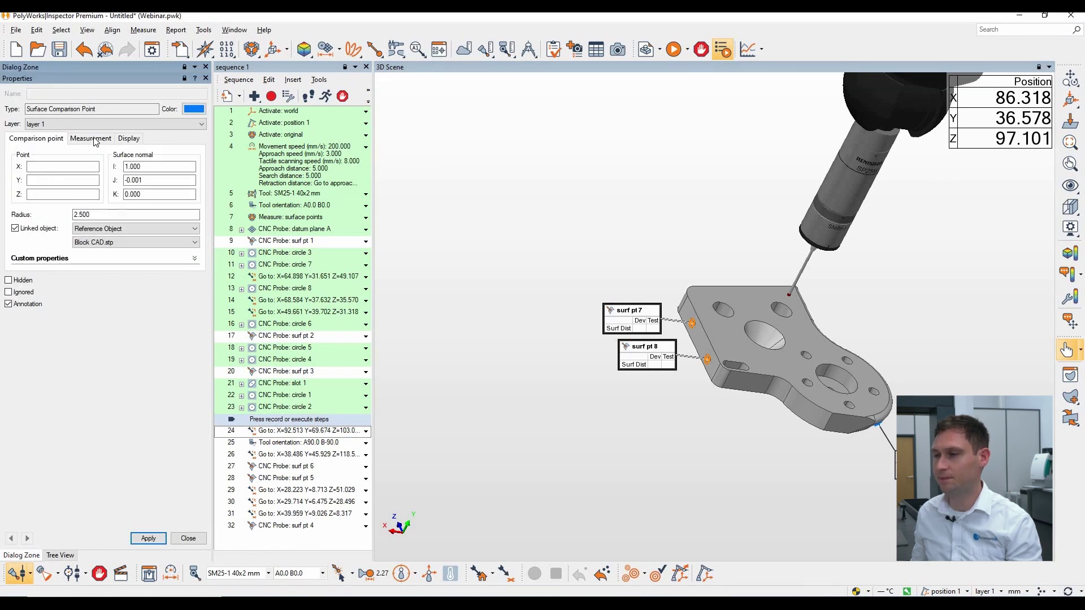
click(91, 138)
click(125, 157)
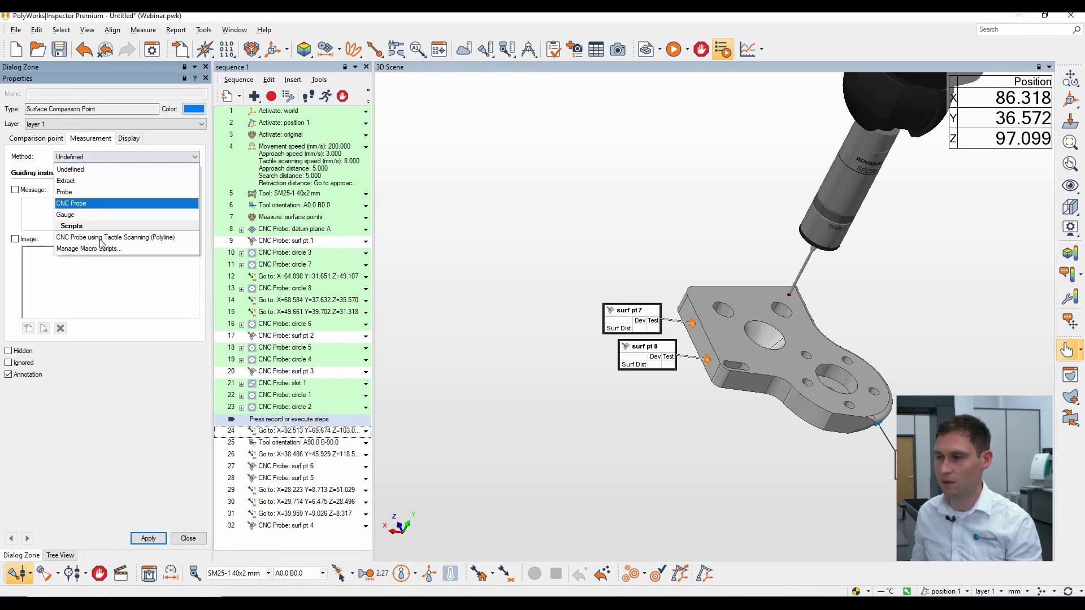
click(90, 218)
click(188, 539)
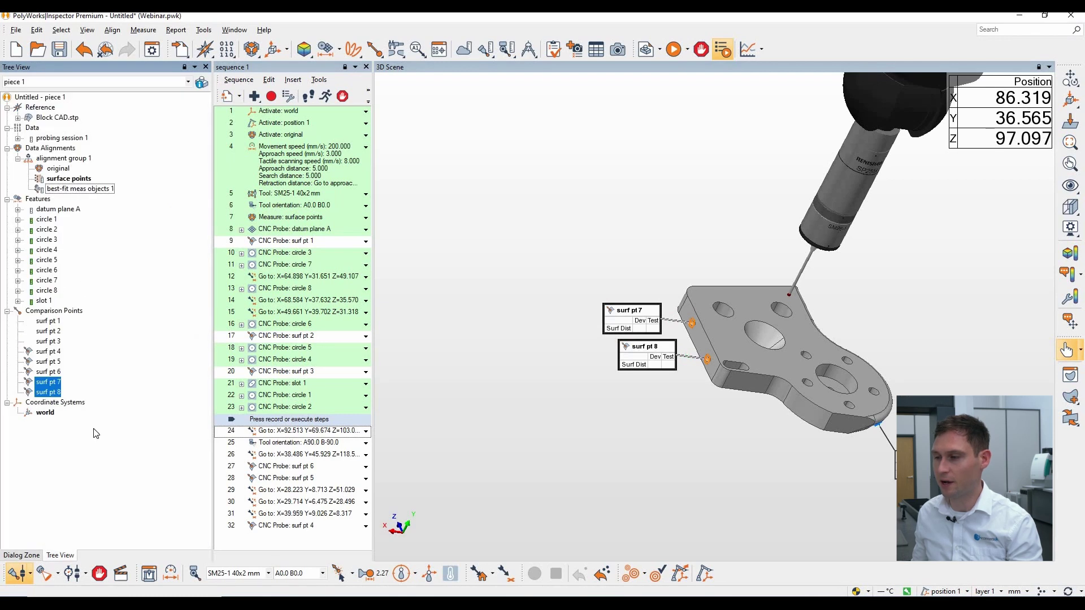
click(295, 97)
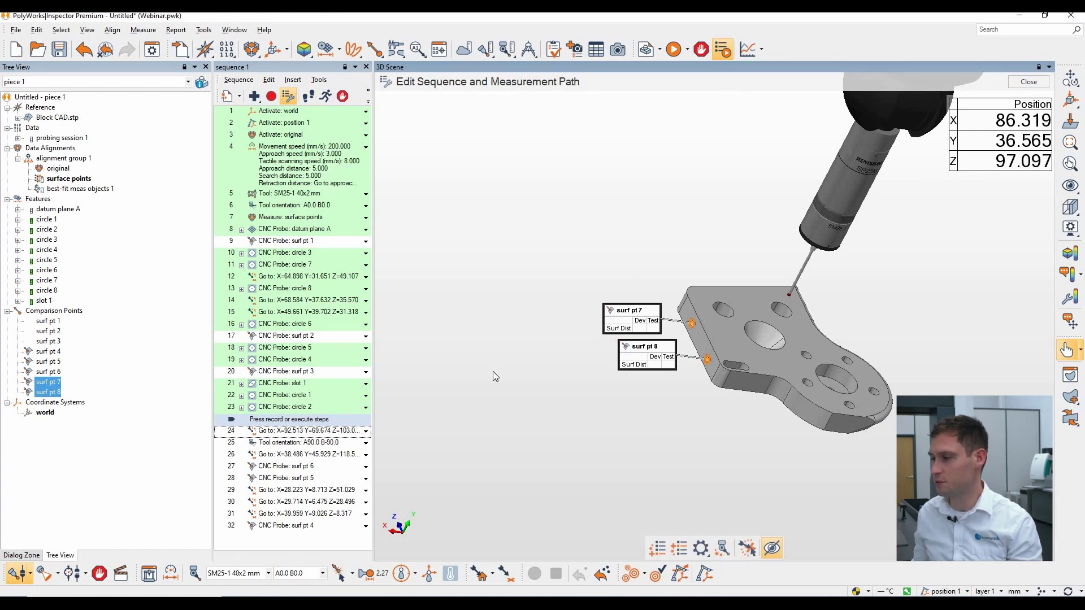
- Turn off automatic tool choice and pick the sideways A90.0 B90.0 orientation for the SM25-1 40x2 mm tool
click(722, 549)
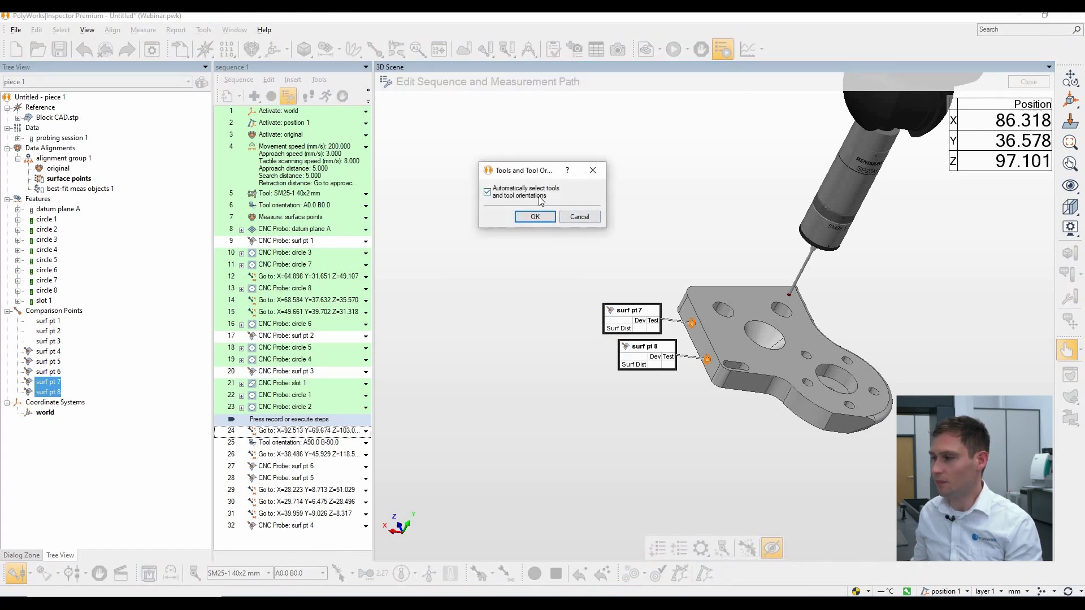
click(506, 194)
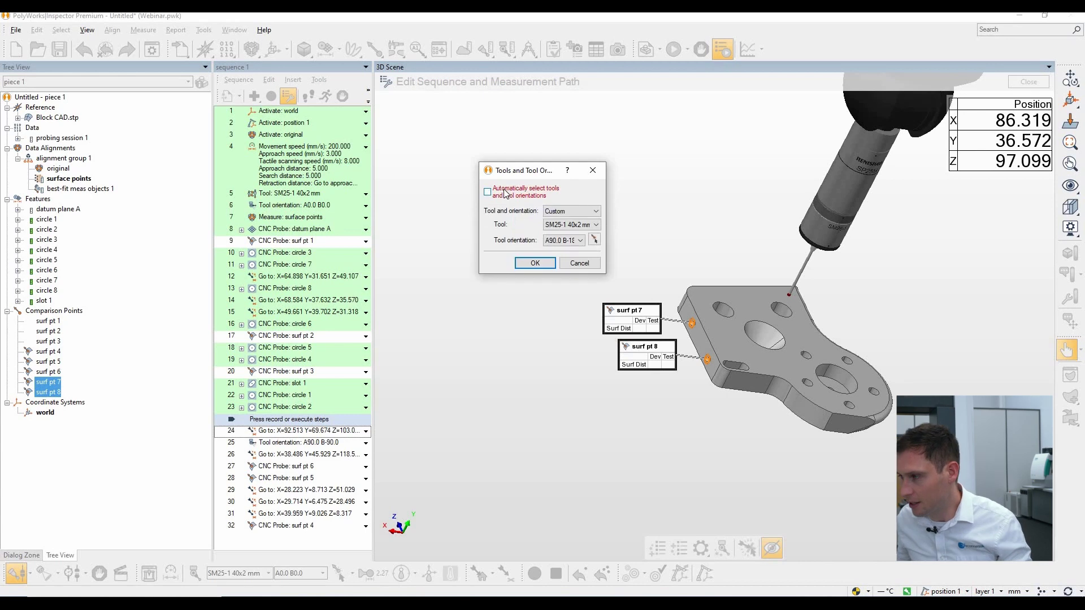
click(593, 240)
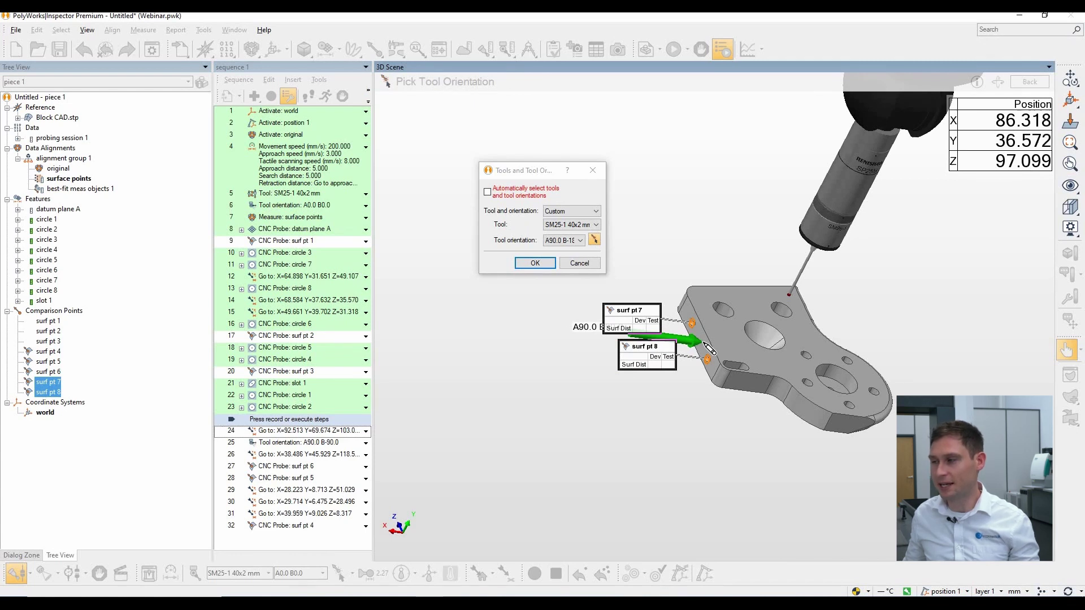
click(703, 347)
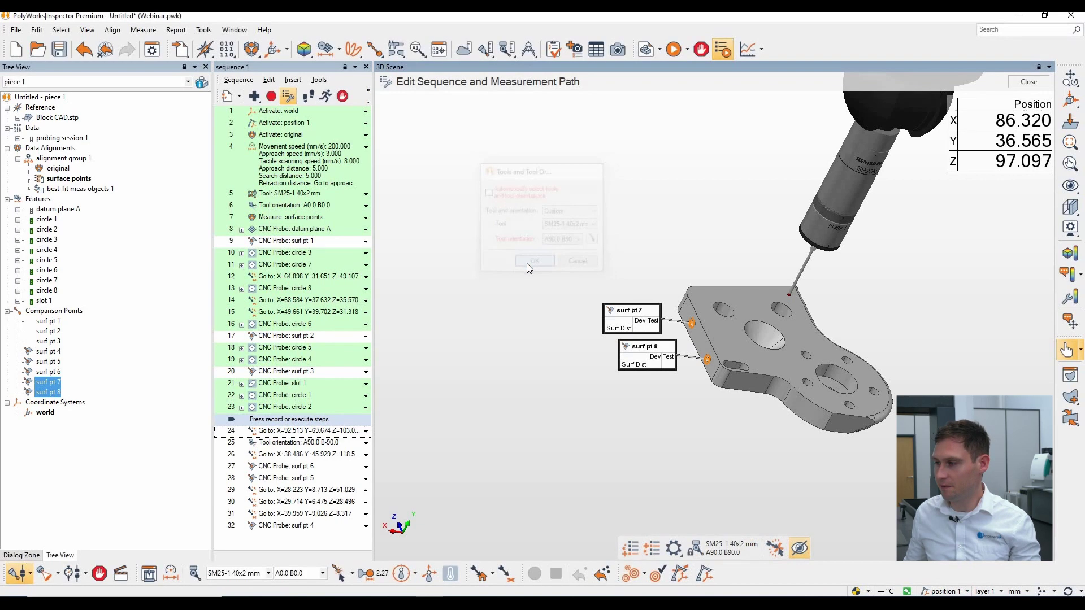
- Confirm the tool settings, append surf pt 7 and 8 to the sequence (38 steps), and select step 24
click(533, 263)
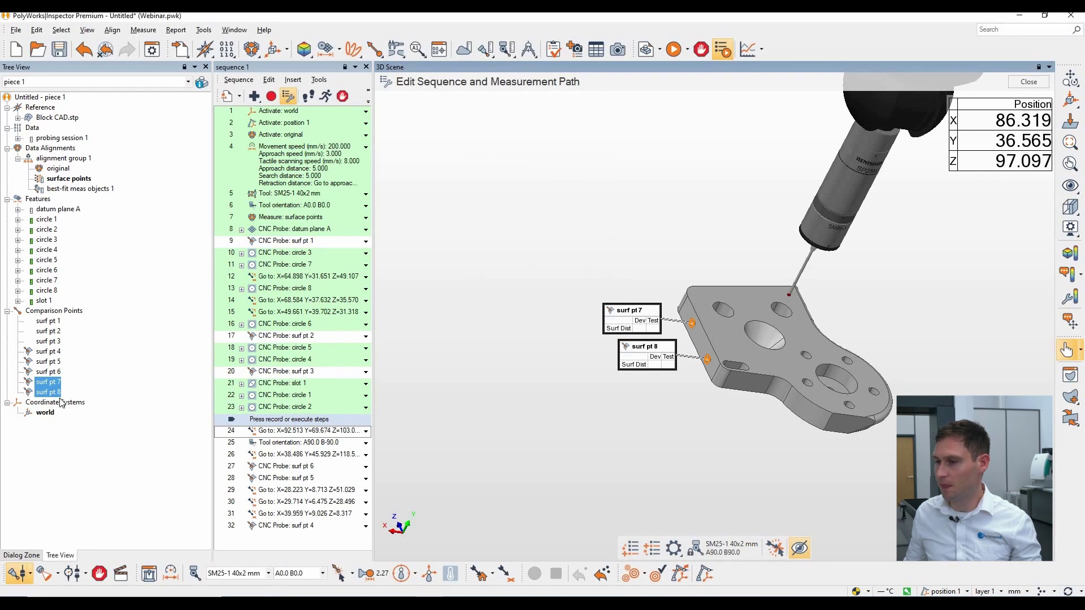
click(631, 553)
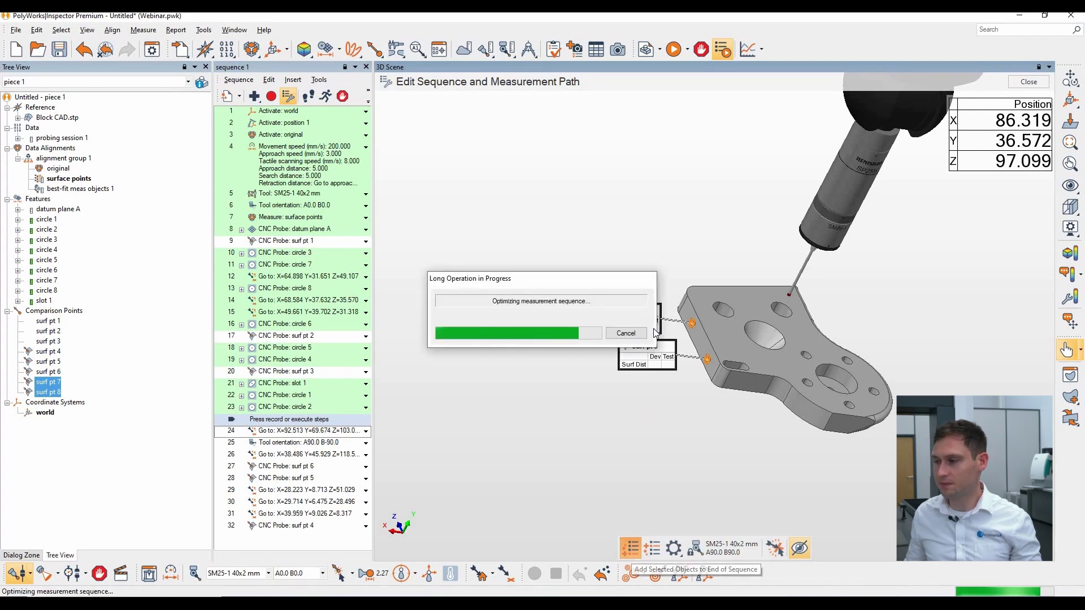
drag(655, 334, 779, 381)
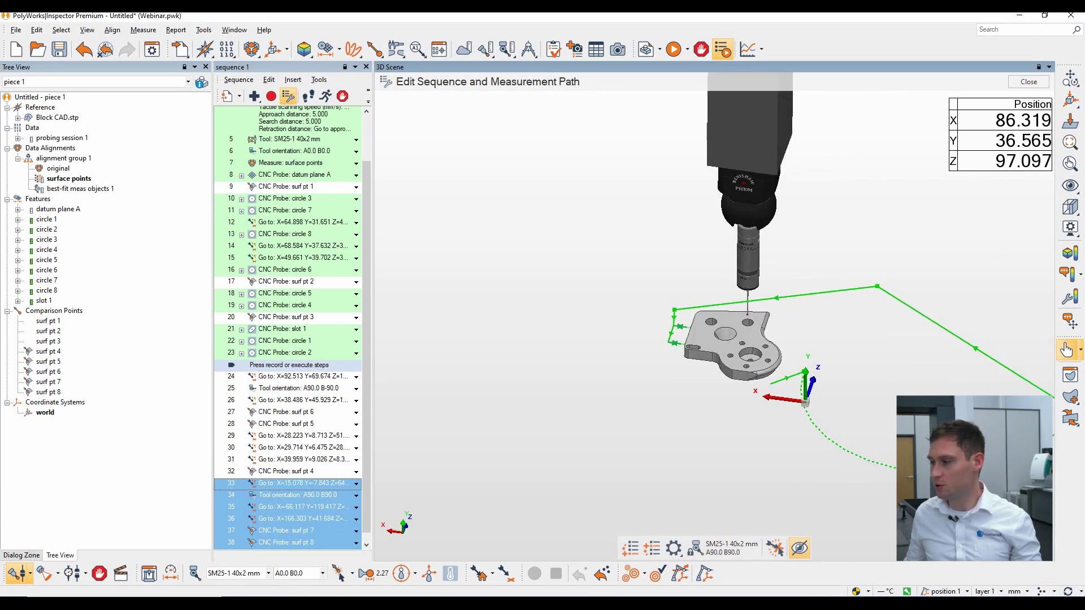
scroll(846, 396, down, 1)
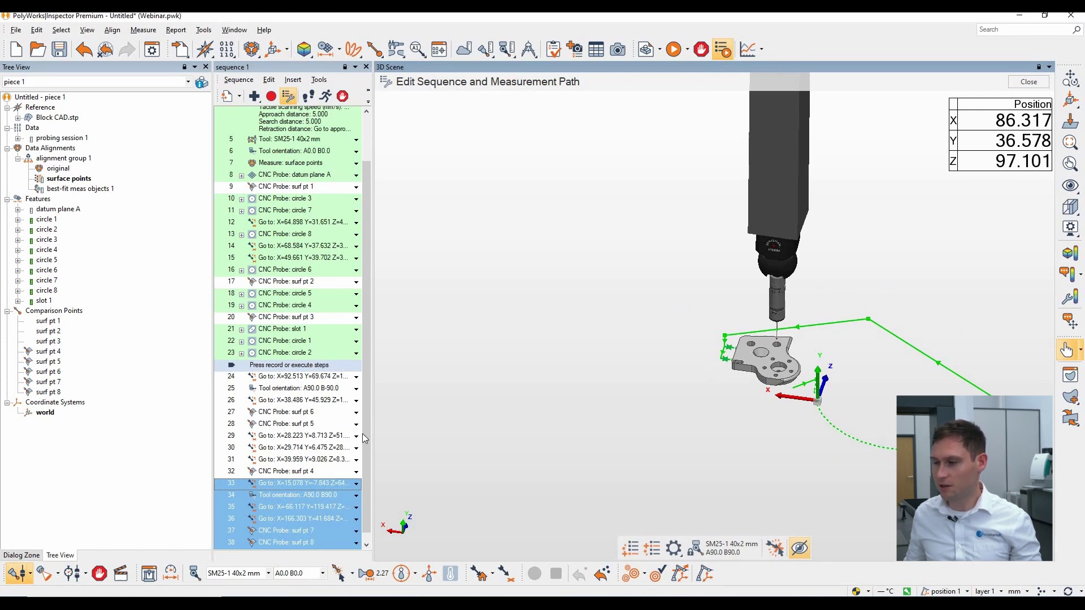
scroll(286, 380, down, 1)
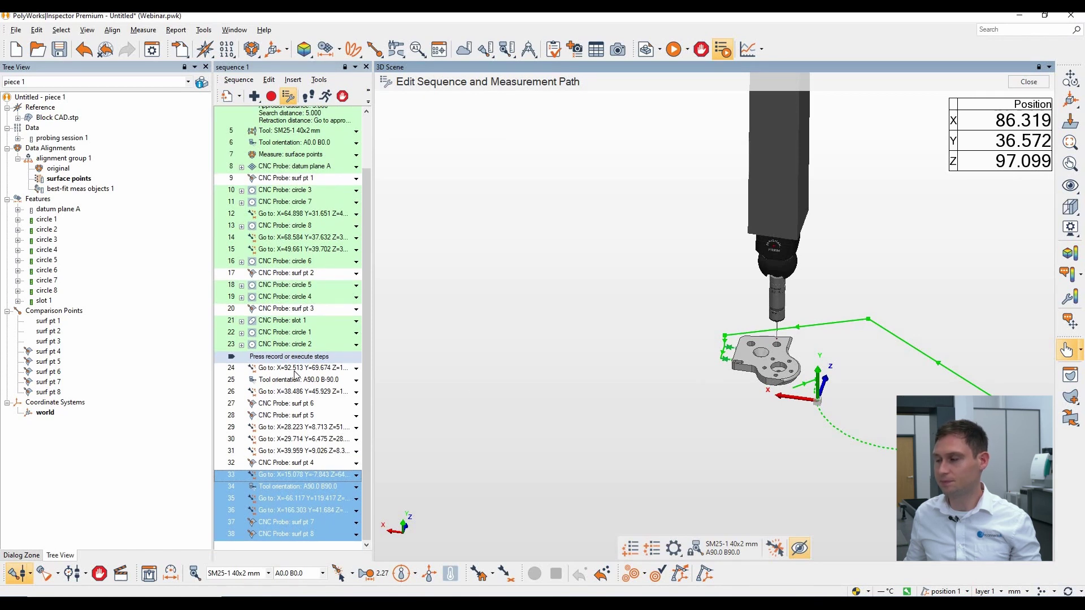
click(294, 370)
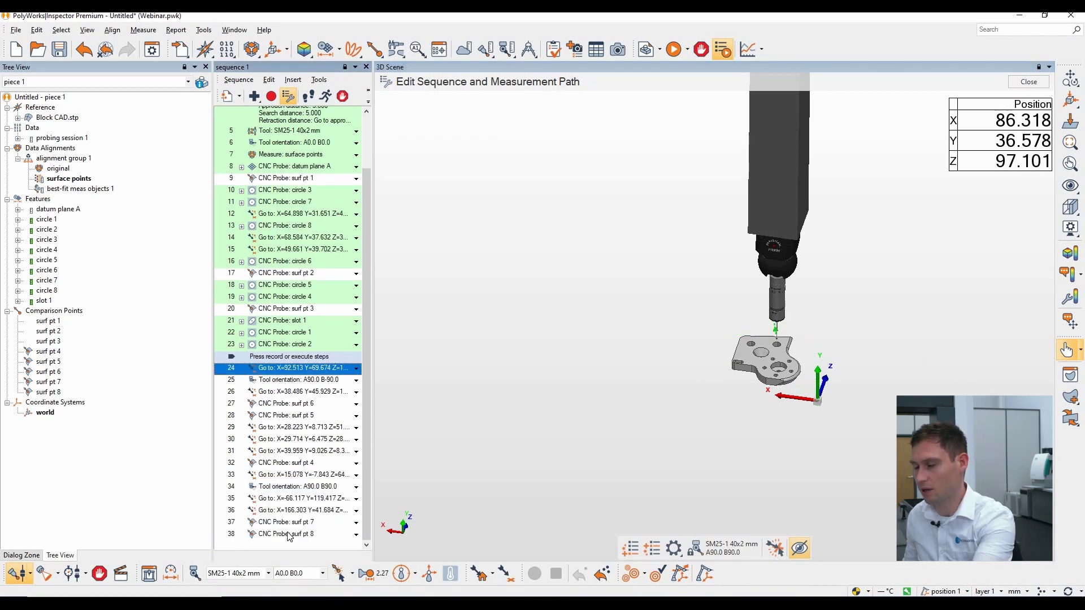
- Execute sequence steps 24–38 so surf pt 4–8 are probed
shift+click(289, 535)
right_click(293, 429)
click(371, 219)
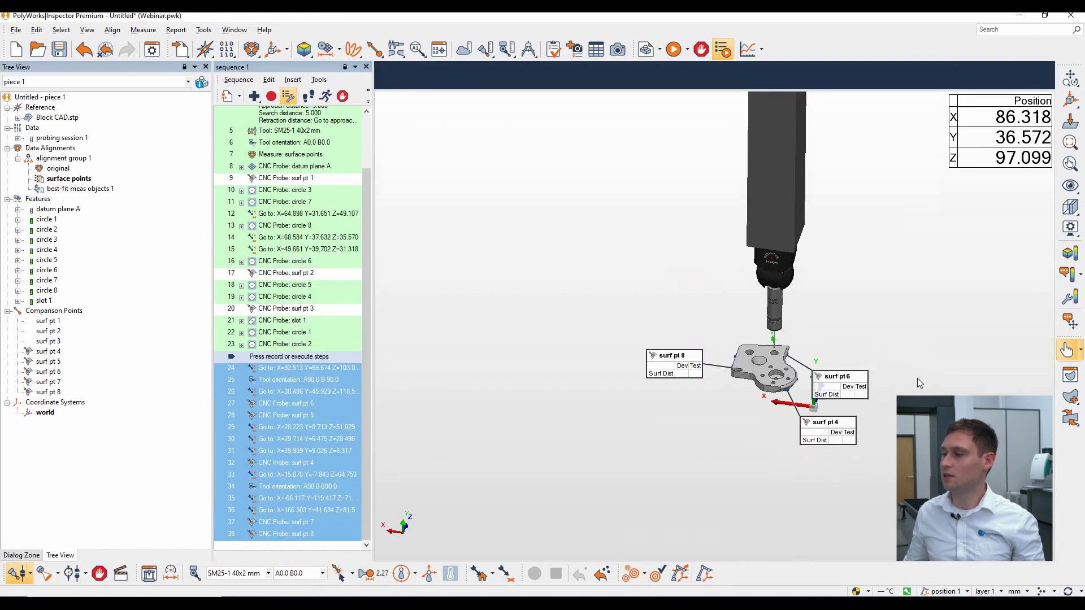
click(577, 326)
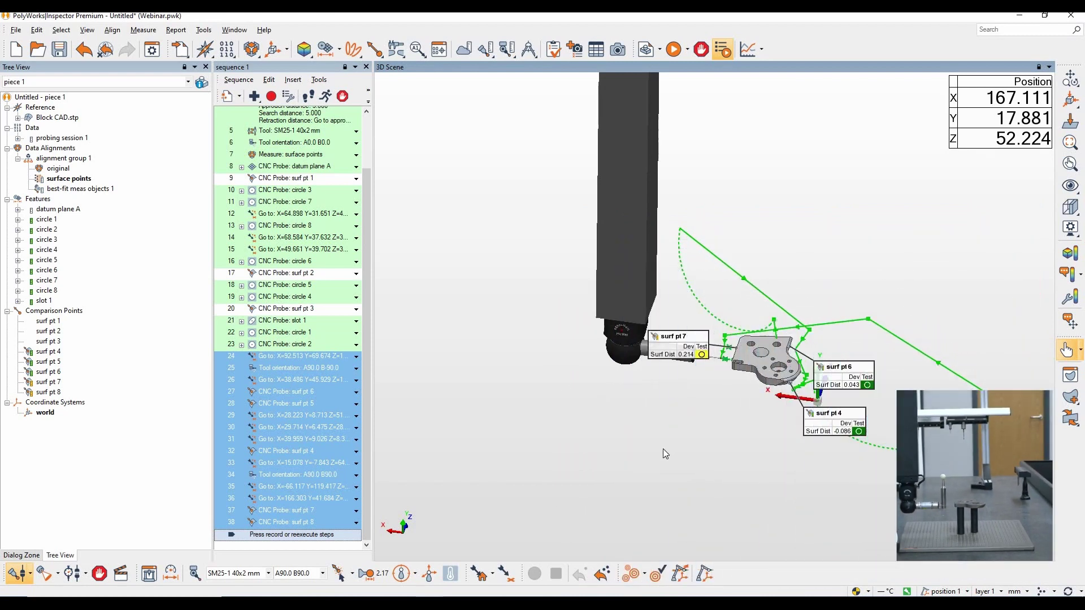
- Deselect the steps, snap to a zoomed-out isometric view, and hide the surface point labels
click(335, 537)
drag(764, 374, 666, 385)
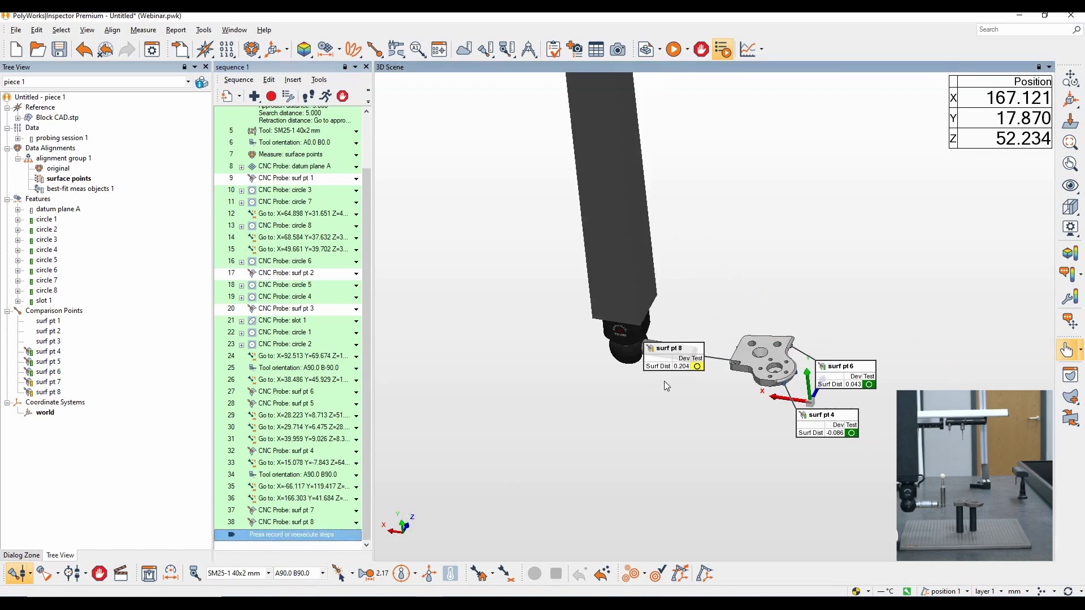
click(404, 527)
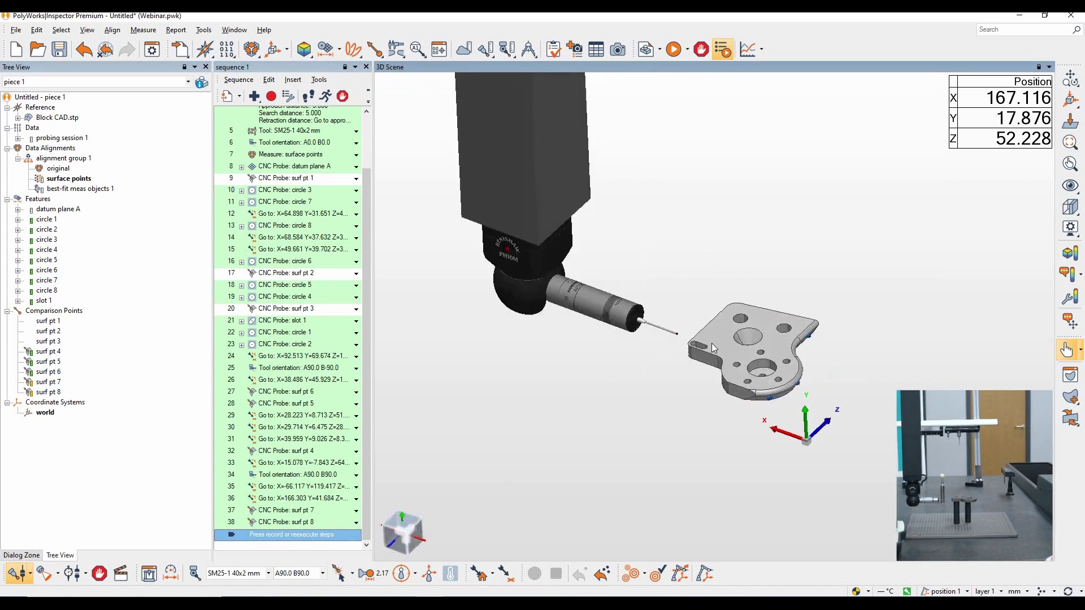
scroll(836, 353, down, 5)
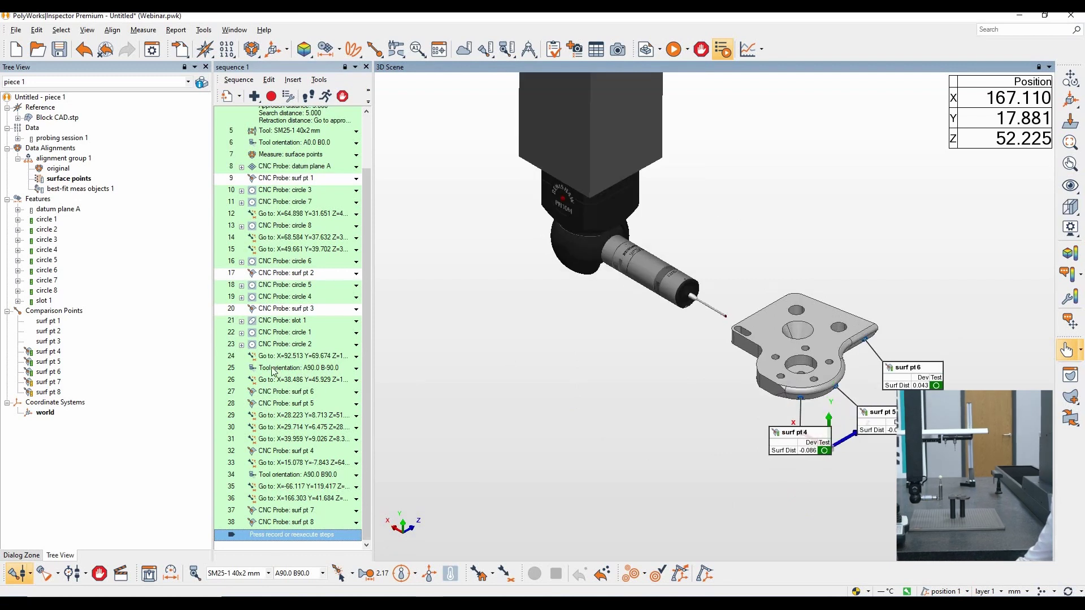
click(127, 369)
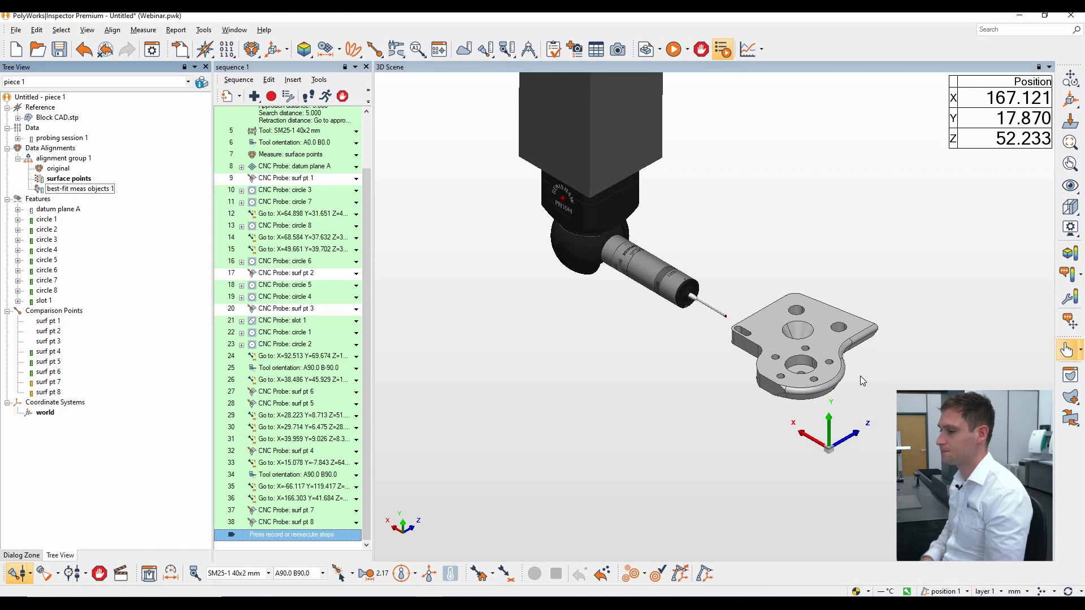
- Insert step 39, a Go to Position move to the probe's current X=166.730 Y=232.862 Z=53.364
click(397, 545)
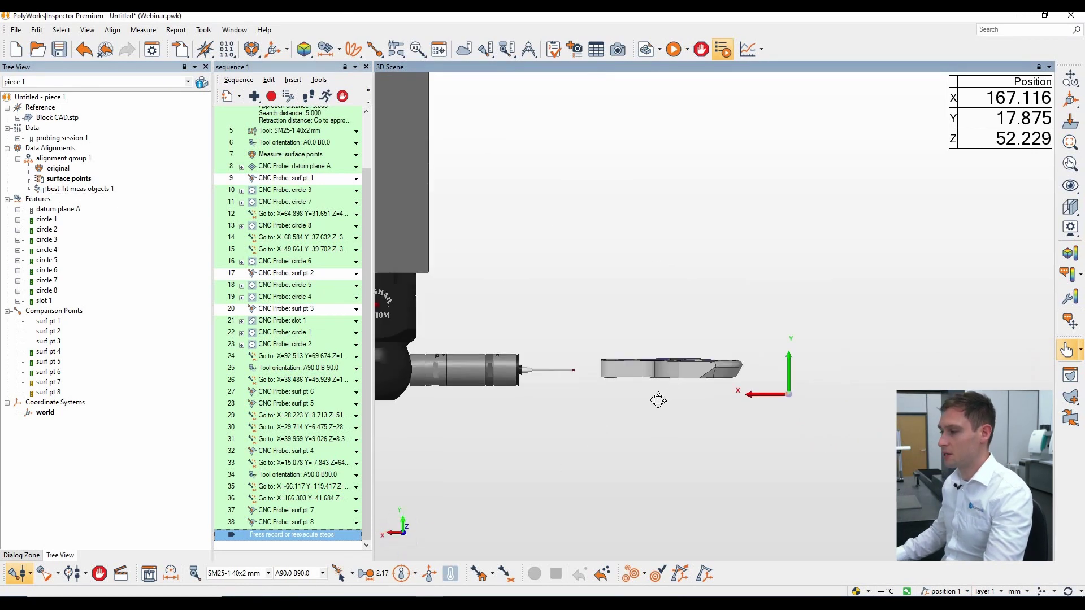
drag(658, 400, 679, 330)
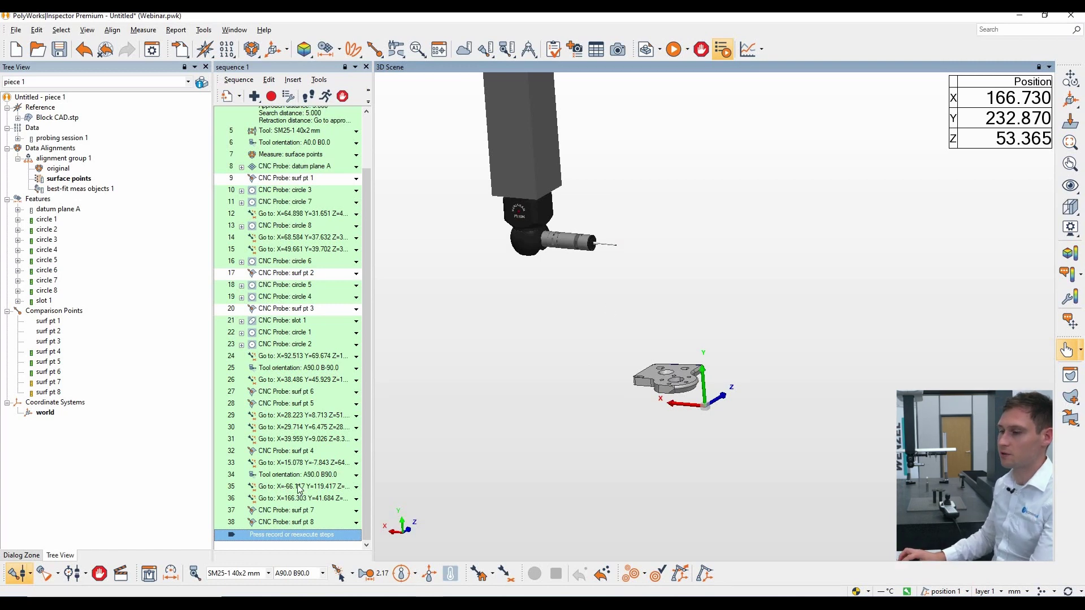
click(293, 79)
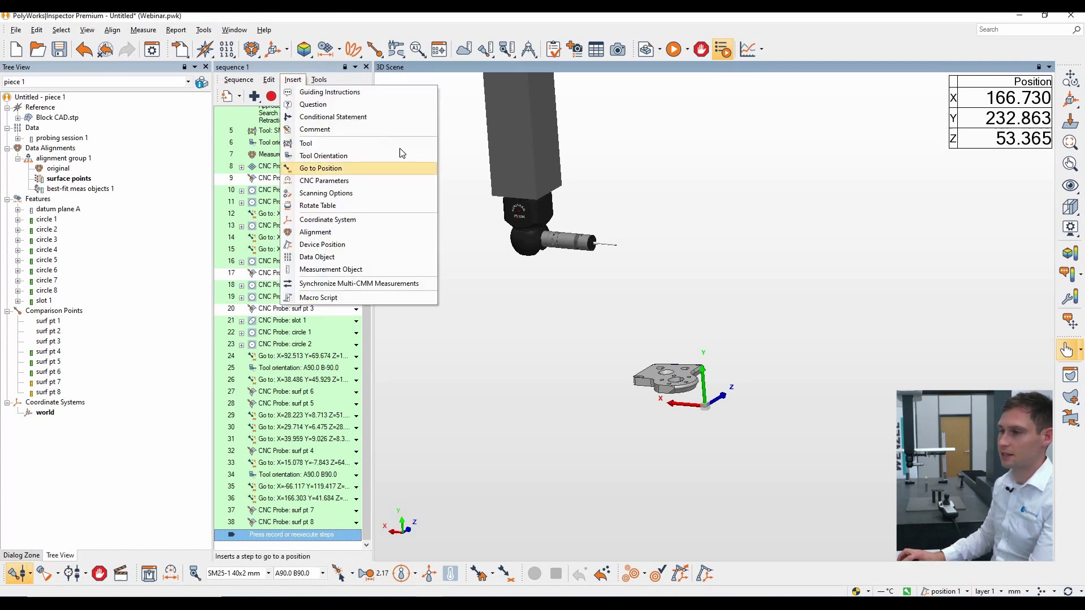
click(357, 170)
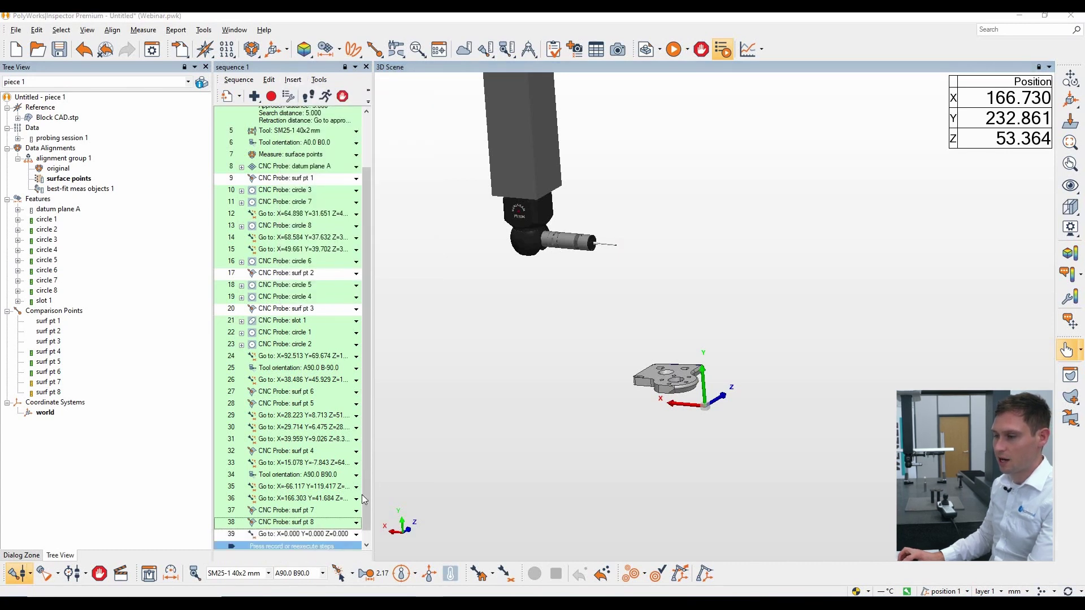
click(357, 534)
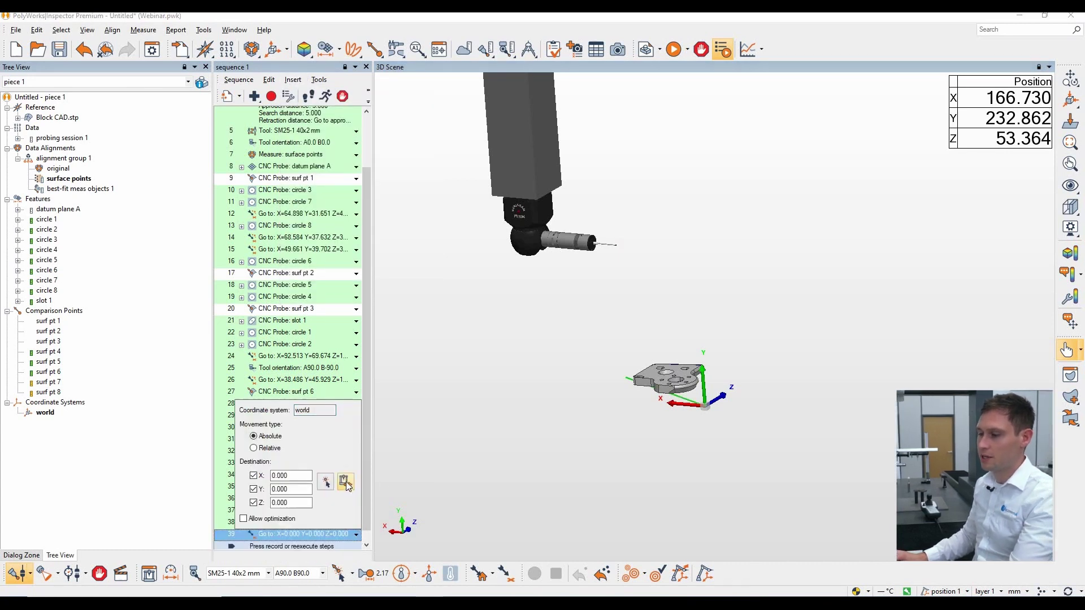
click(345, 482)
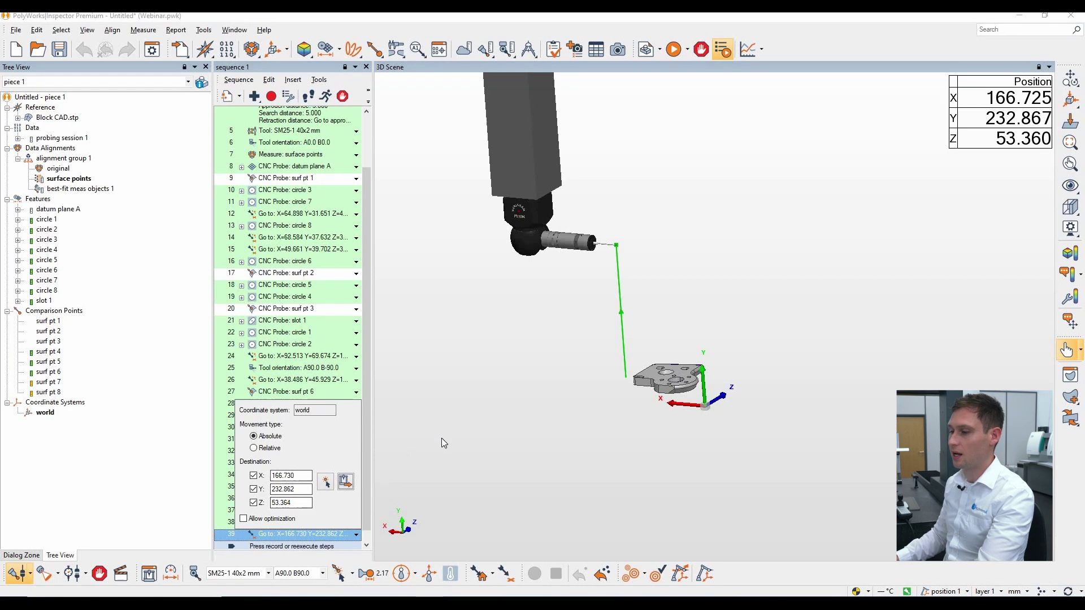
key(Return)
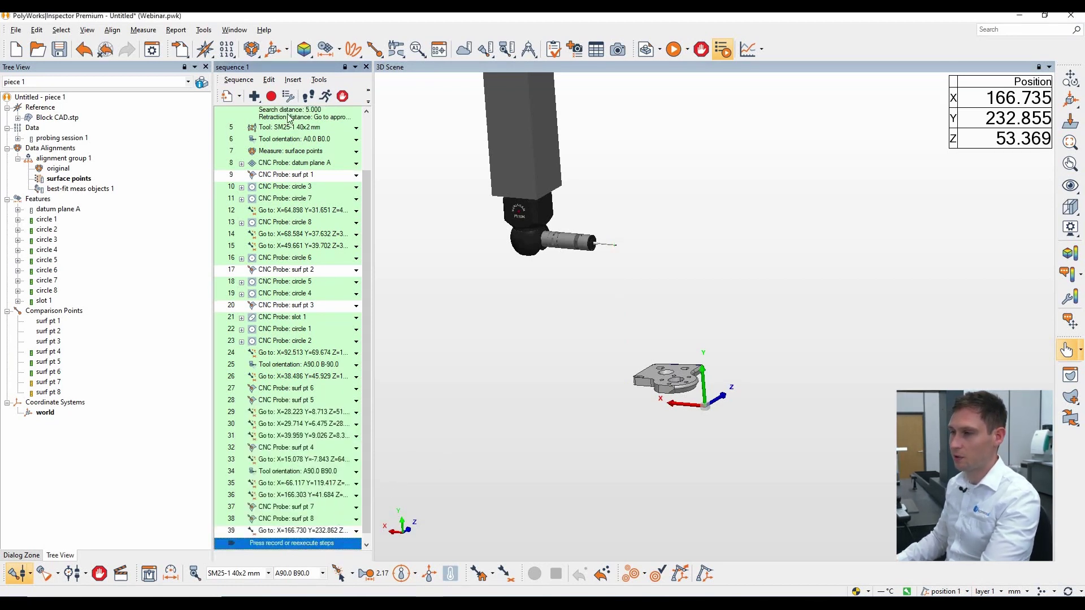
- Record step 40, a tool orientation change to A0.0 B0.0, confirming the machine message
click(272, 96)
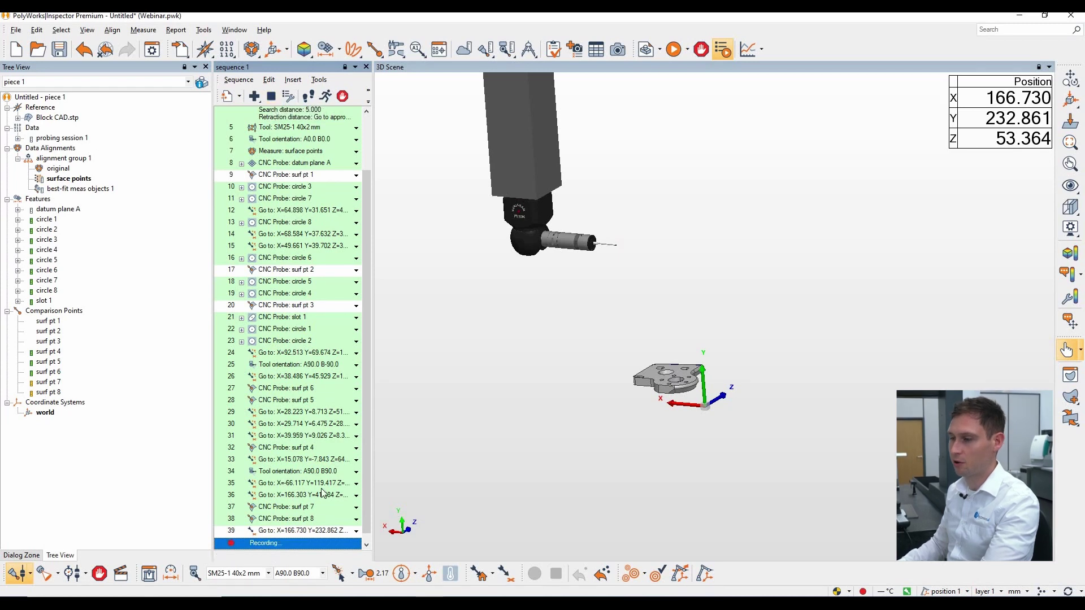
click(298, 574)
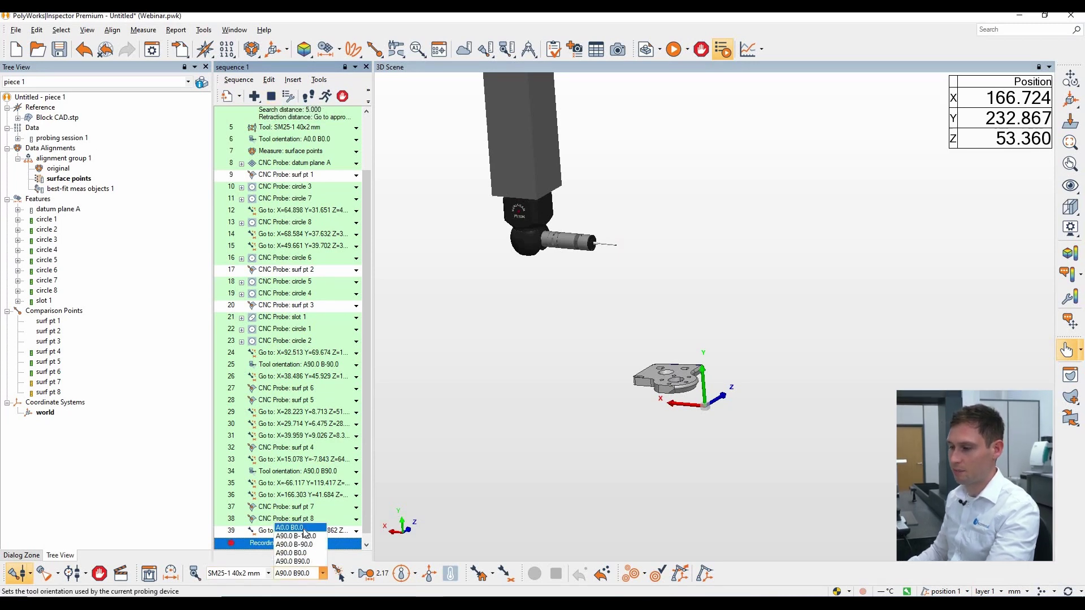
click(306, 573)
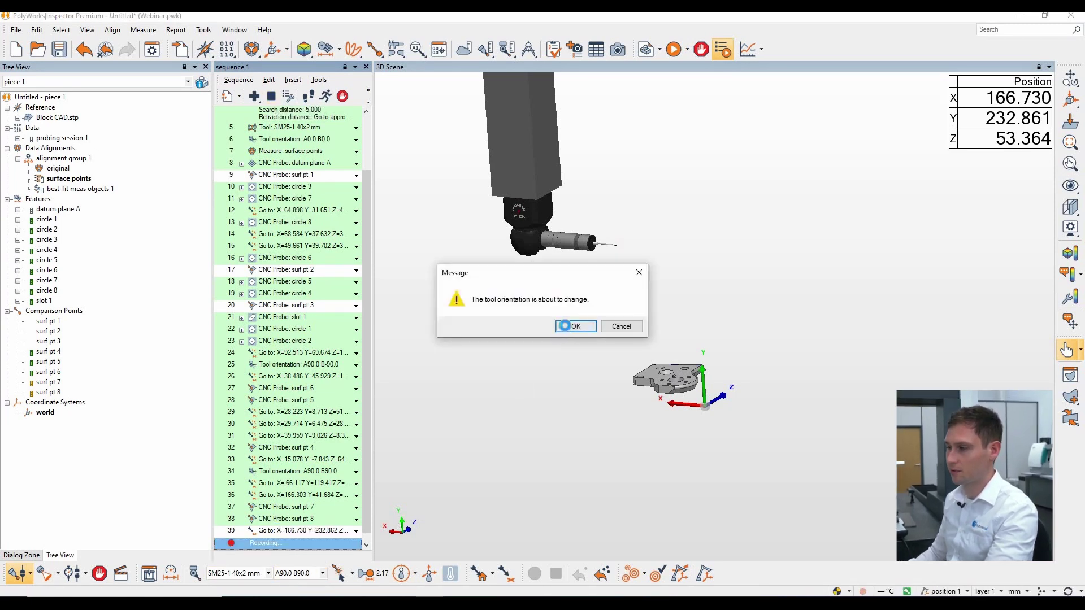
click(566, 326)
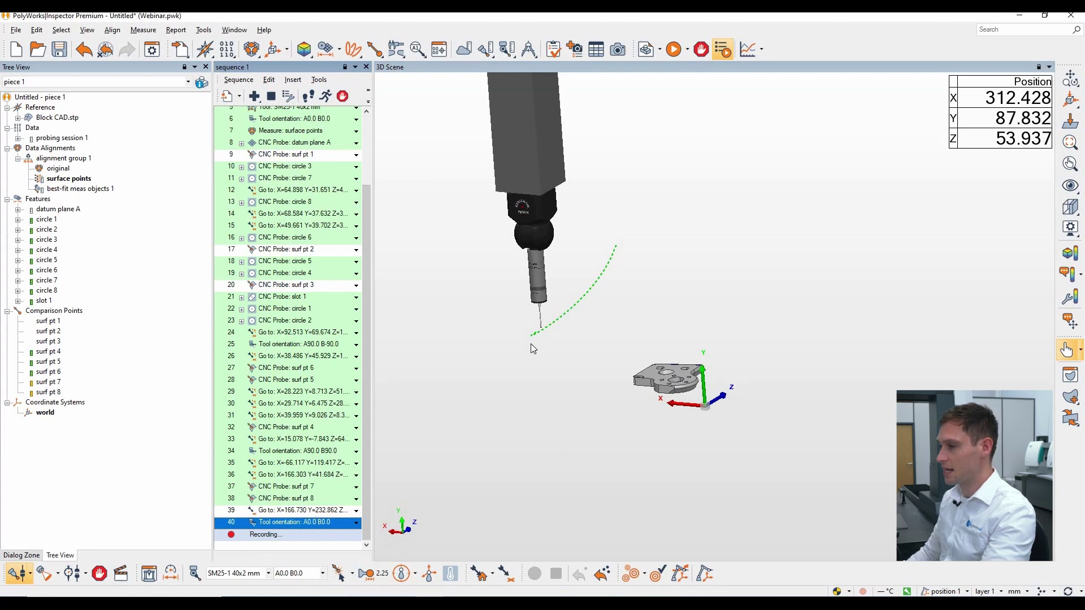
scroll(641, 389, up, 5)
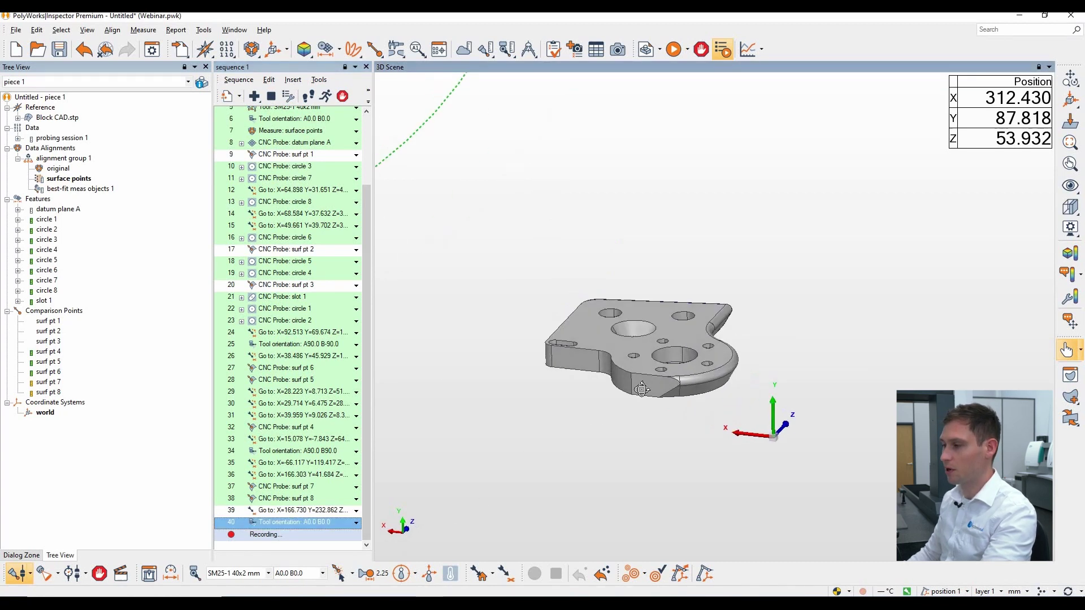
drag(642, 389, 666, 377)
scroll(410, 486, down, 3)
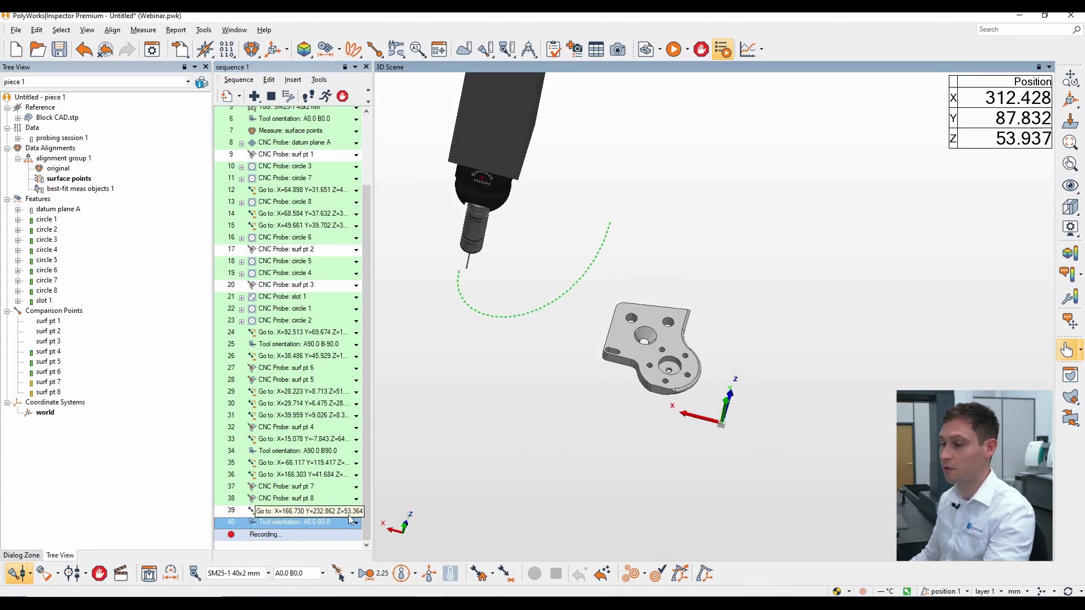
drag(601, 356, 645, 354)
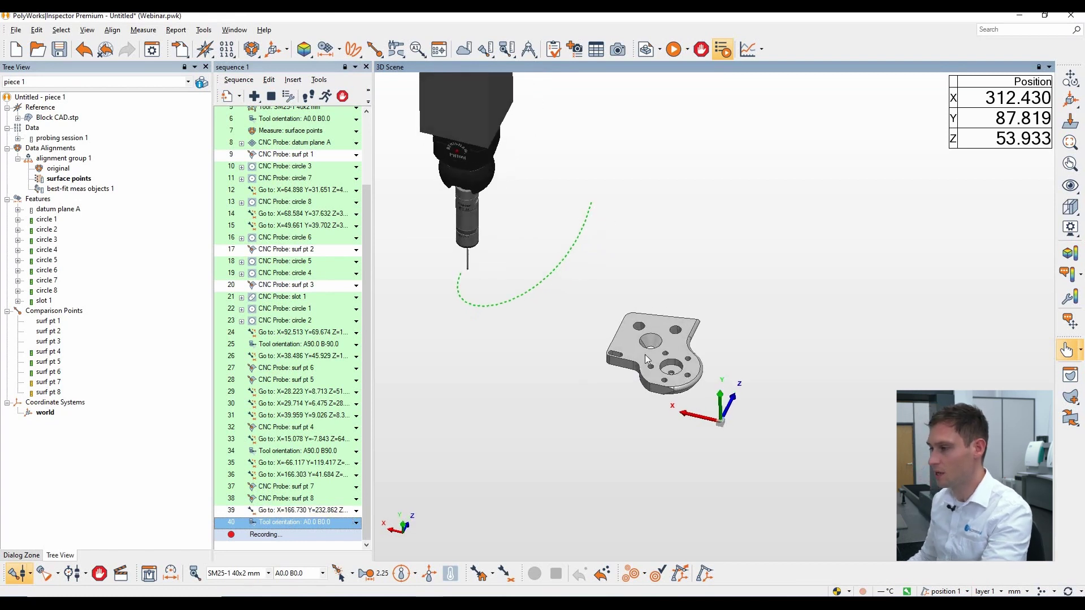
click(174, 294)
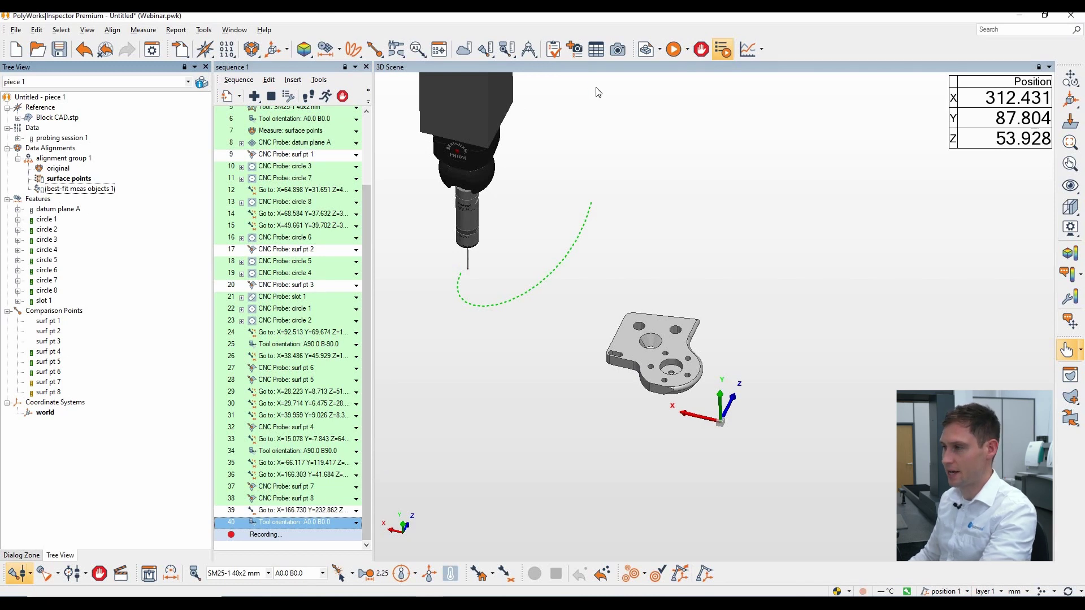
- Create a polyline feature on the block's top outer edge, picked on the CAD model (nominal 155.488)
click(326, 50)
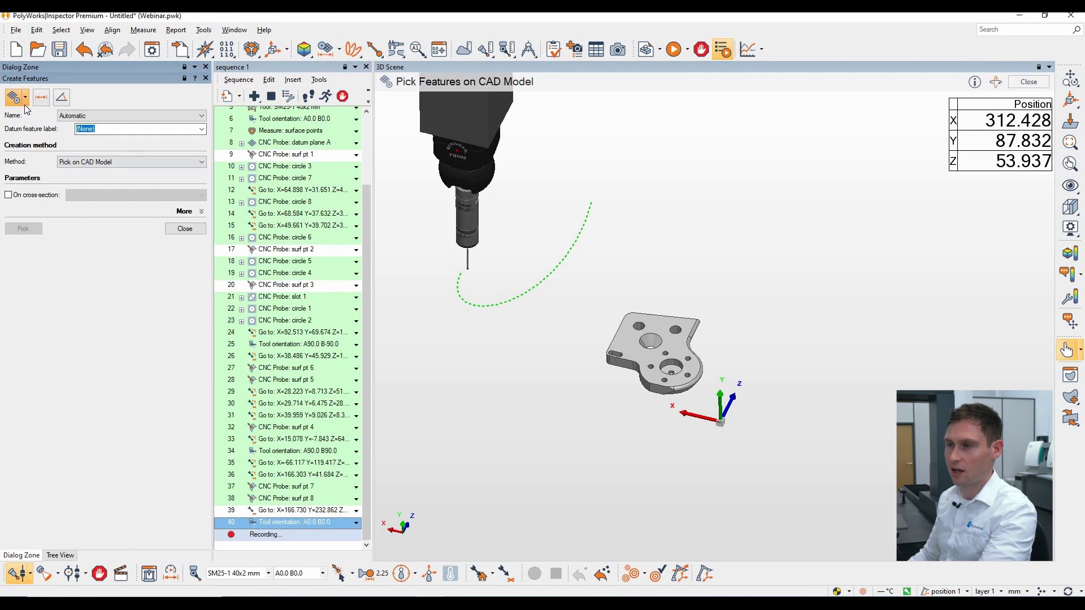
click(24, 99)
click(63, 148)
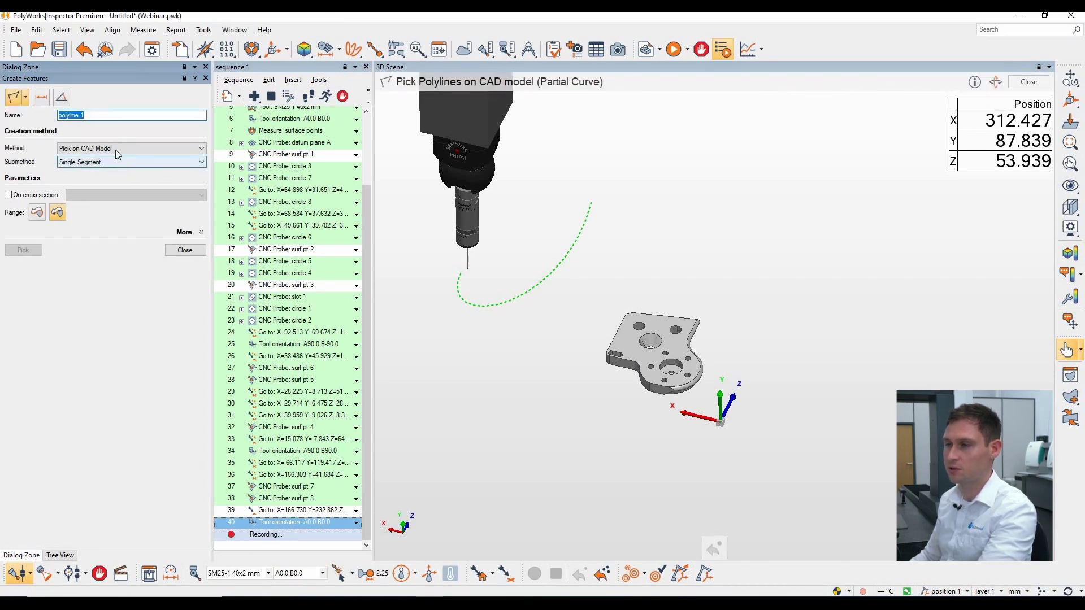
click(42, 210)
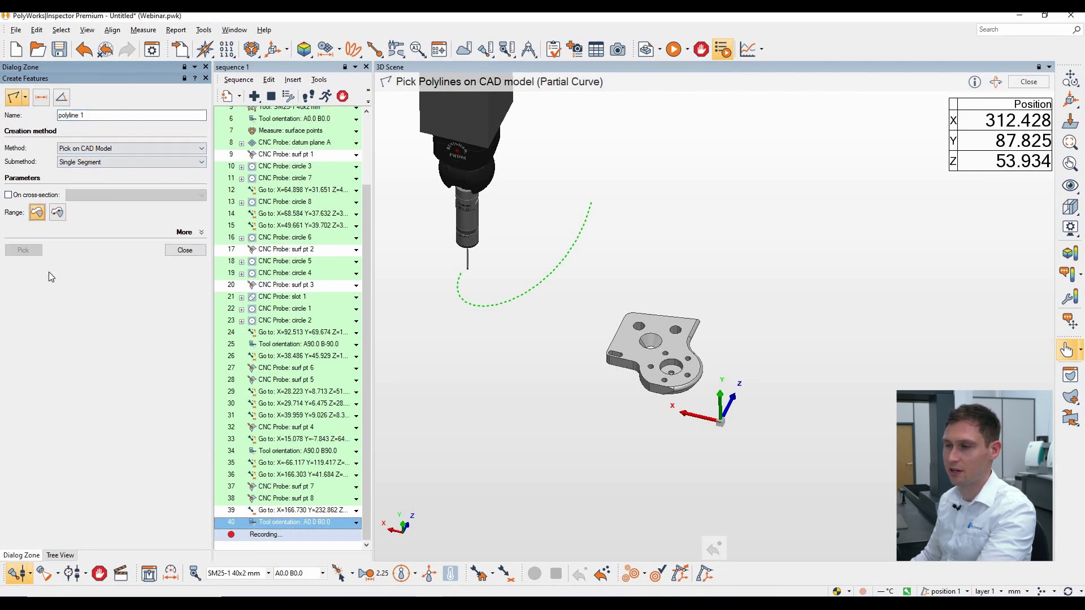
click(57, 212)
scroll(587, 364, up, 5)
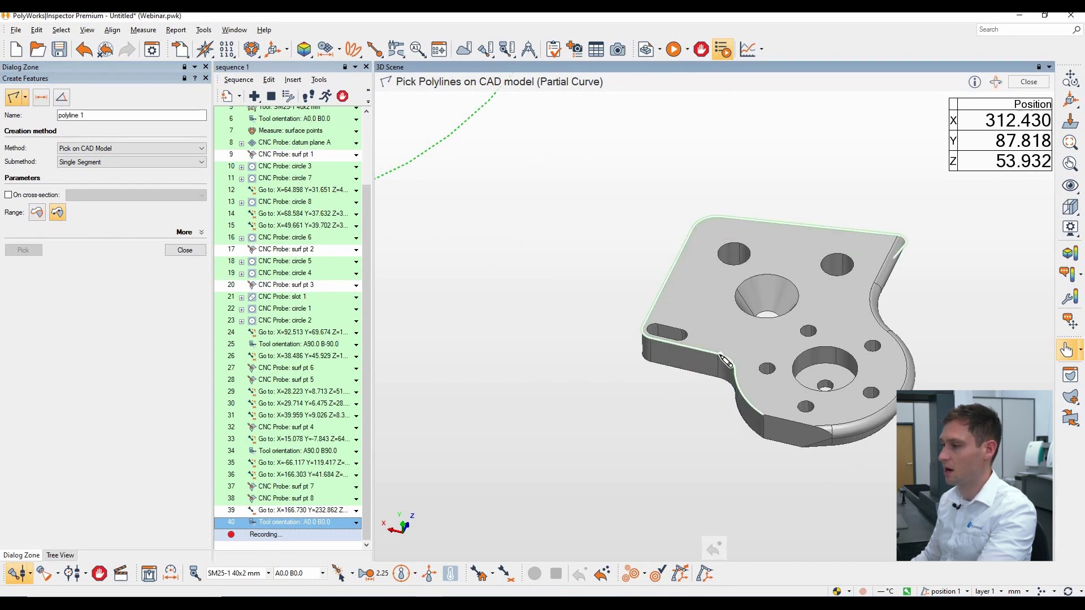
click(741, 393)
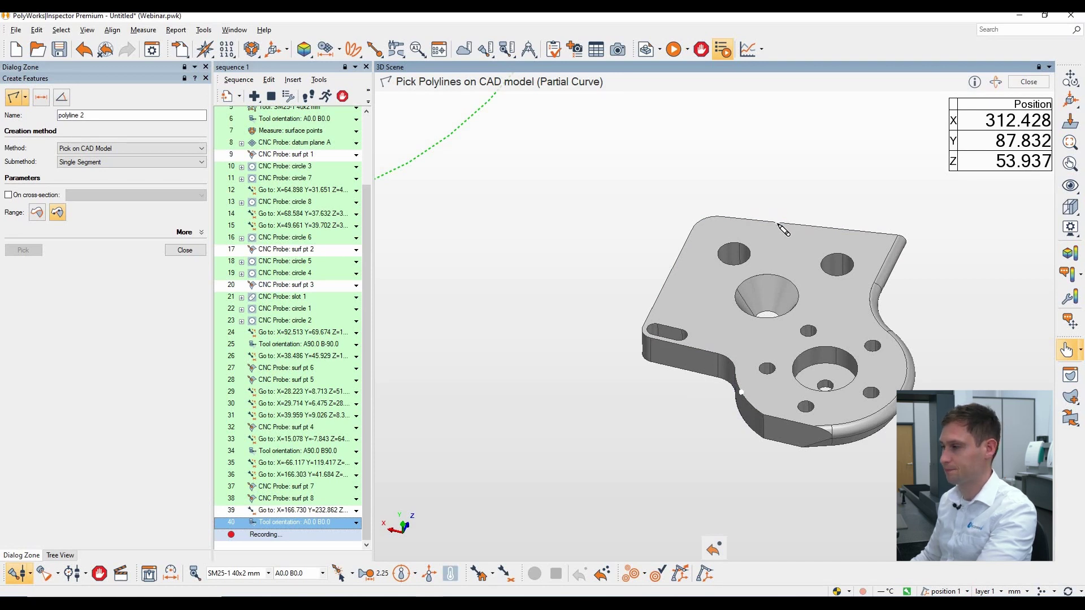
click(782, 229)
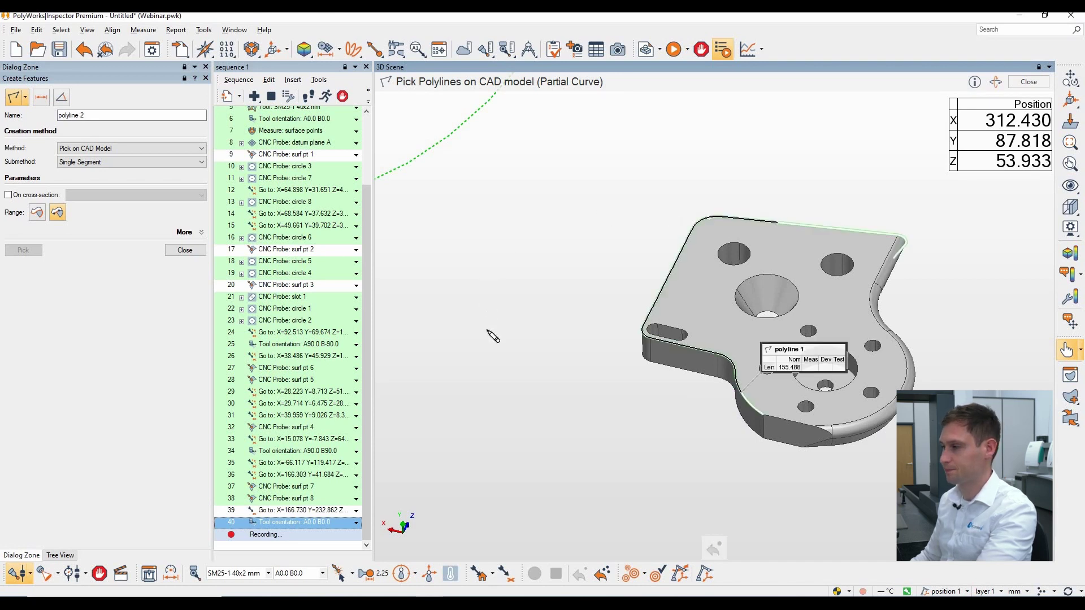
click(185, 250)
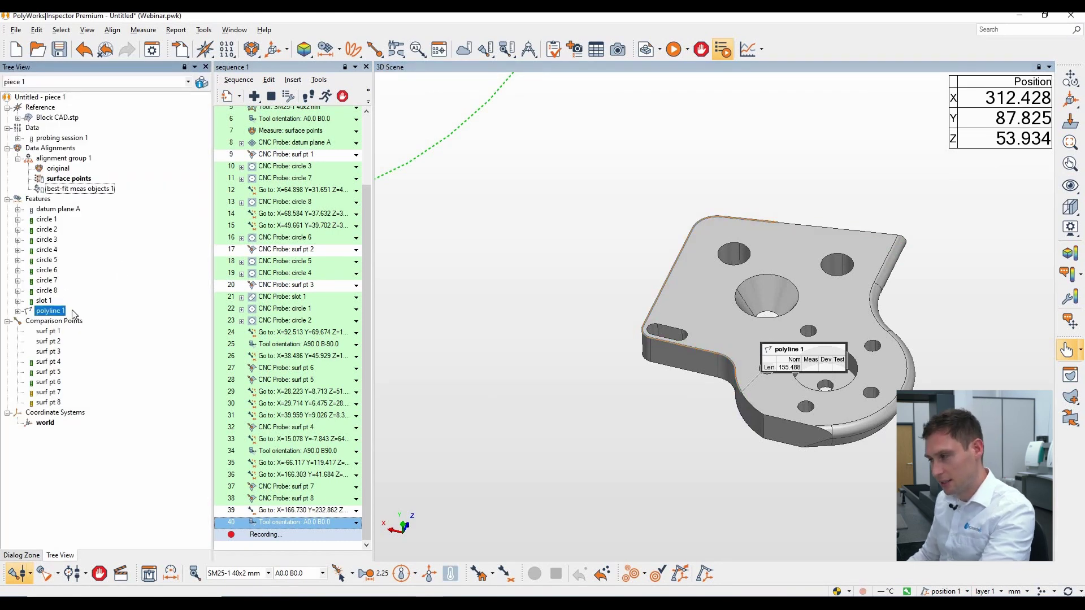
- In polyline 1's Measurement properties, choose CNC Probe tactile scanning, offset to plane, and Probe script method
right_click(44, 312)
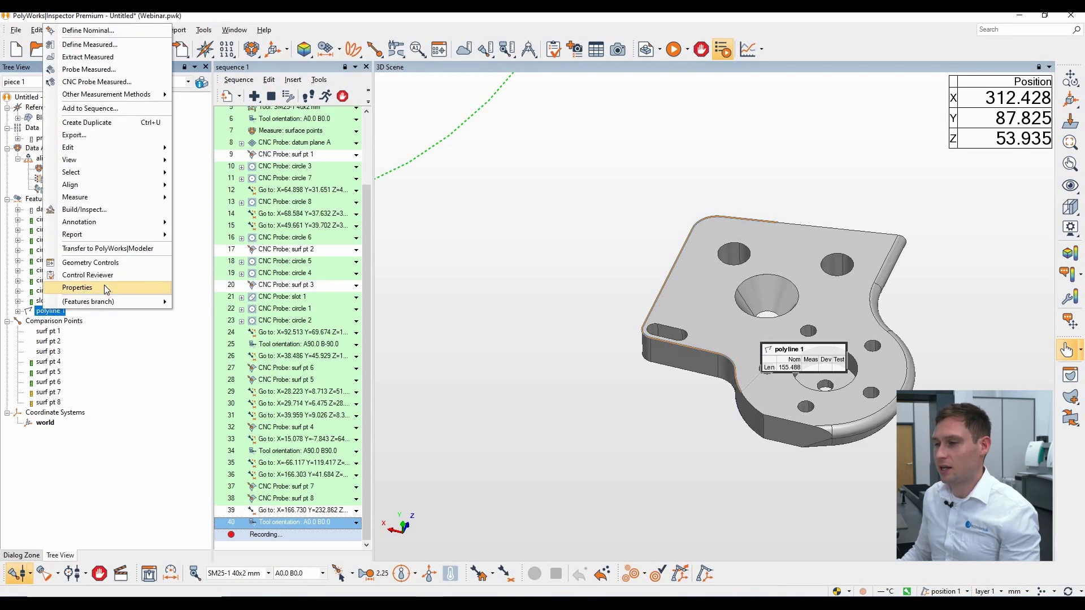
click(104, 284)
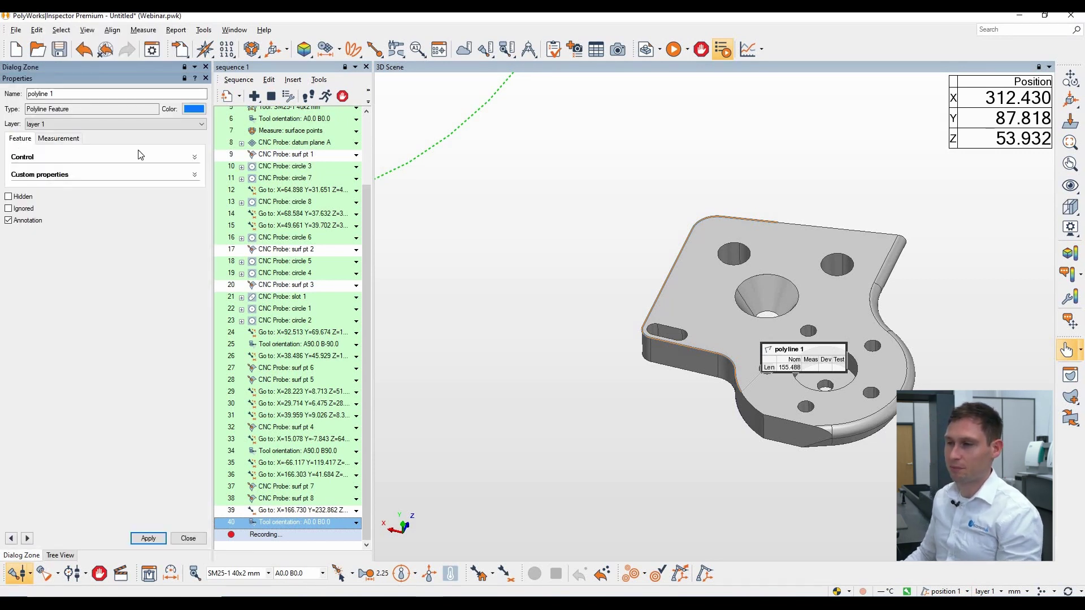
click(54, 143)
click(122, 153)
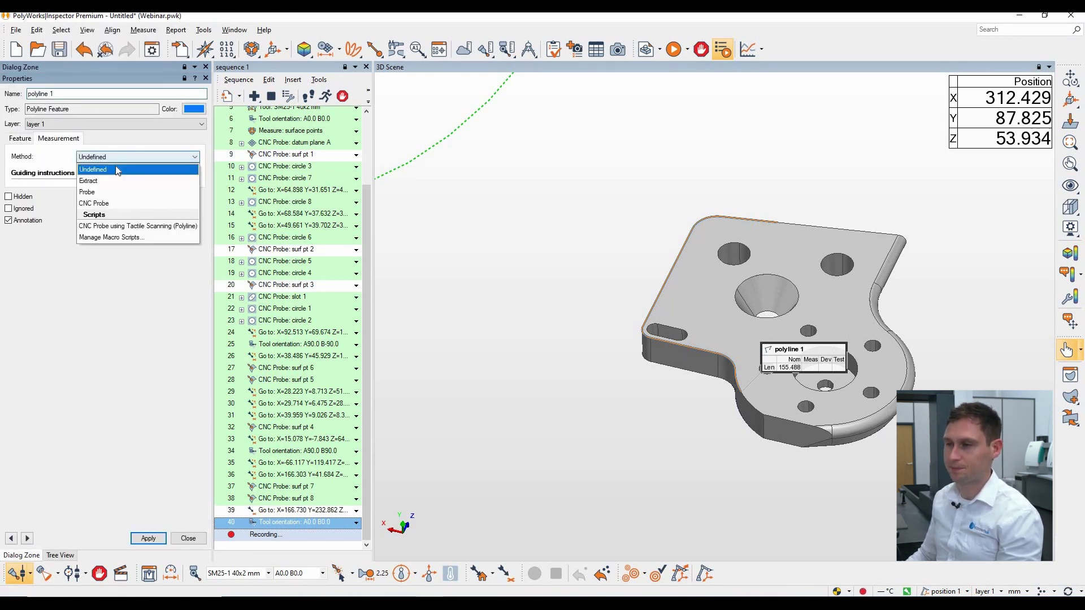
click(124, 227)
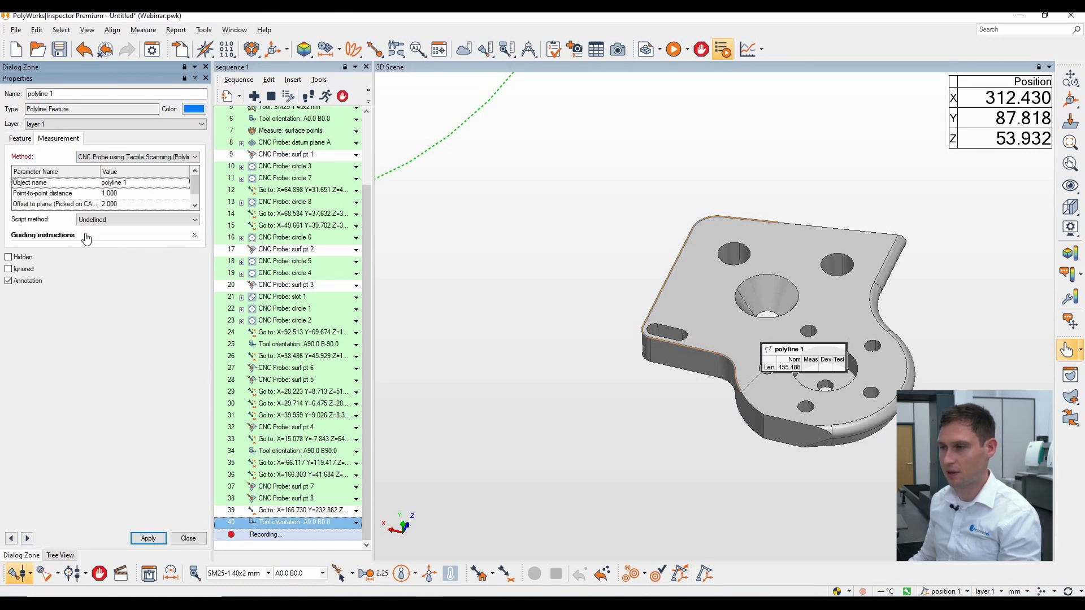
click(124, 204)
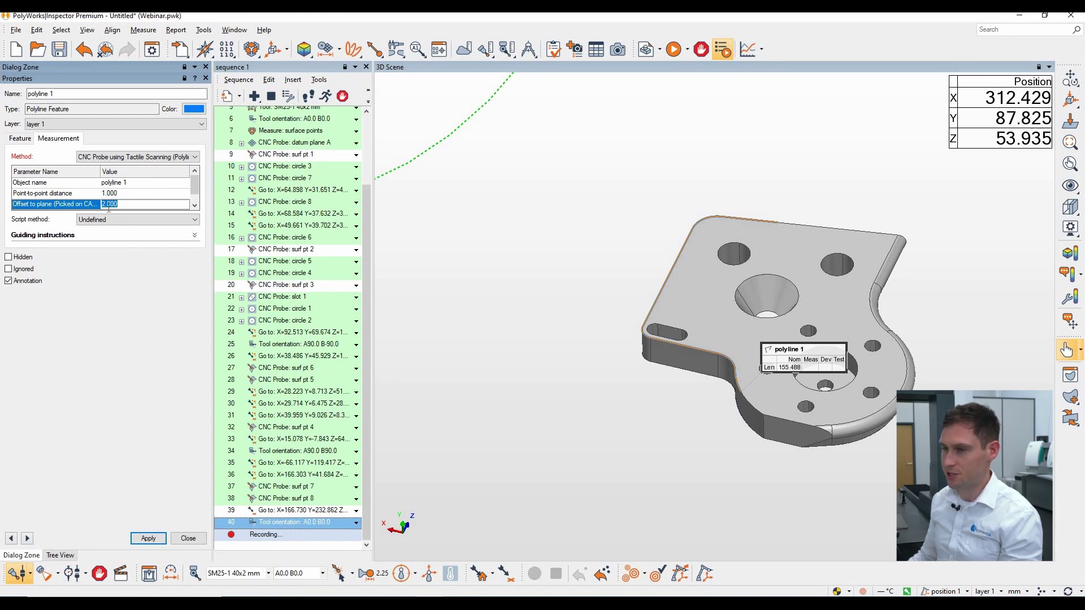
click(135, 220)
click(90, 255)
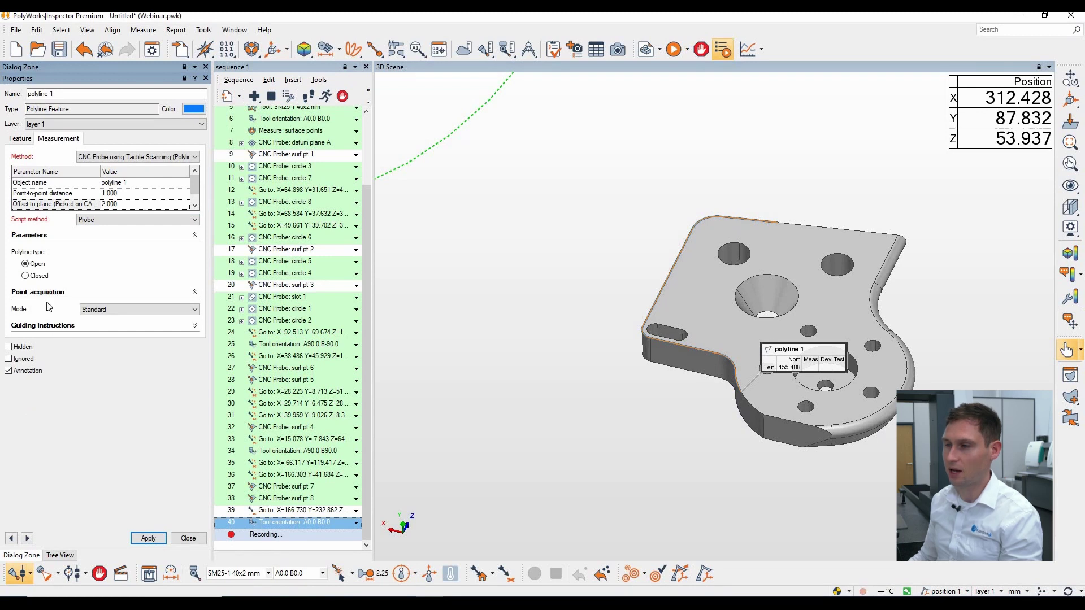
click(149, 539)
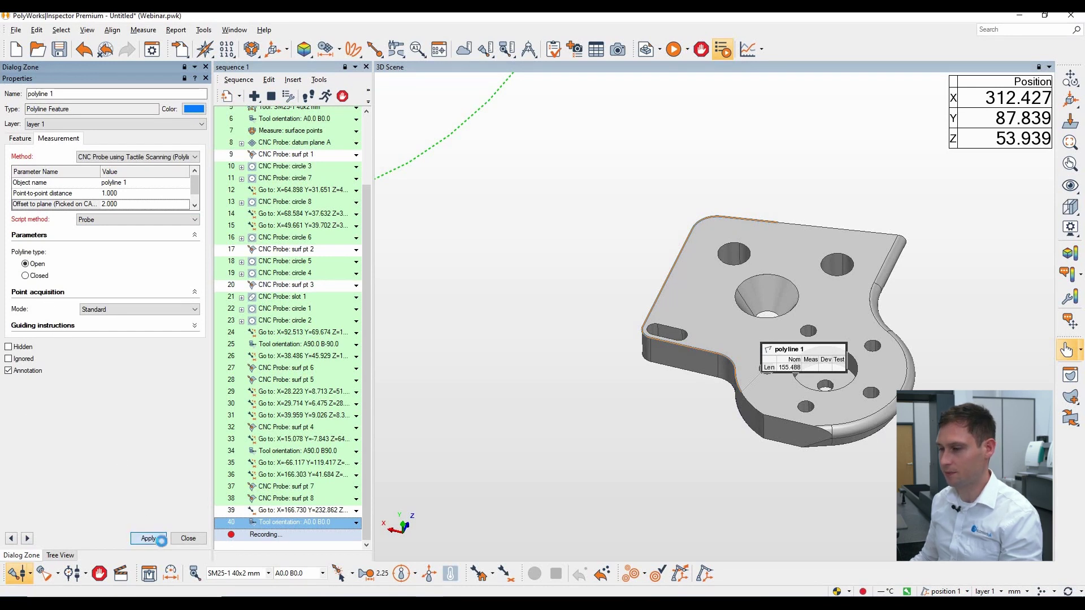
click(189, 538)
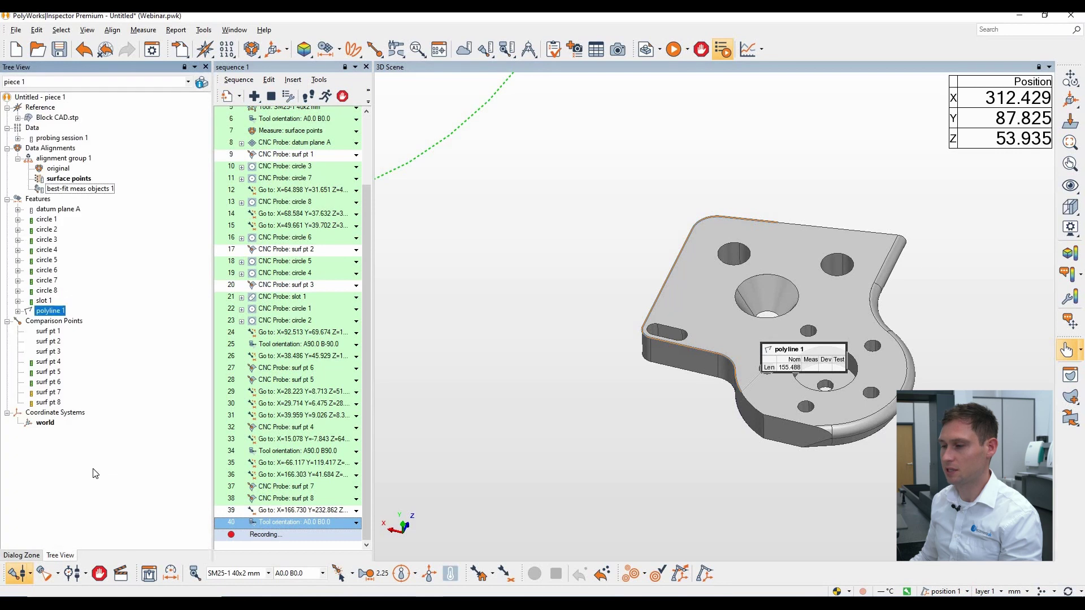
- Measure polyline 1 by CNC tactile scanning, getting length 154.675 (deviation -0.813)
right_click(49, 313)
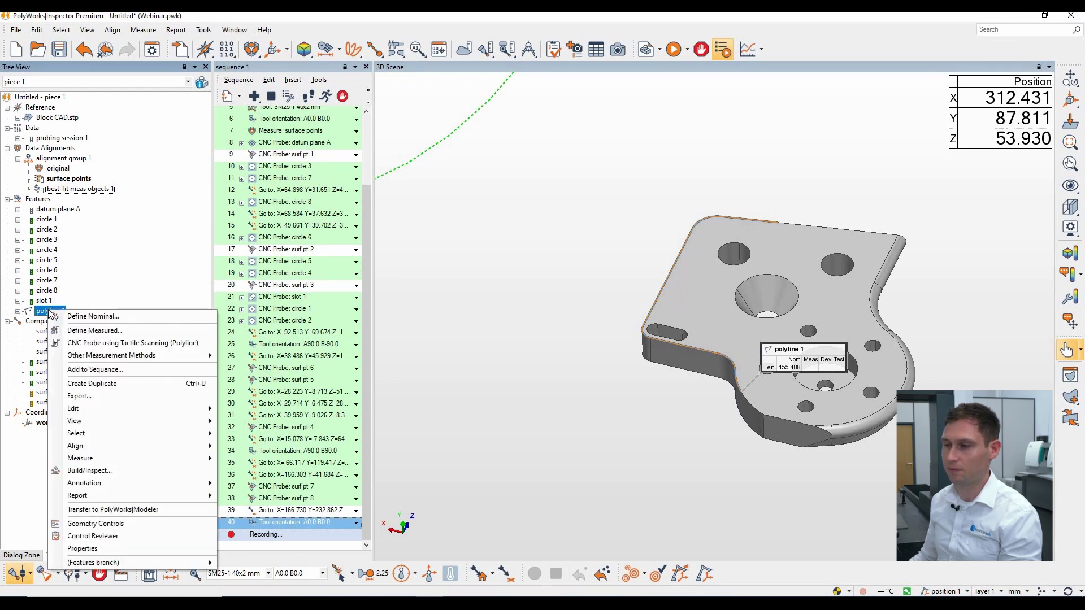
click(175, 343)
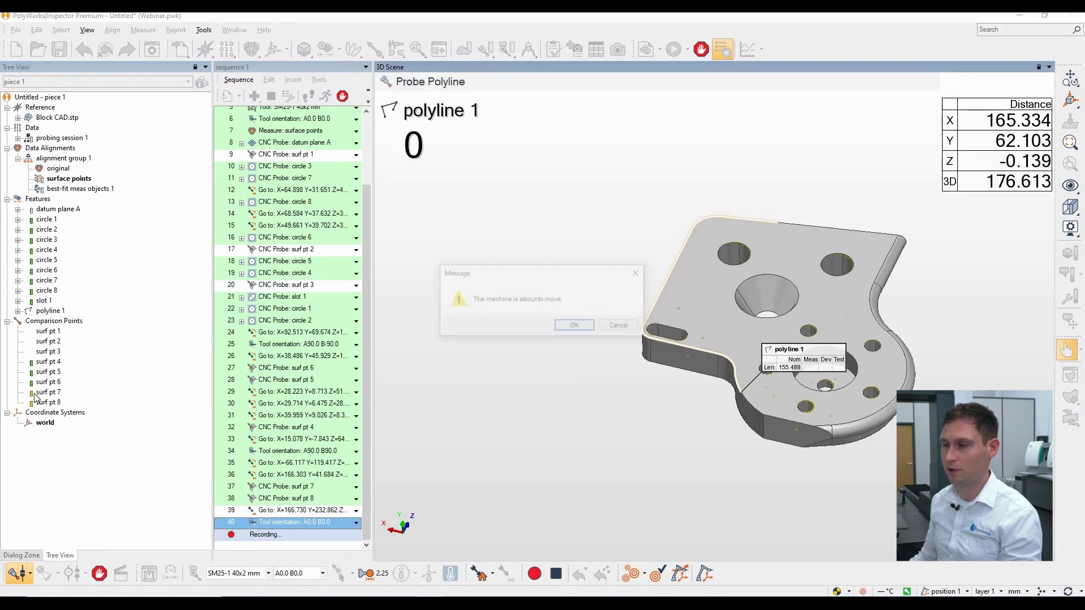
click(575, 327)
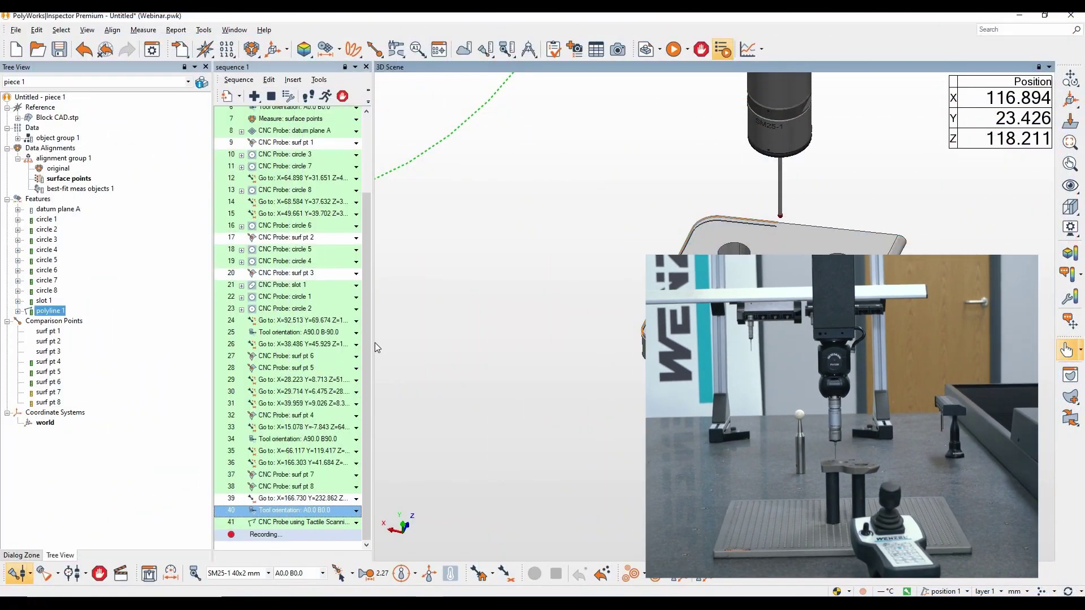
- Remove the Length control from polyline 1's geometry controls
click(64, 312)
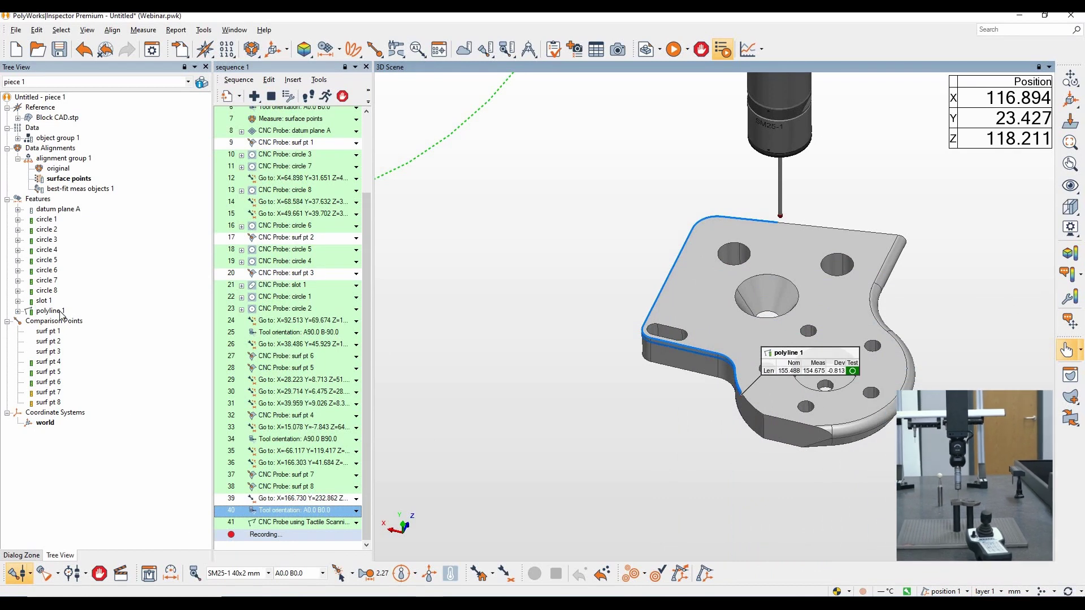
click(439, 49)
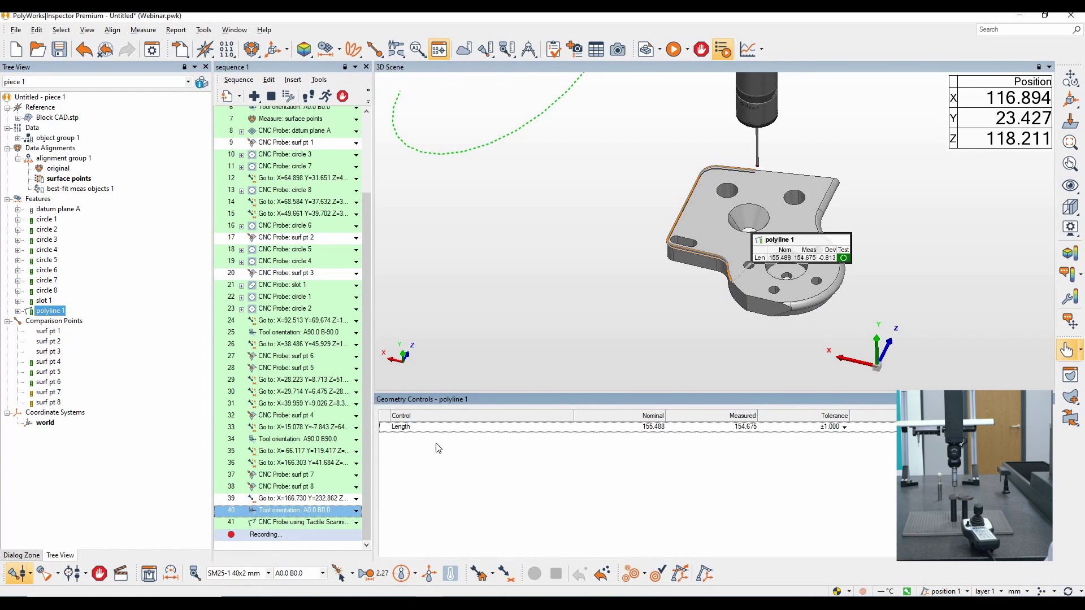
right_click(452, 430)
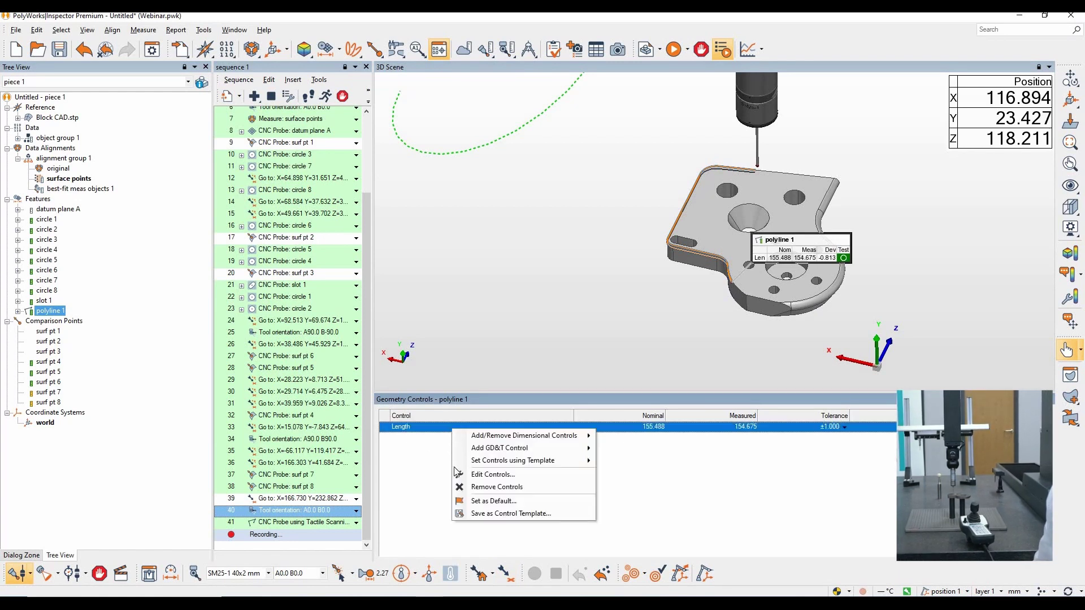
click(507, 487)
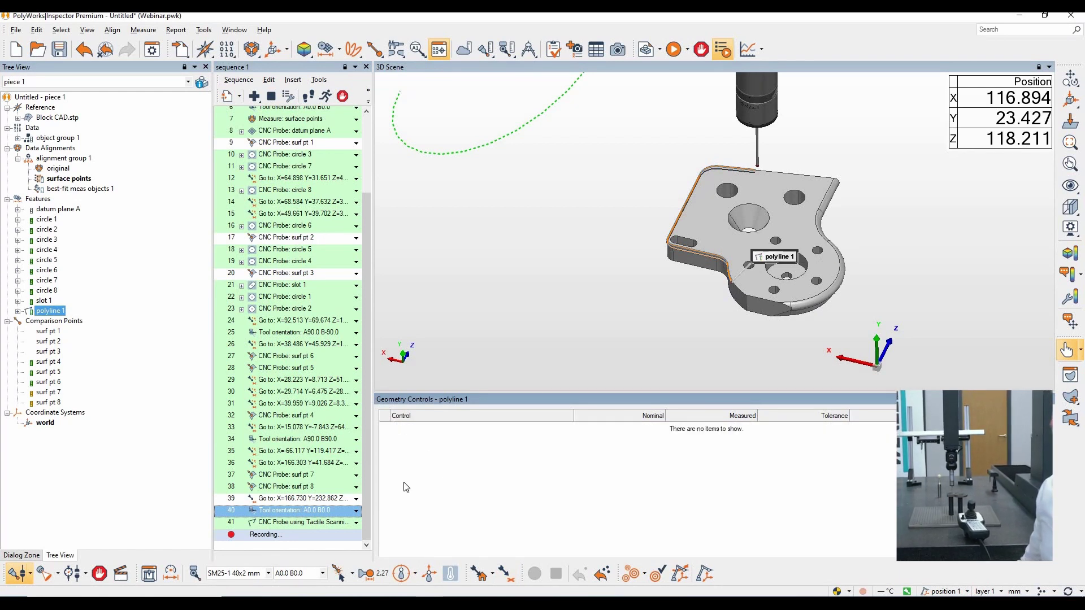
- Add a Line Profile control referenced to datum A with a 0.5 tolerance zone
right_click(450, 454)
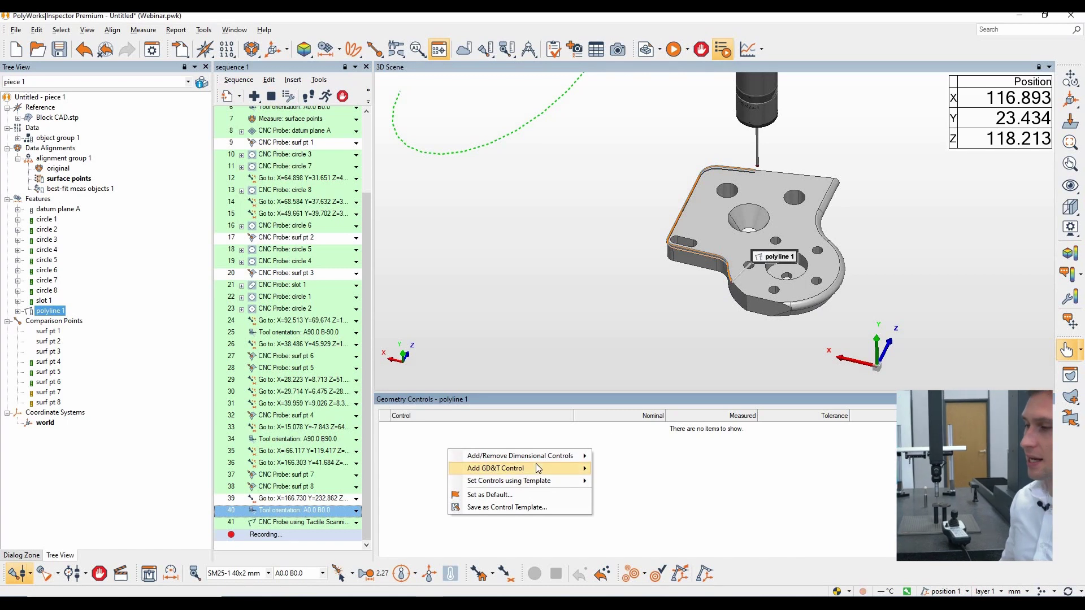
mouse_move(536, 468)
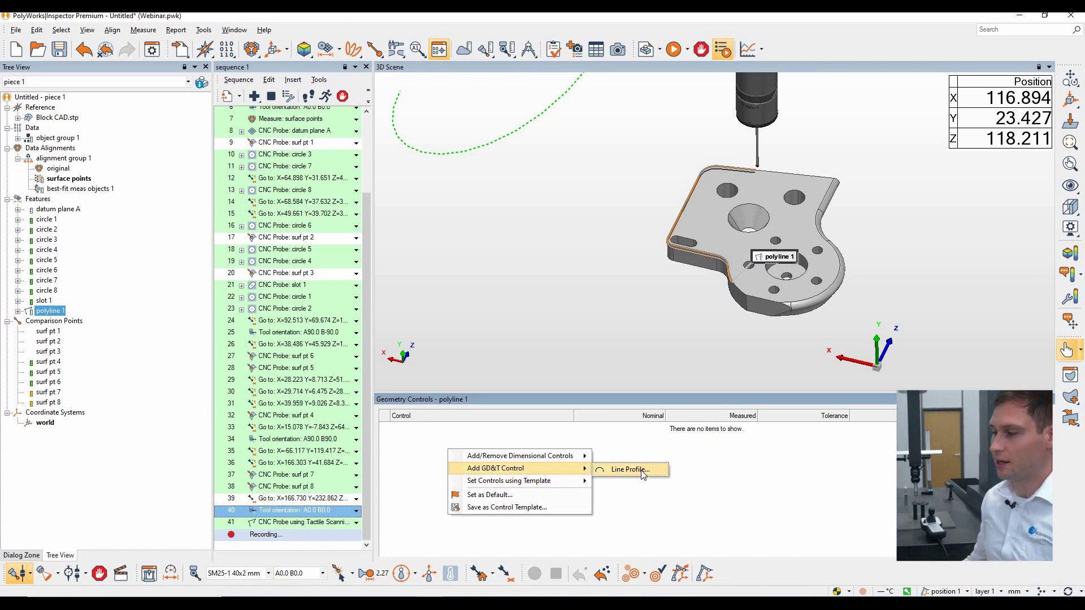
click(642, 475)
click(493, 457)
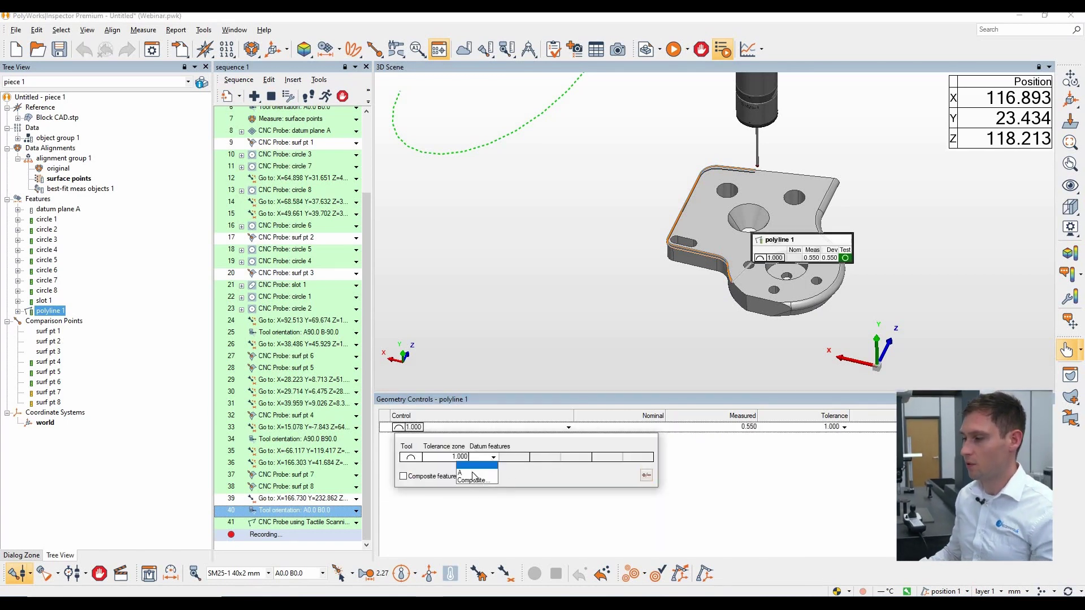
click(467, 472)
click(453, 457)
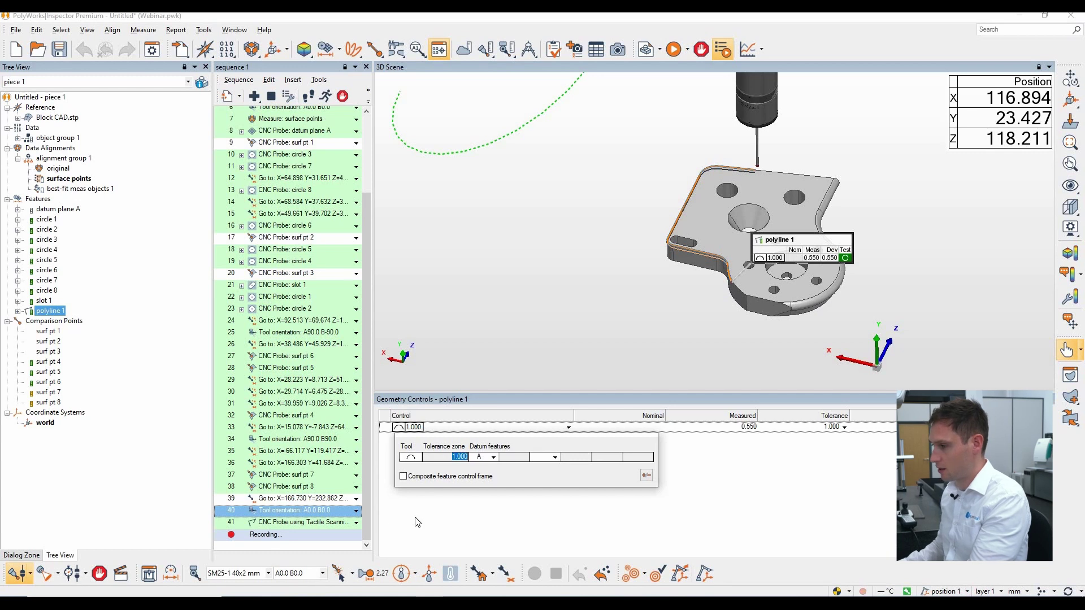
text(.5)
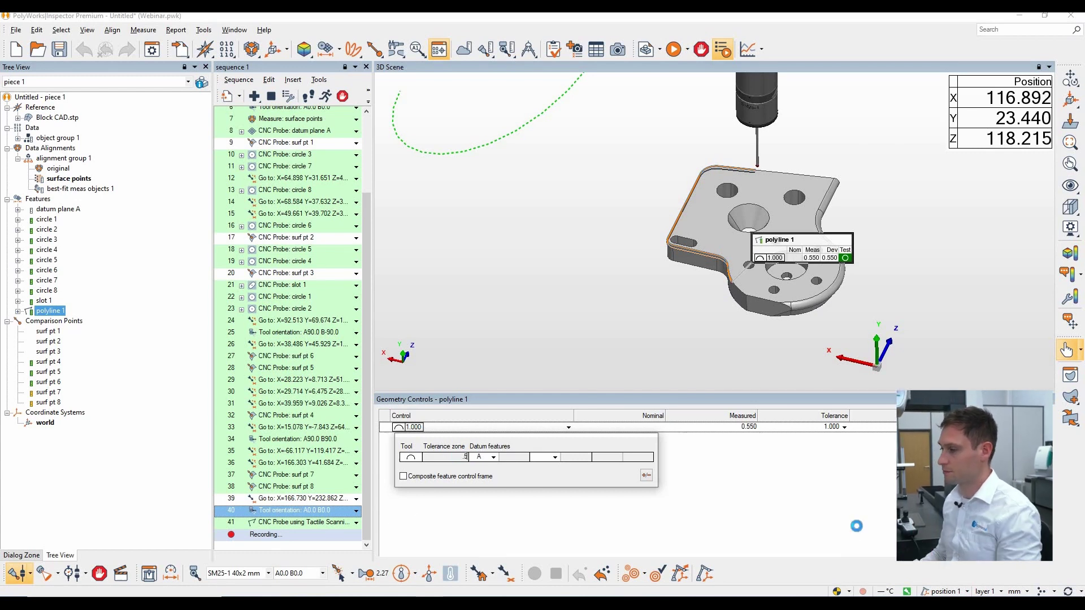
key(Return)
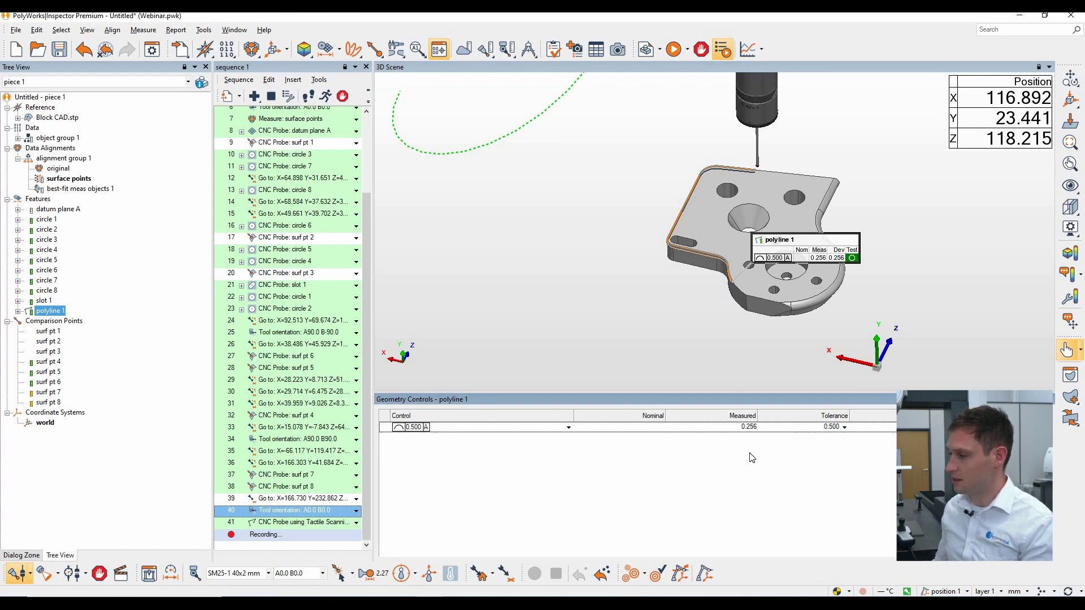
- Show the block from above with the probe hidden, and reach polyline 1's Feature Navigator option
click(1052, 404)
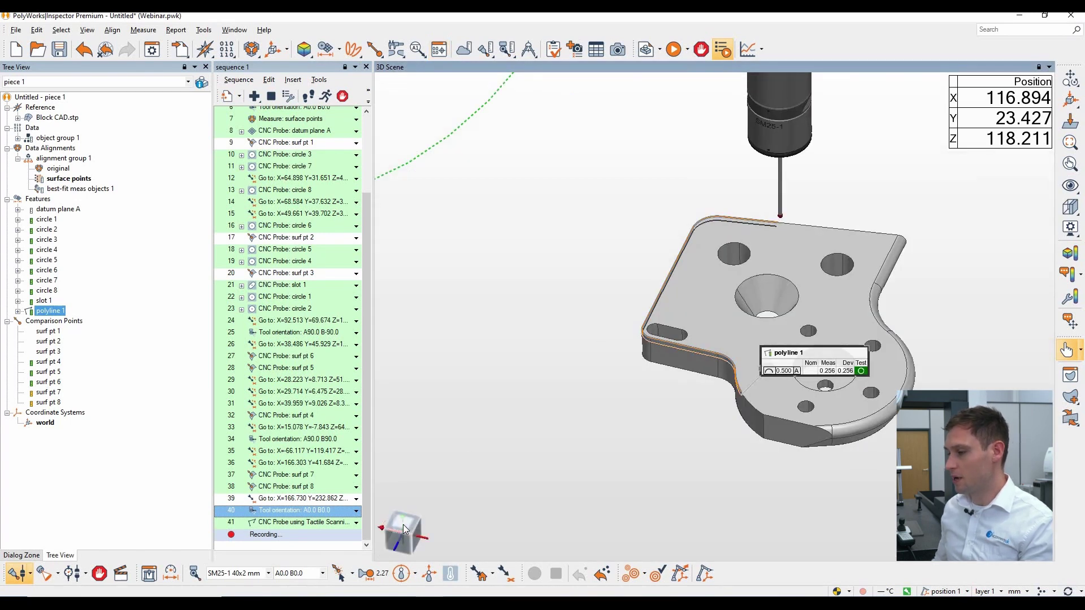
click(404, 528)
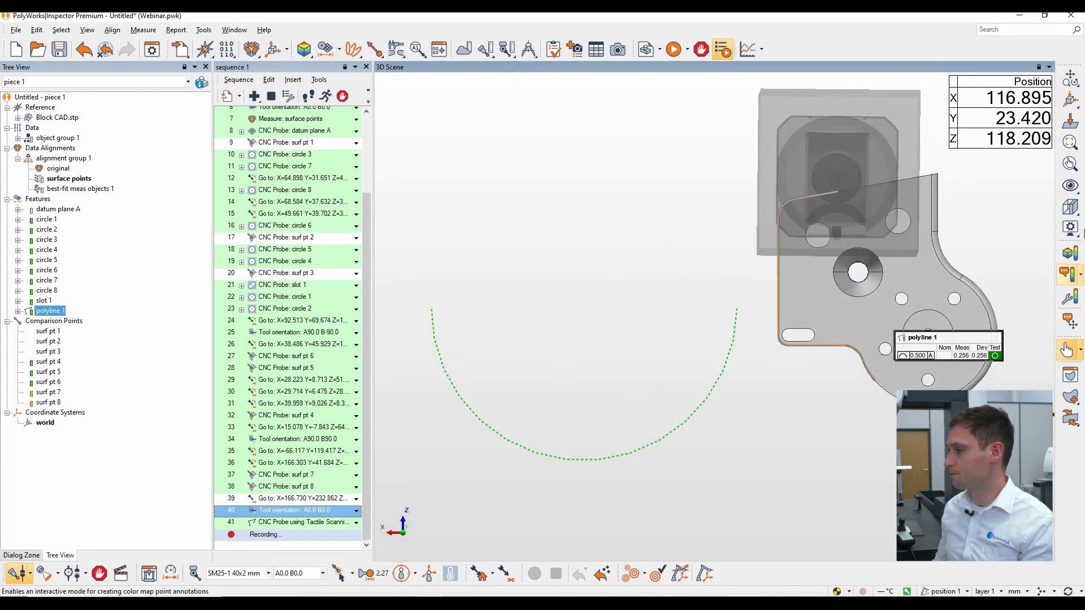
click(1070, 228)
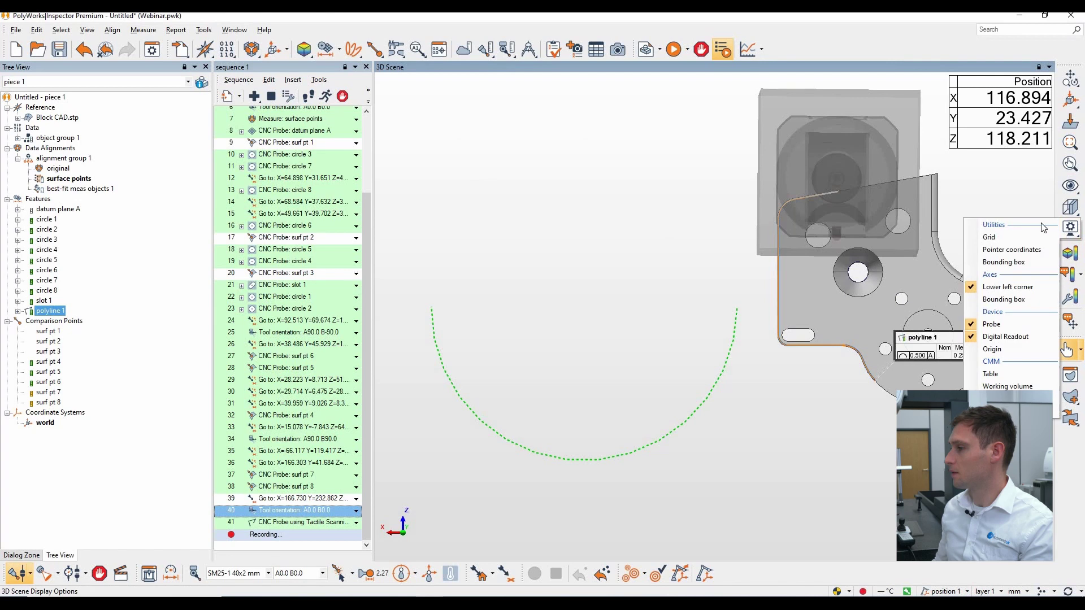
click(1001, 326)
click(446, 496)
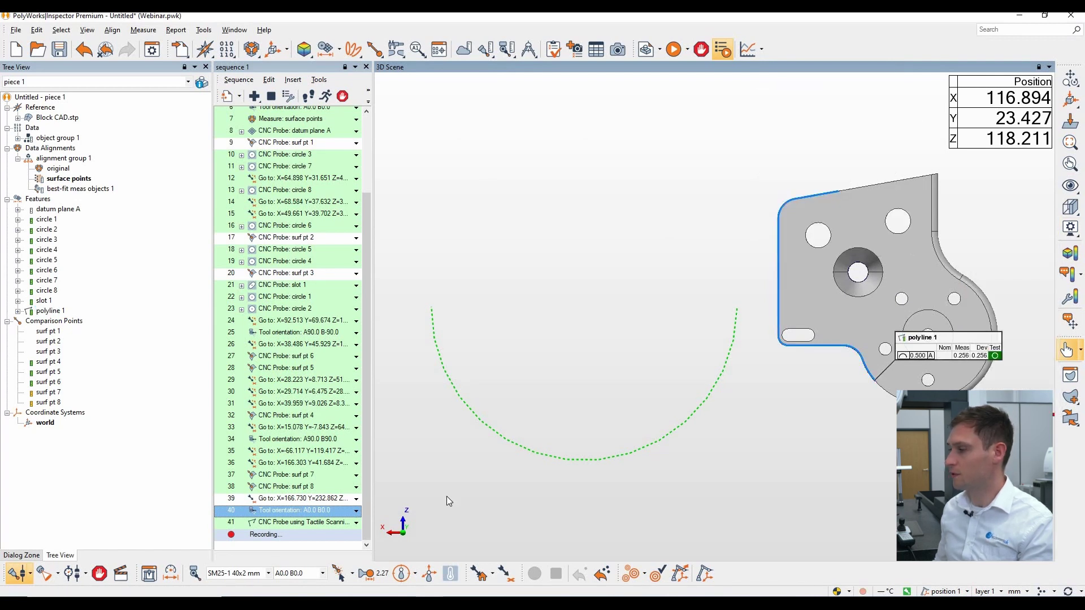
right_click(50, 310)
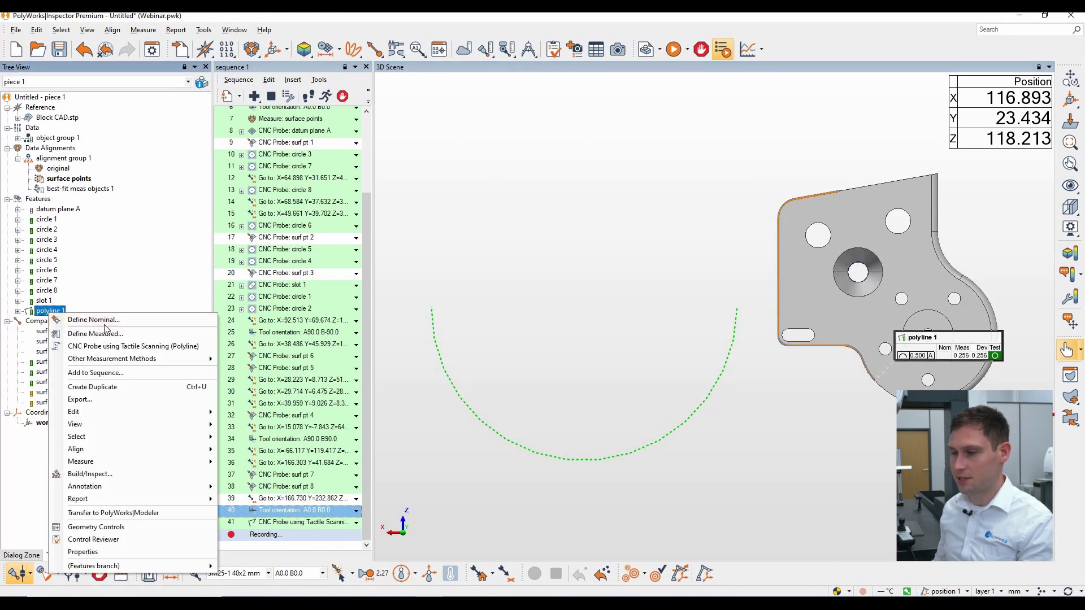
mouse_move(113, 424)
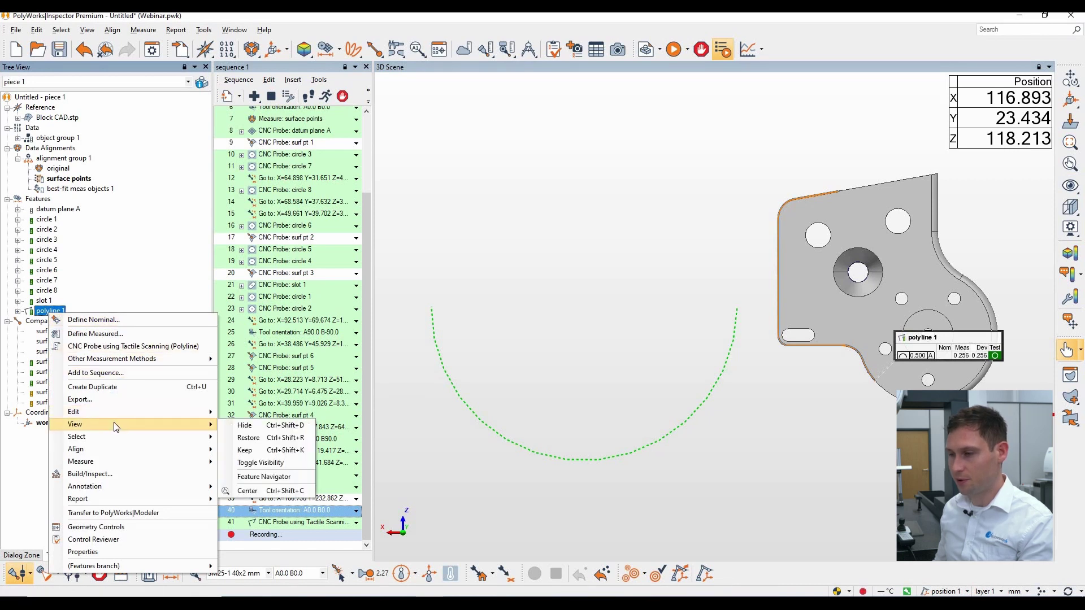
- Open polyline 1's Feature Navigator and turn on deviation vectors
click(294, 478)
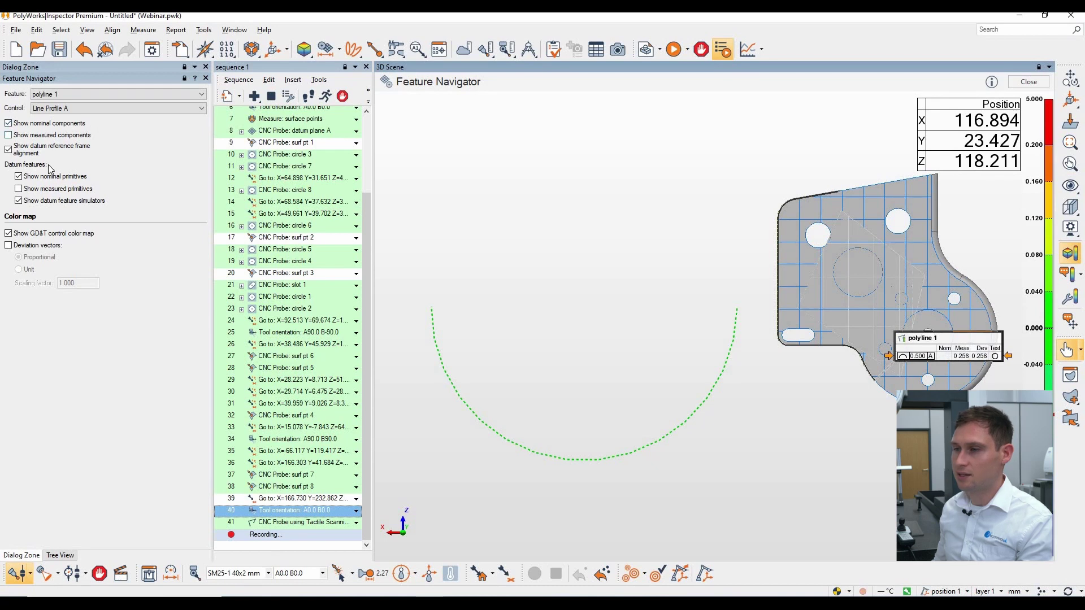
click(45, 247)
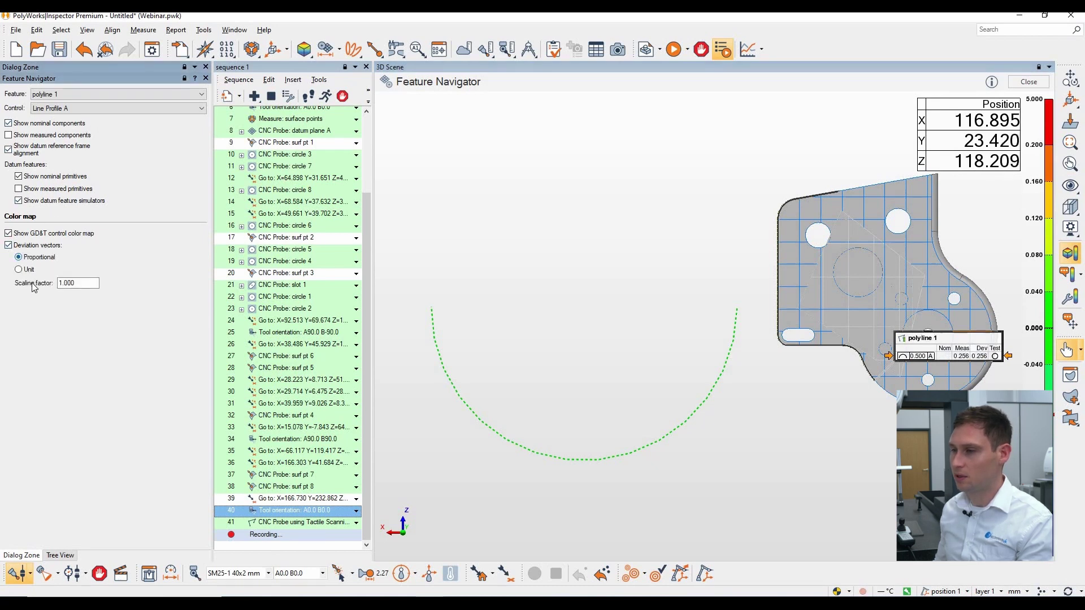
click(60, 555)
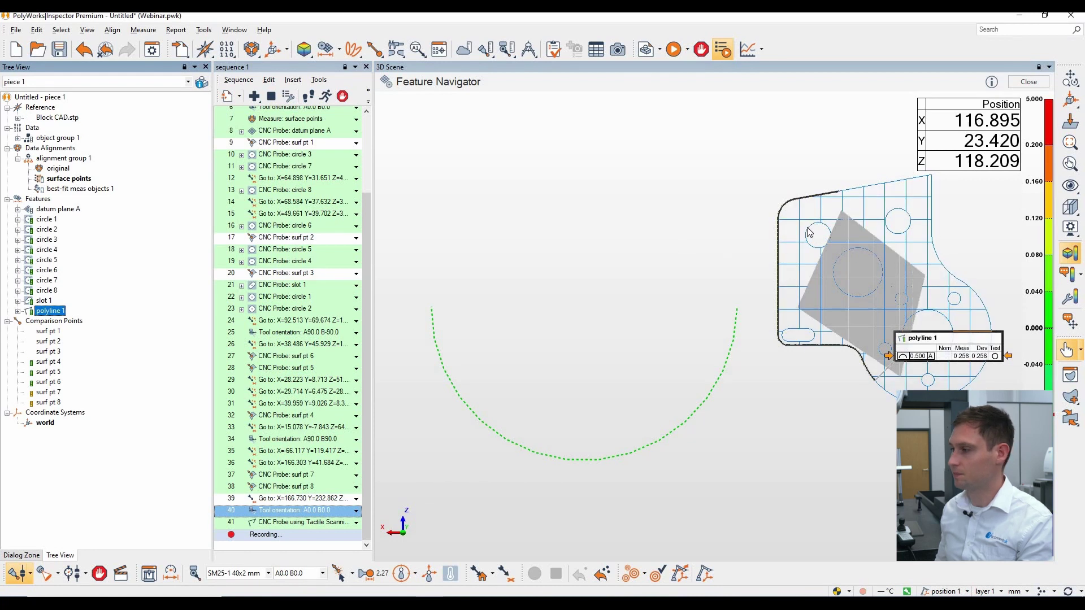
scroll(809, 231, up, 5)
click(22, 555)
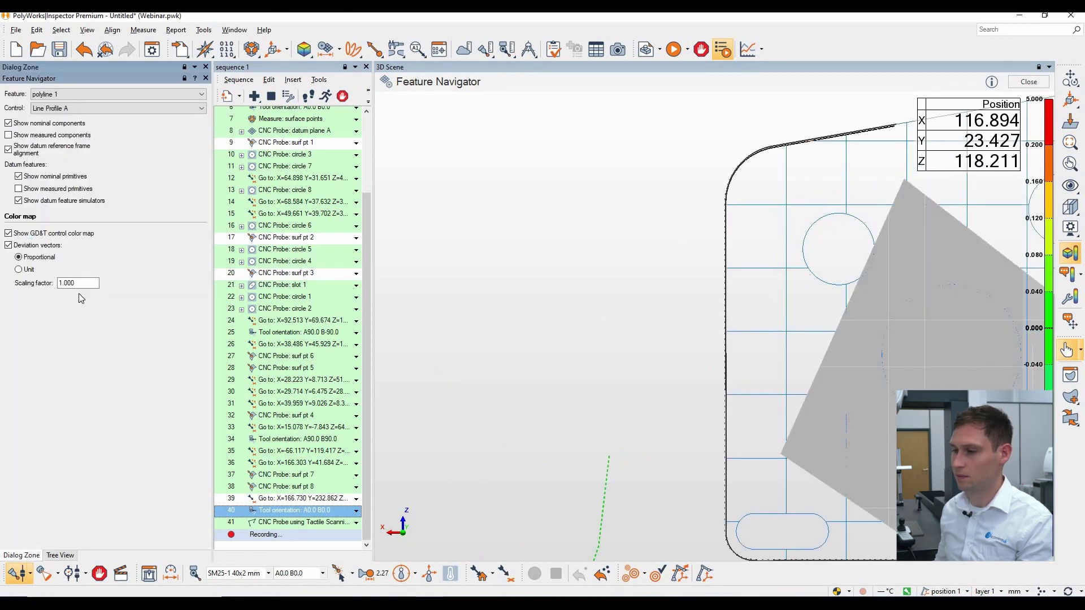
- Set the deviation vector scaling factor to 20 and capture the 3D scene as a snapshot
double_click(82, 284)
text(20)
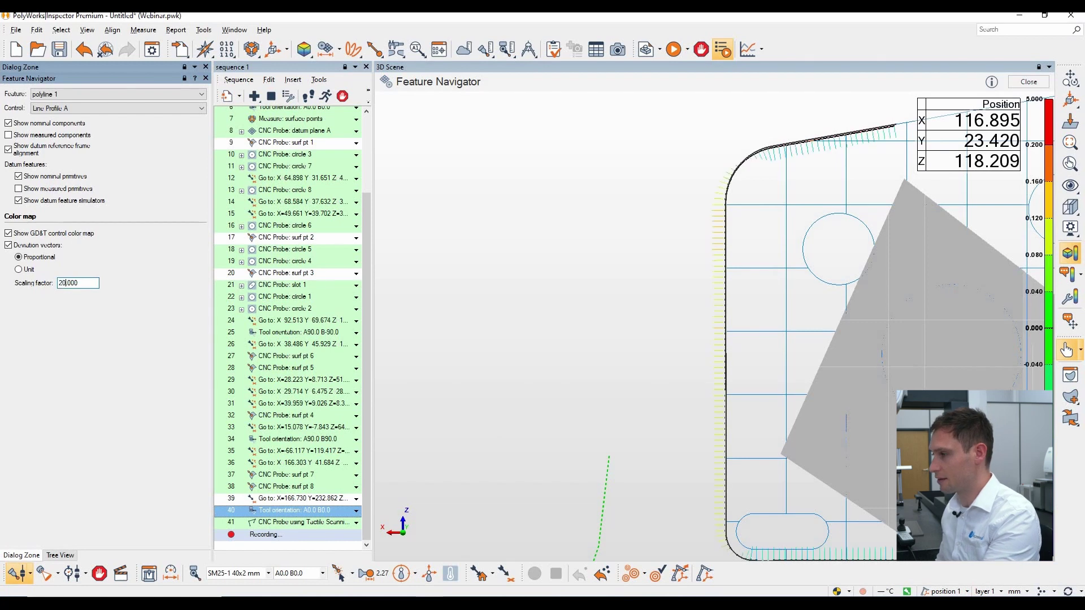
click(629, 244)
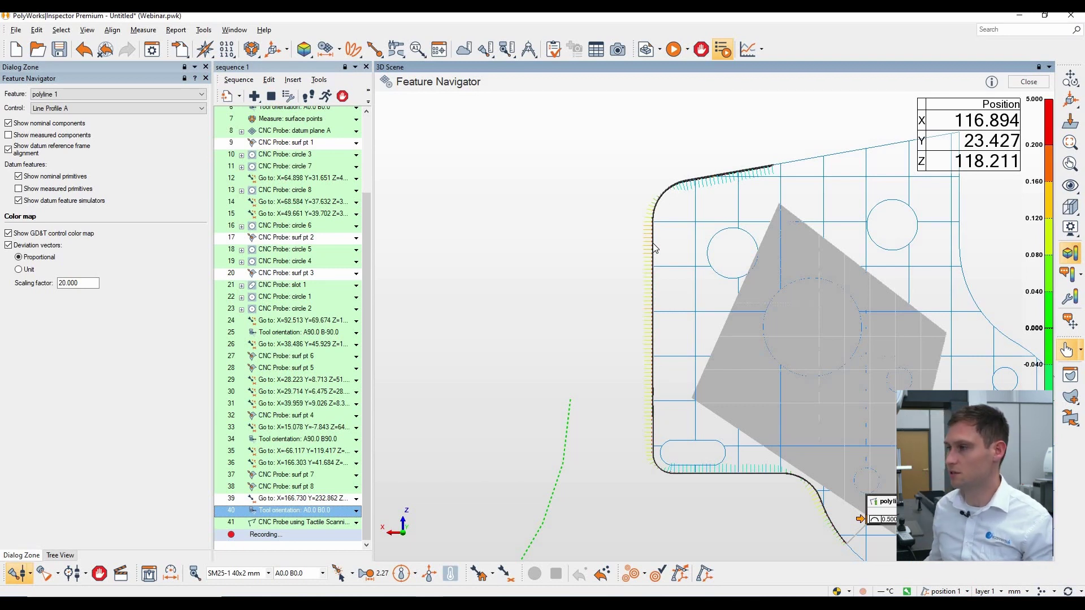
middle_drag(743, 266, 718, 248)
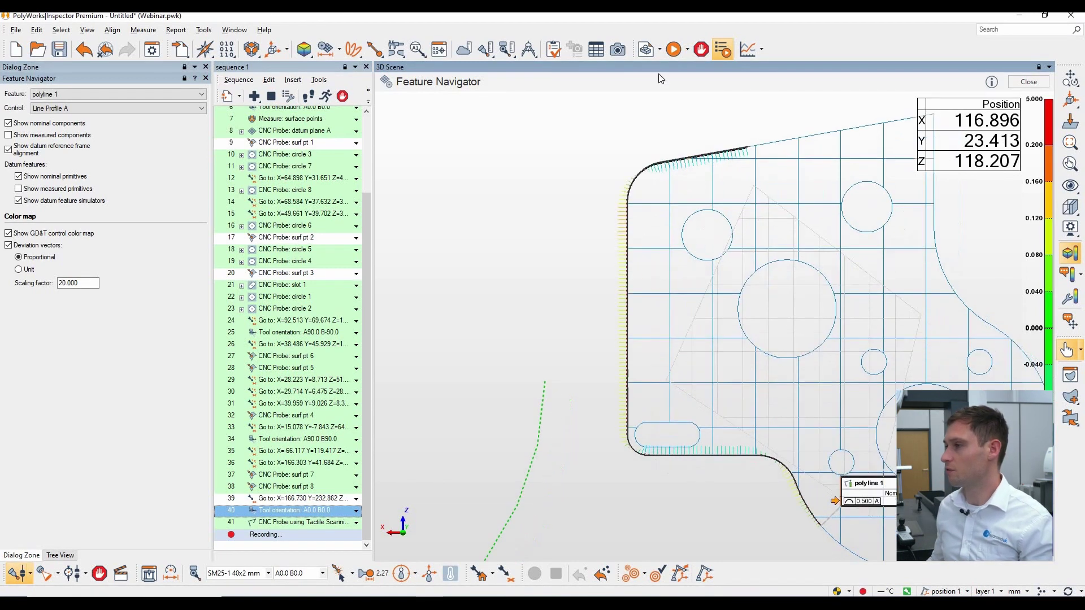
click(616, 50)
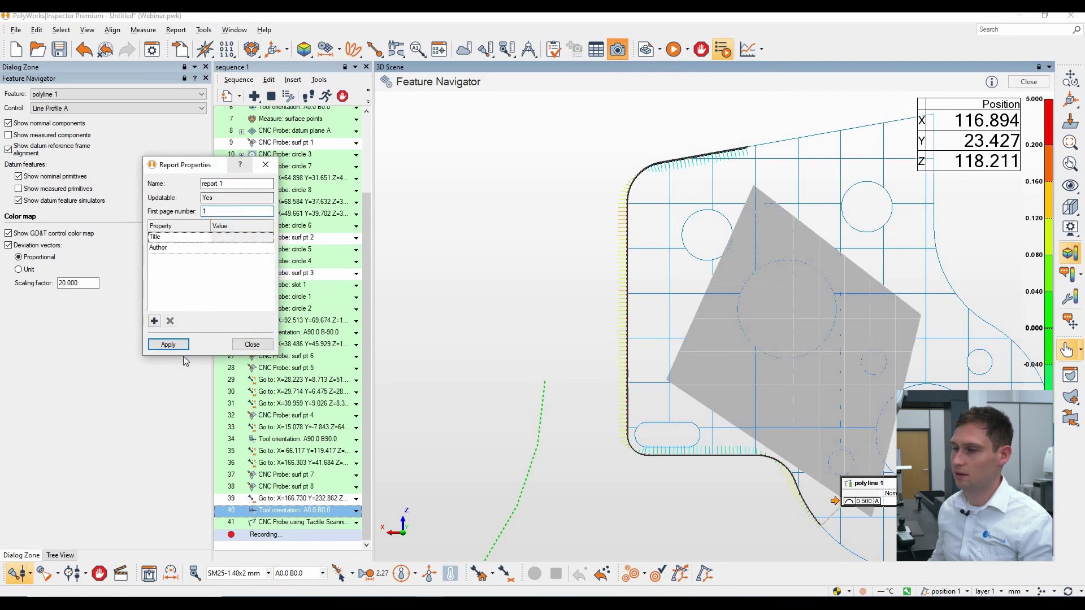
- Exit the Feature Navigator, show Block CAD.stp again, and select circles 1 through 8
click(252, 344)
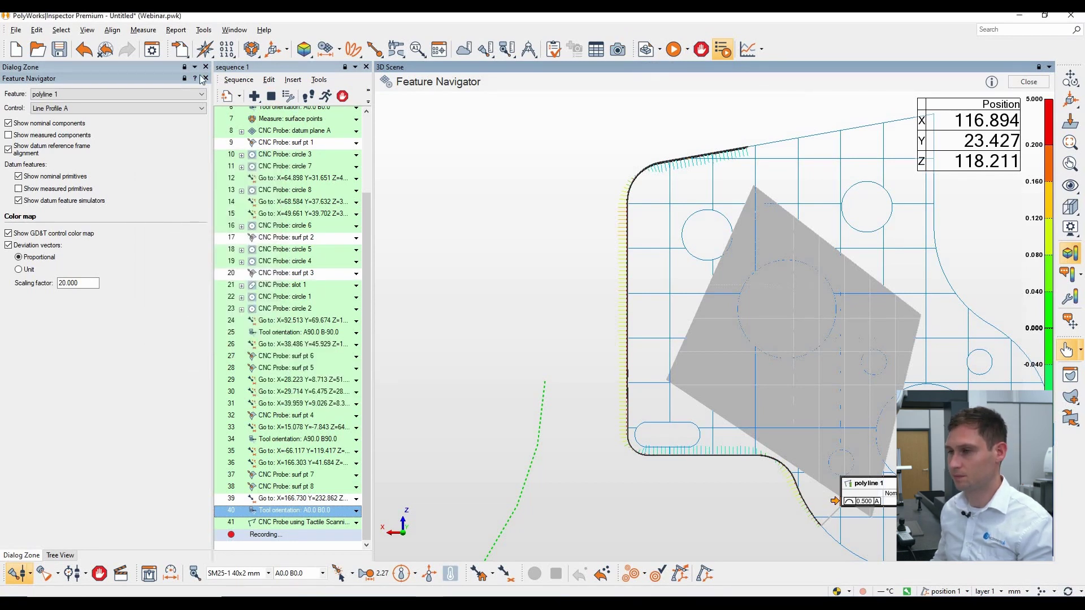
click(1024, 83)
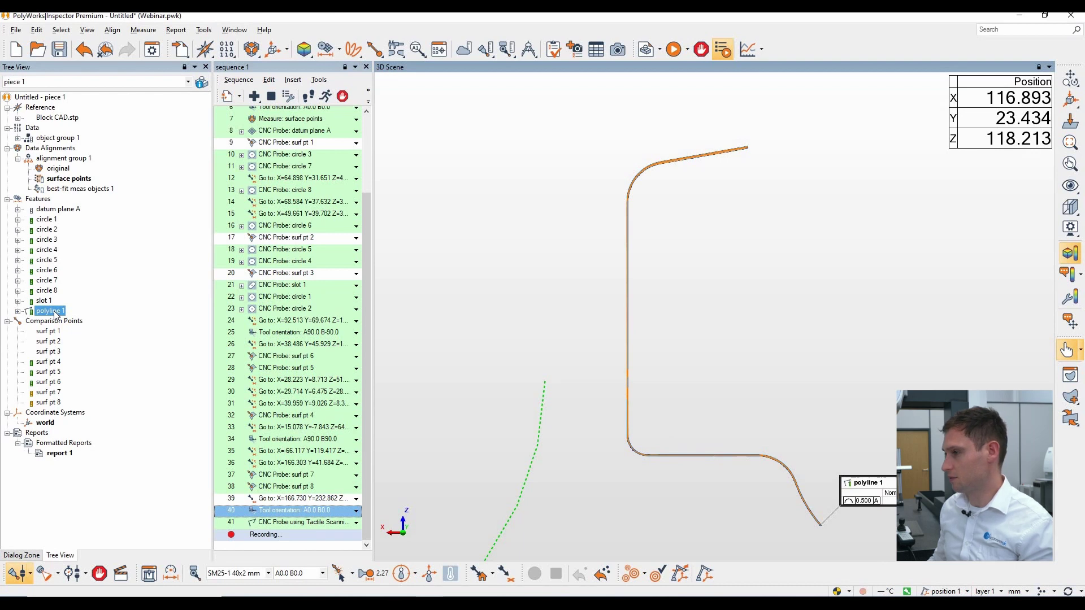
middle_click(57, 117)
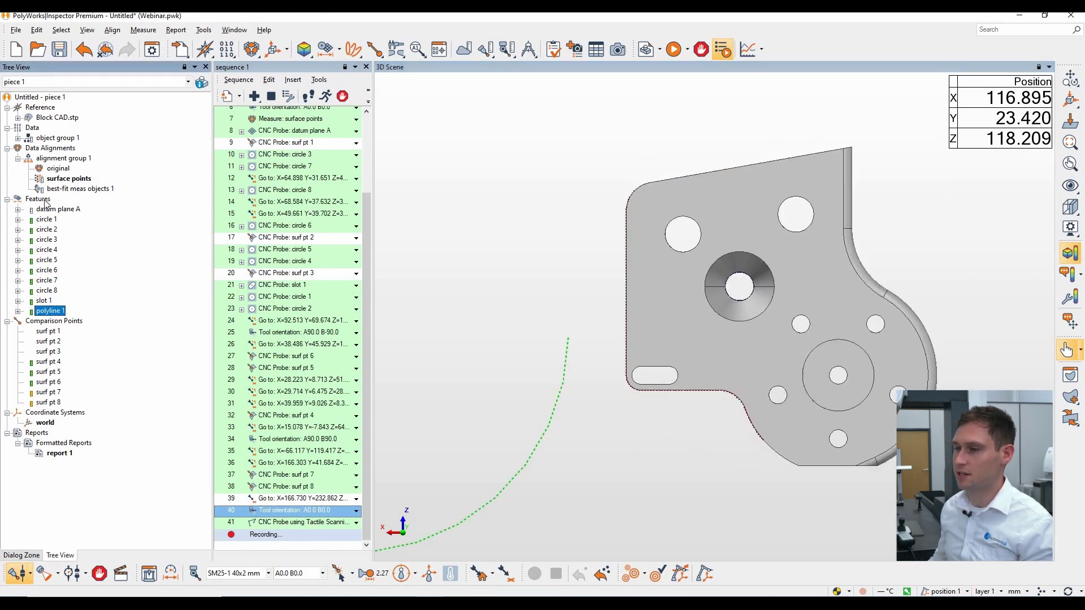
click(54, 220)
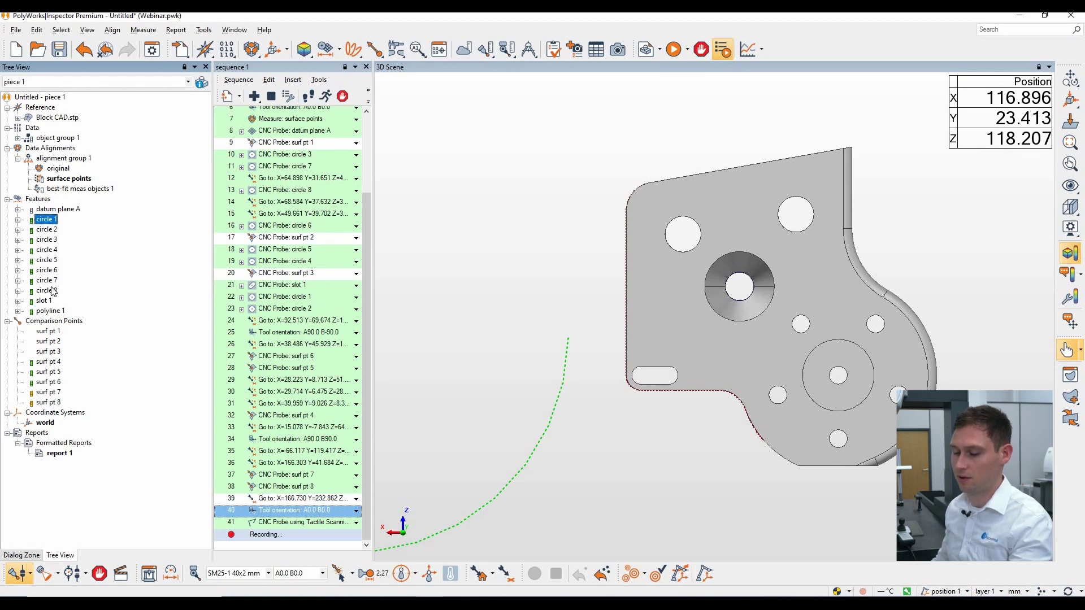
shift+click(52, 291)
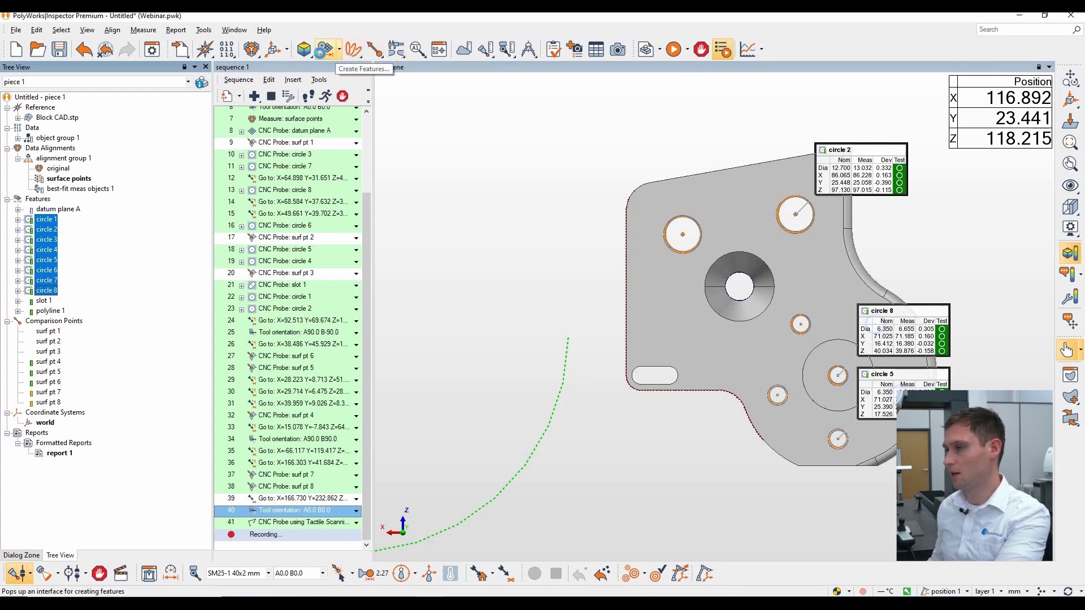
- Create distance 1 from circle 2 to circle 1 (39.975) and distance 2 from circle 3 to circle 5
click(325, 50)
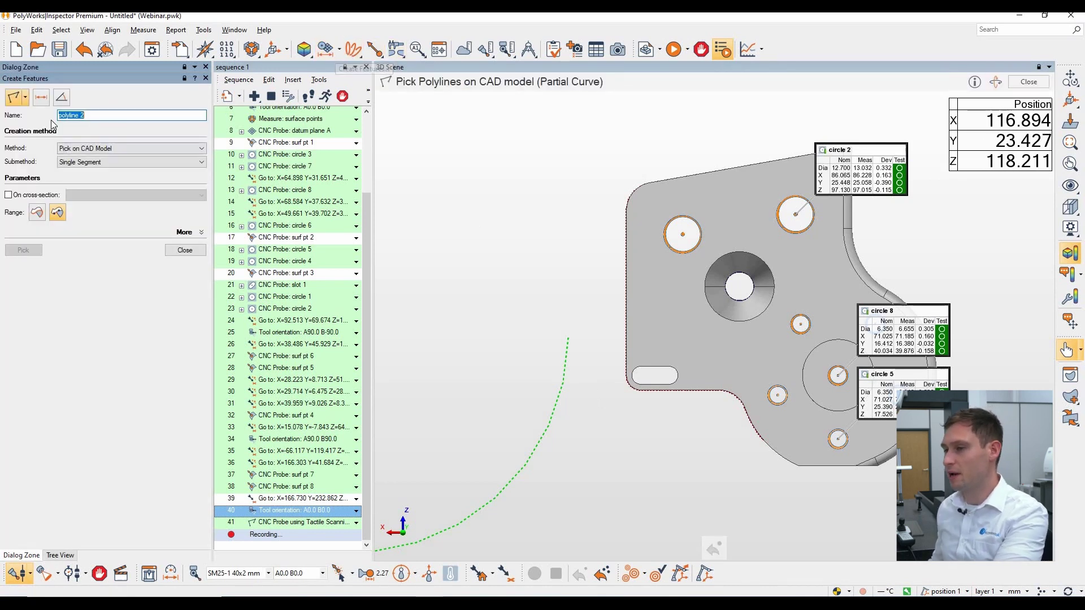
click(45, 100)
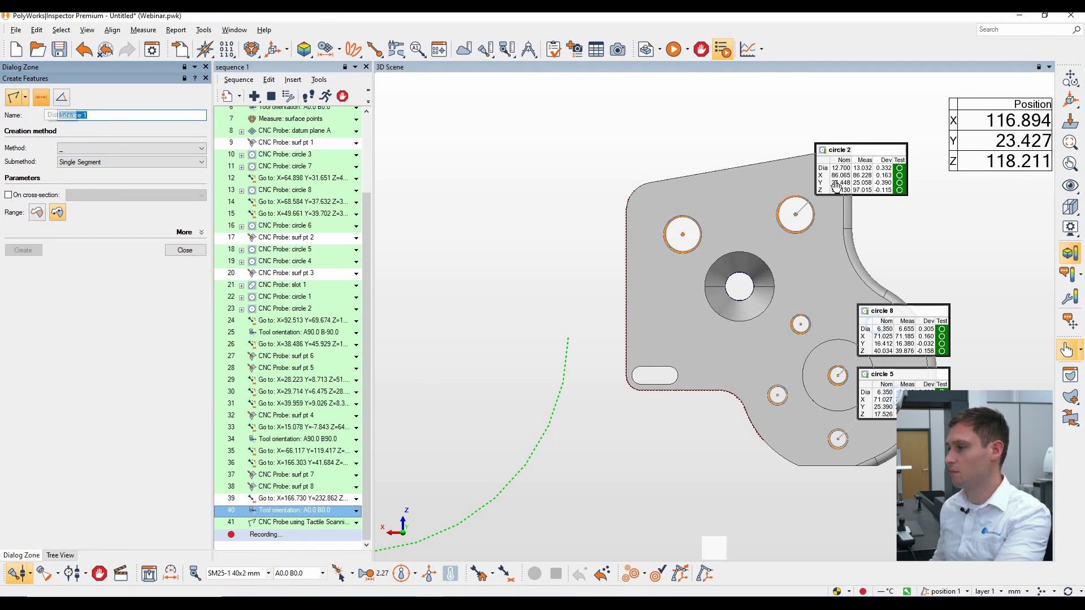
click(795, 214)
click(684, 235)
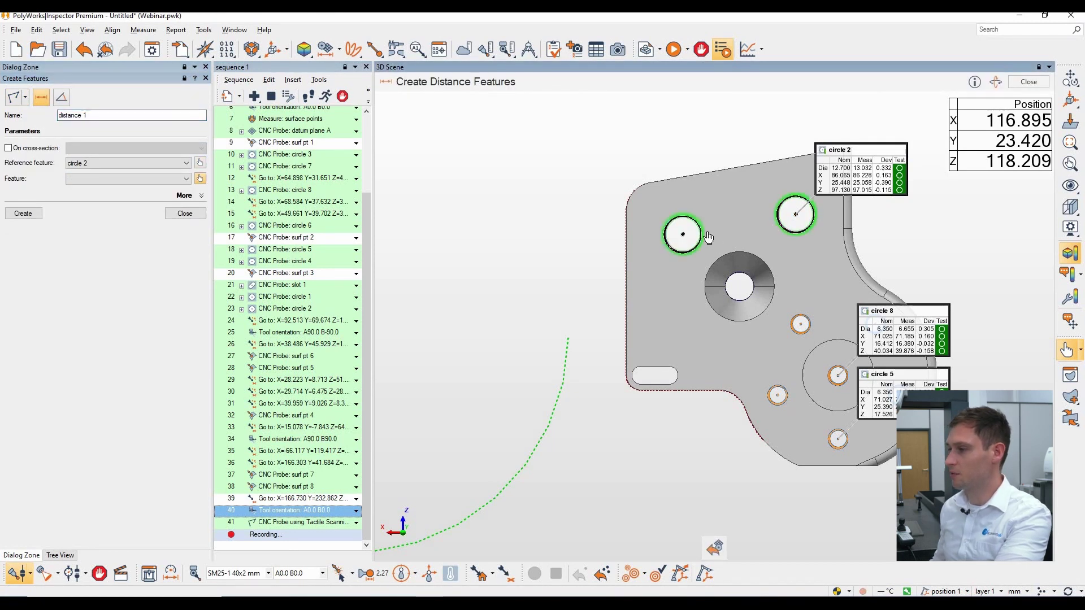
middle_click(547, 326)
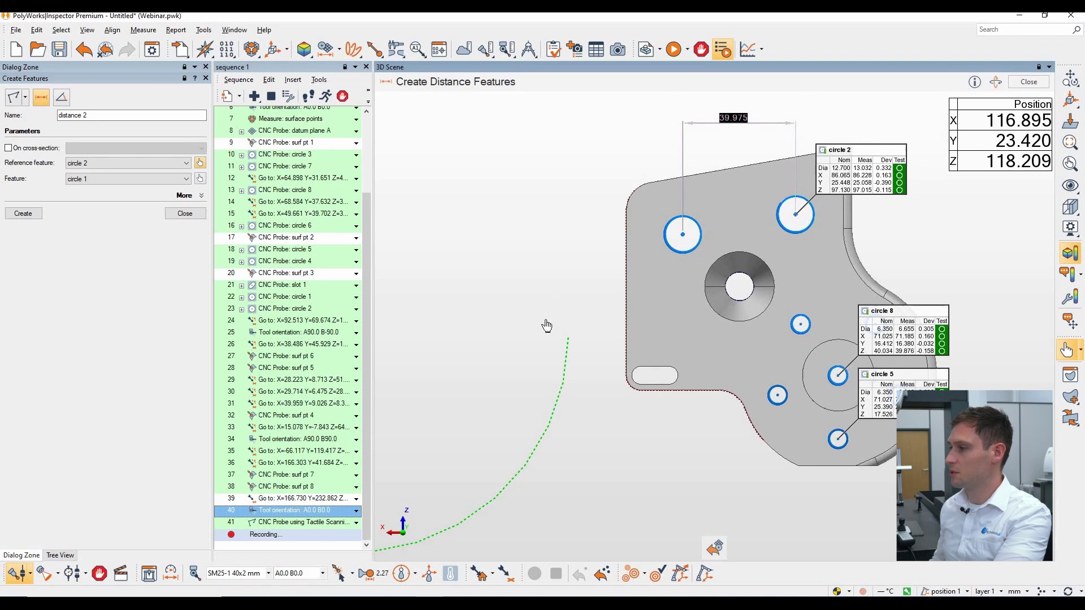
click(800, 324)
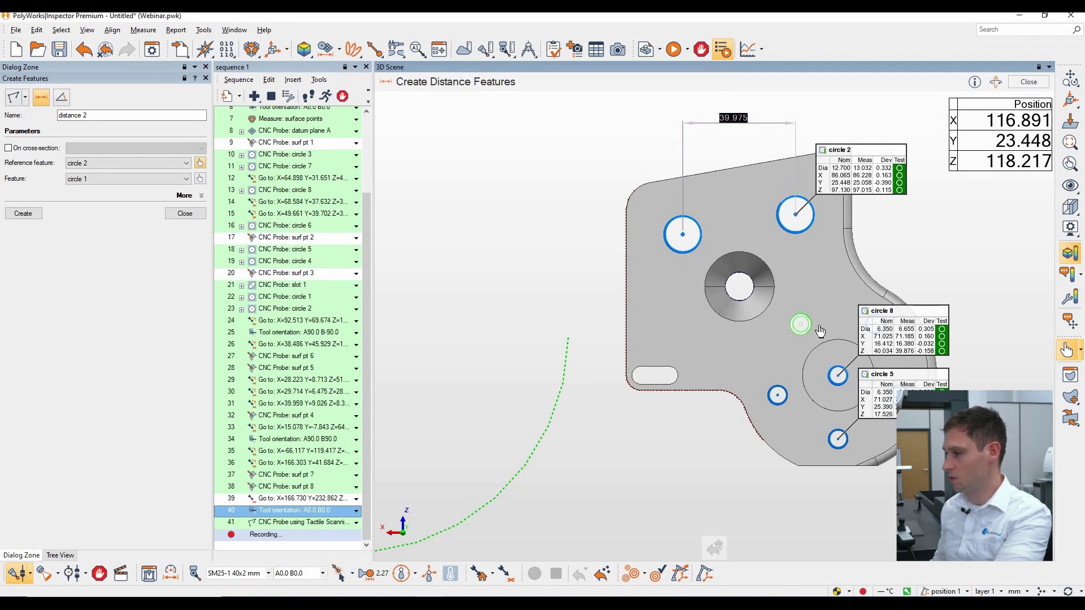
click(838, 438)
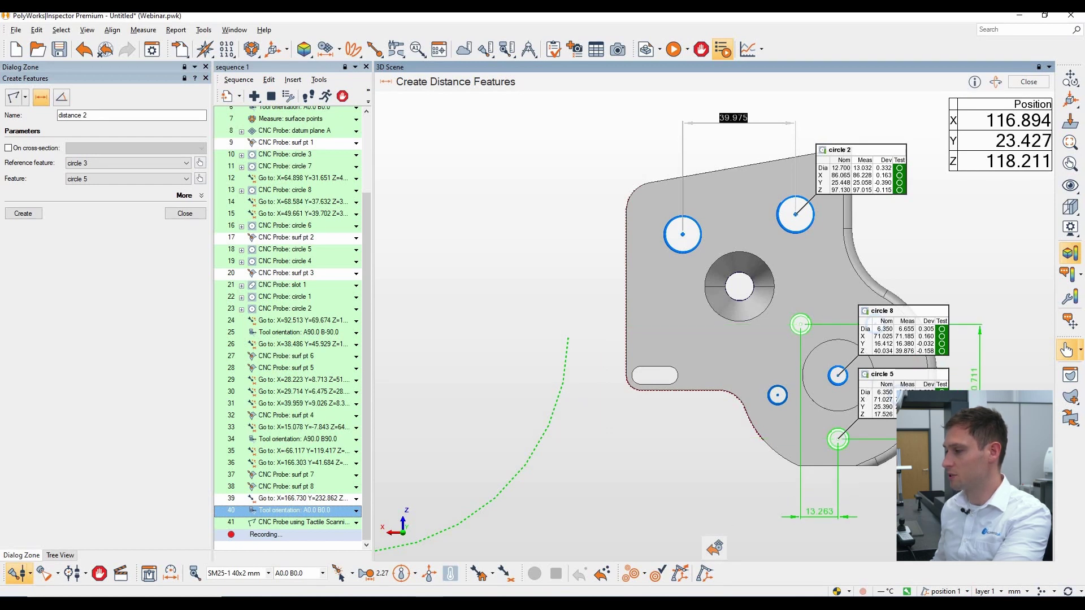
click(980, 362)
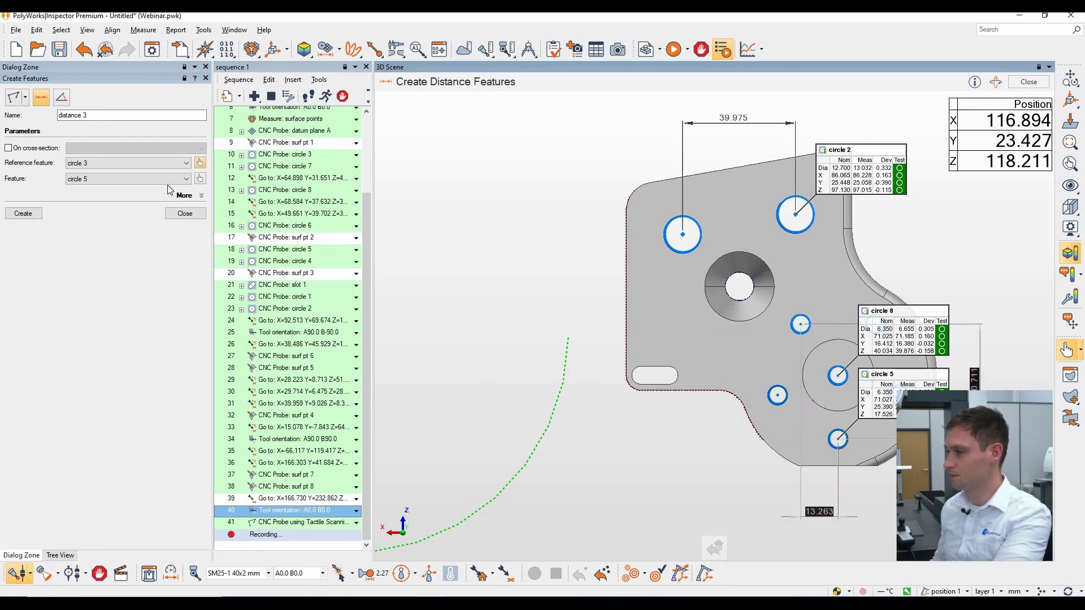
- Shift the 0.711 distance label left and the 13.263 label up-left, then clear the selection
click(186, 213)
click(1069, 320)
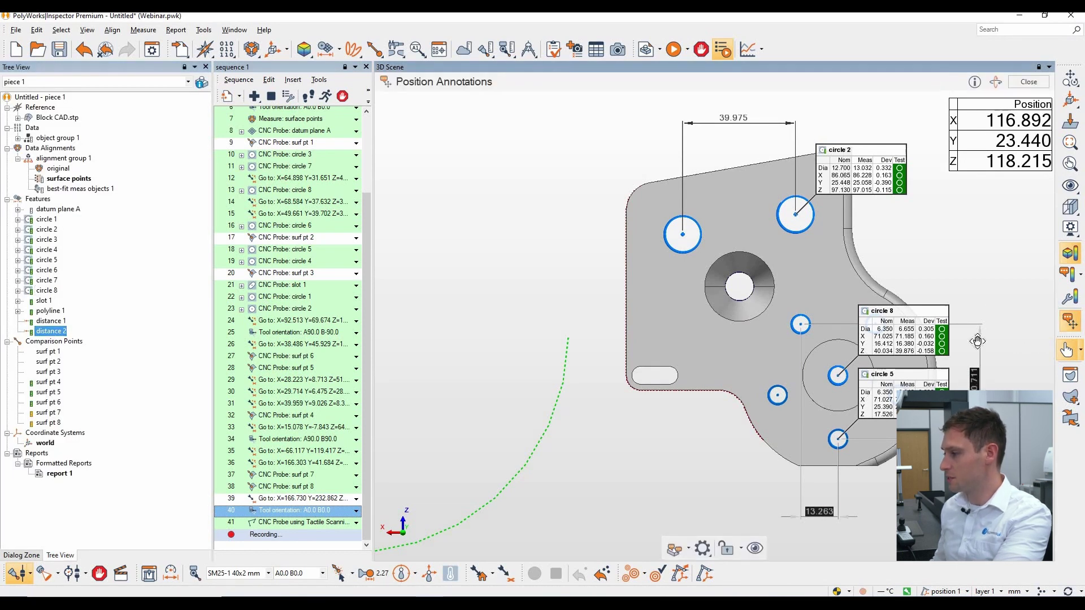
drag(978, 342, 953, 341)
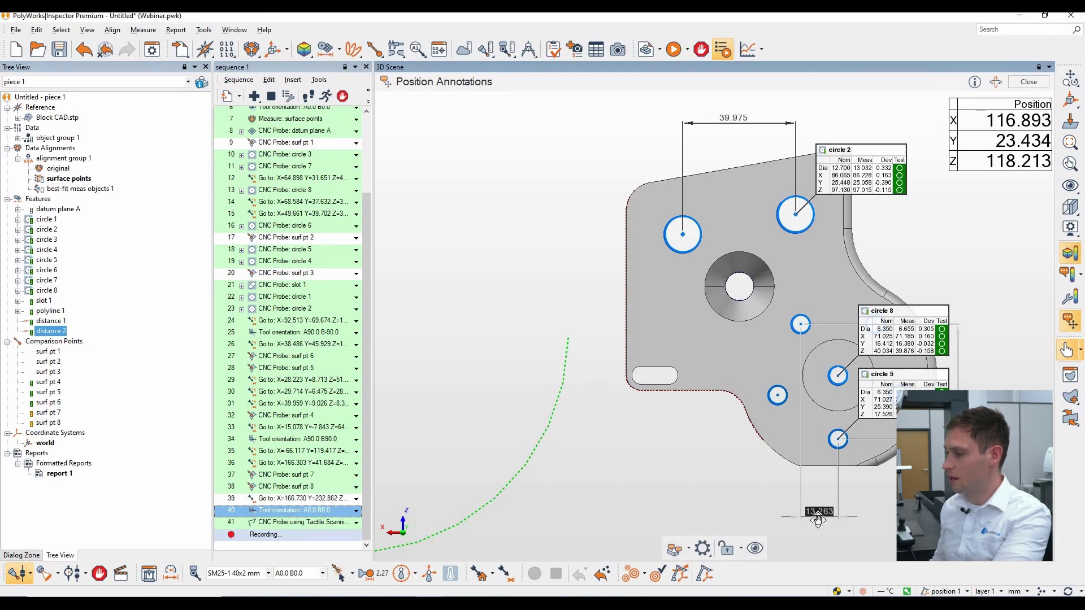
drag(817, 519, 728, 500)
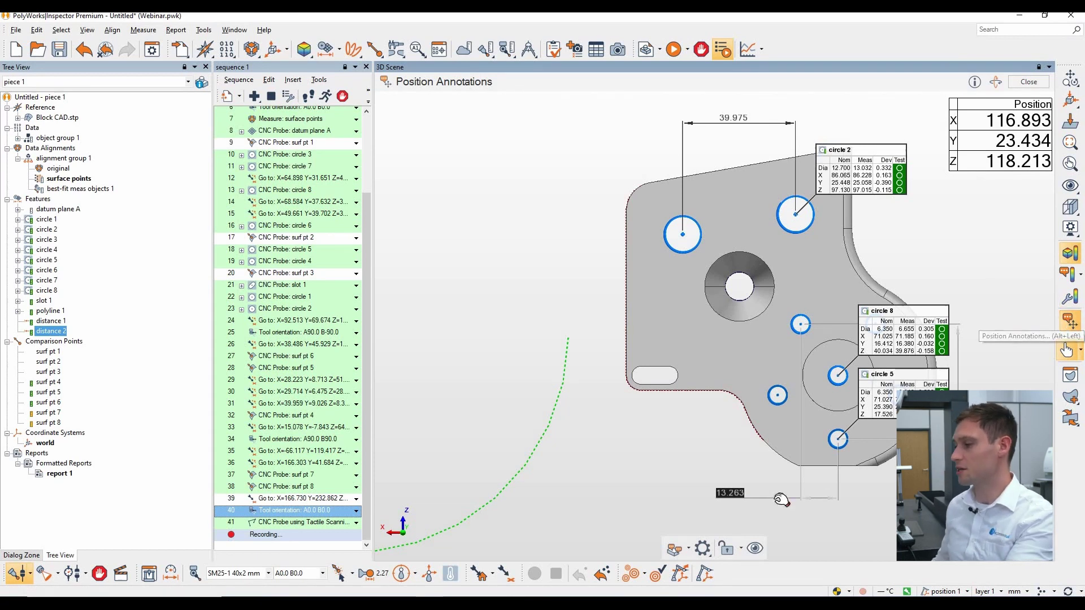
key(Escape)
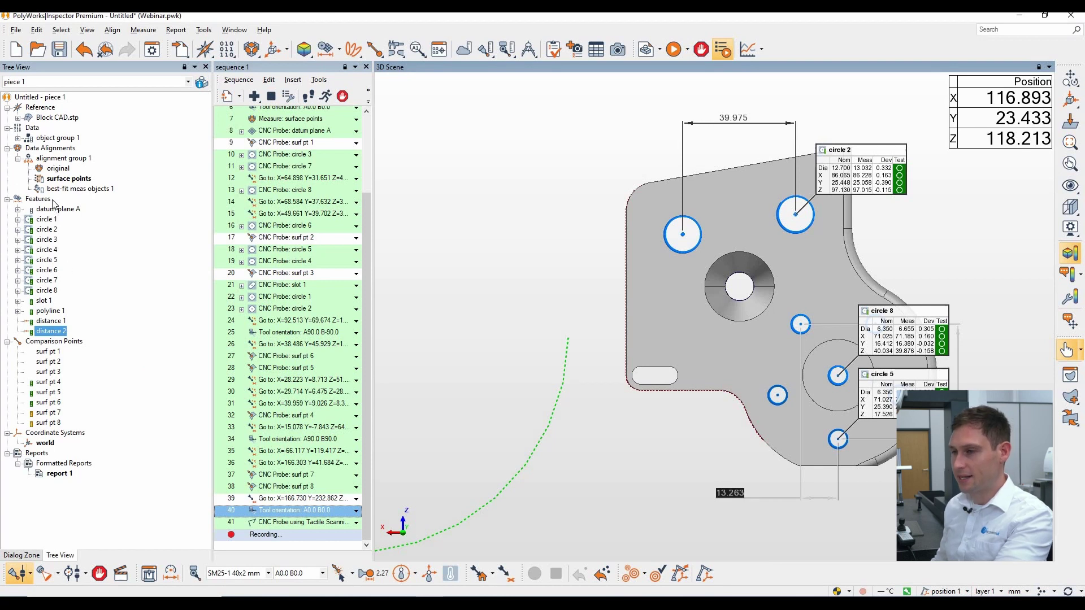
click(61, 333)
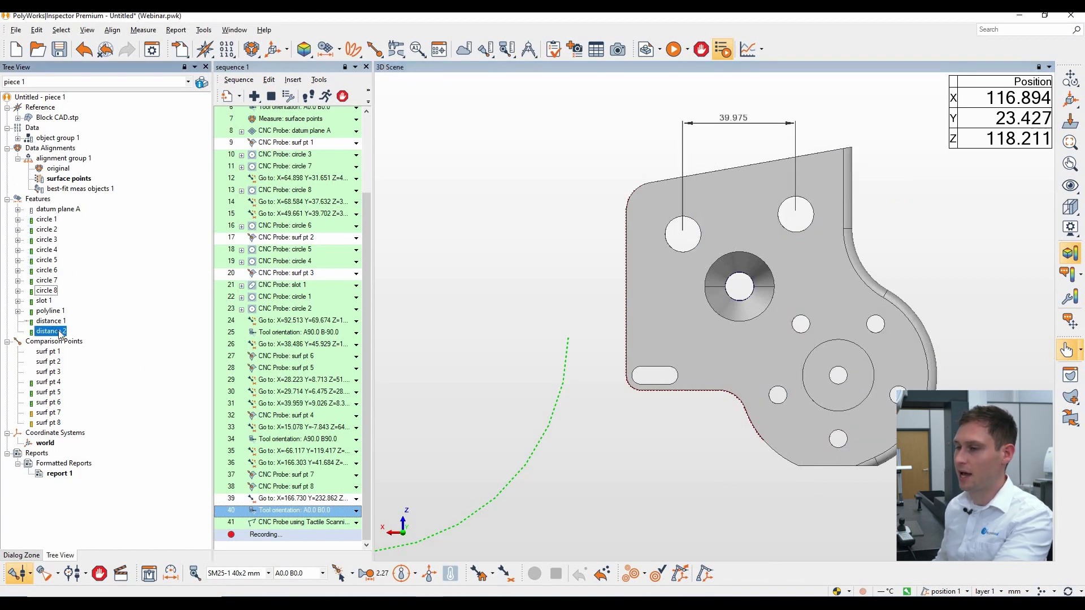
click(403, 396)
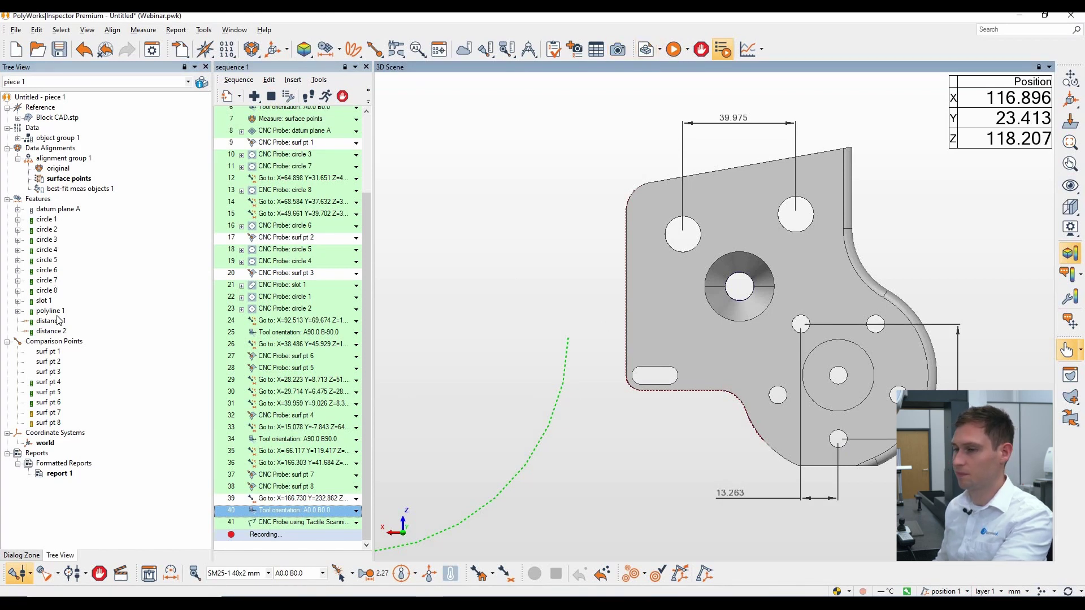
- Select circles 1–4 and move the circle 4 callout to the lower left
click(51, 220)
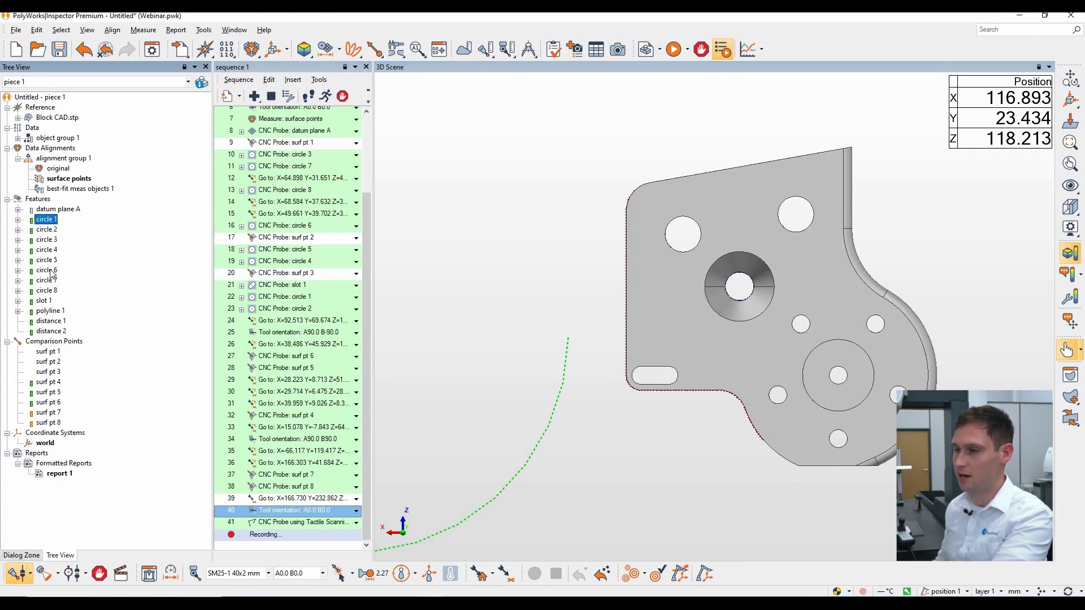
shift+click(48, 250)
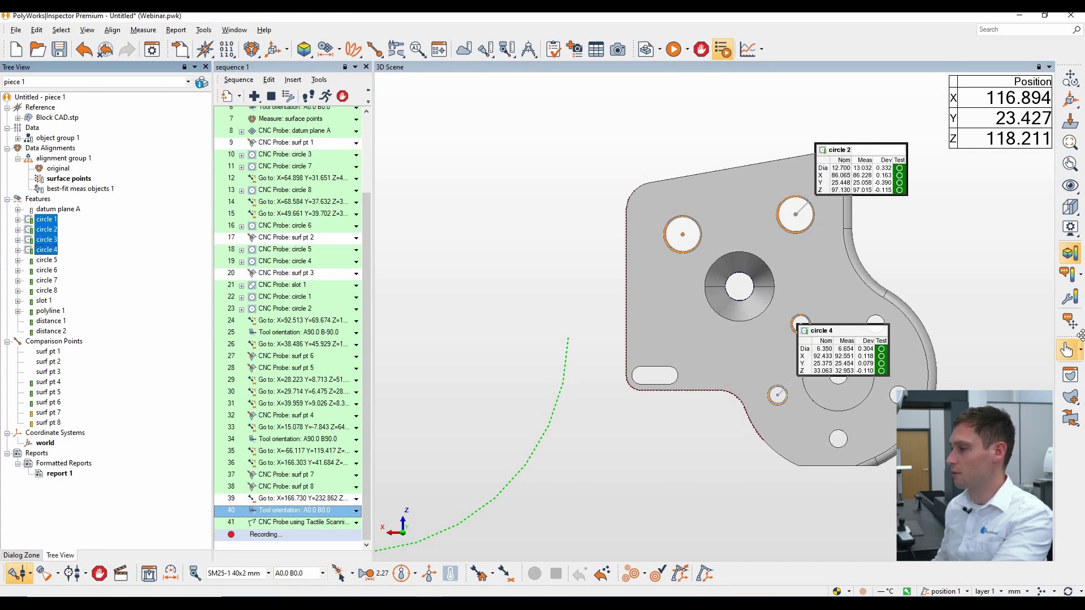
click(1069, 321)
click(836, 348)
click(655, 435)
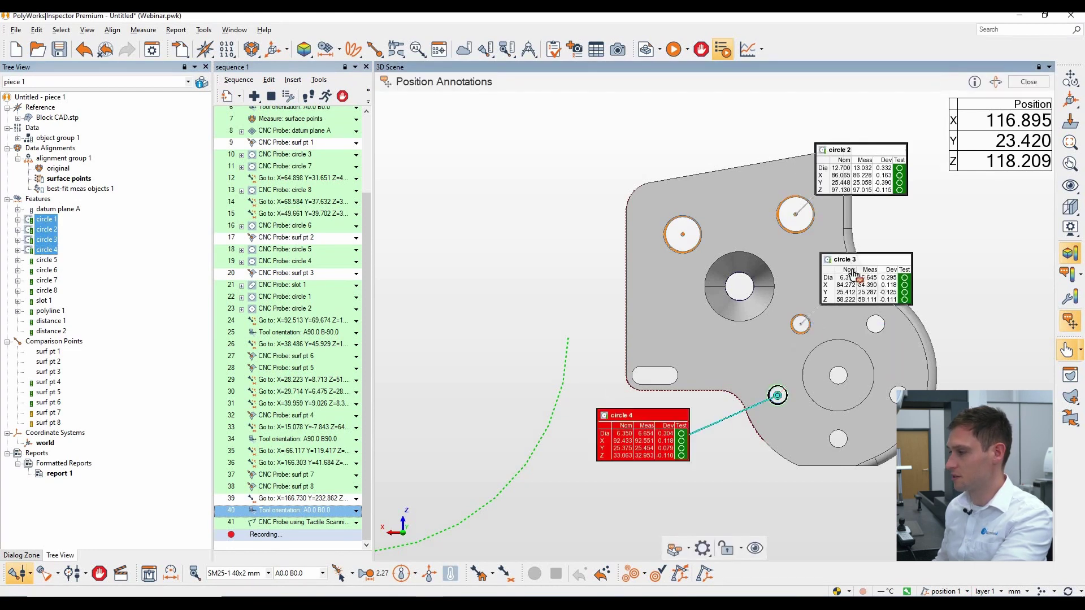
- Place circle 3's callout right of the part, circle 2's above its hole, circle 1's upper left
click(914, 293)
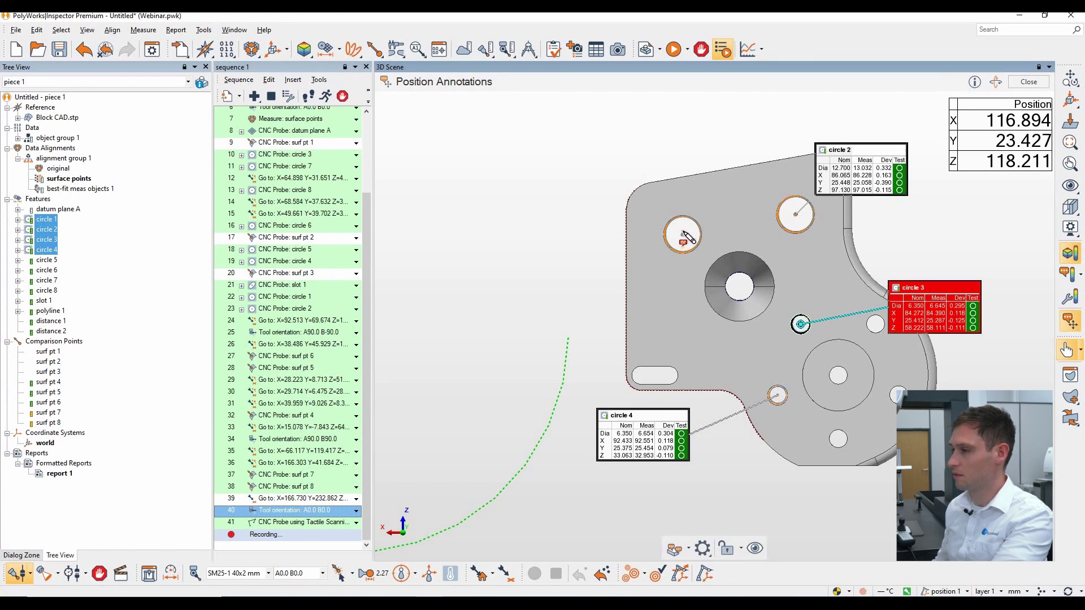
click(854, 153)
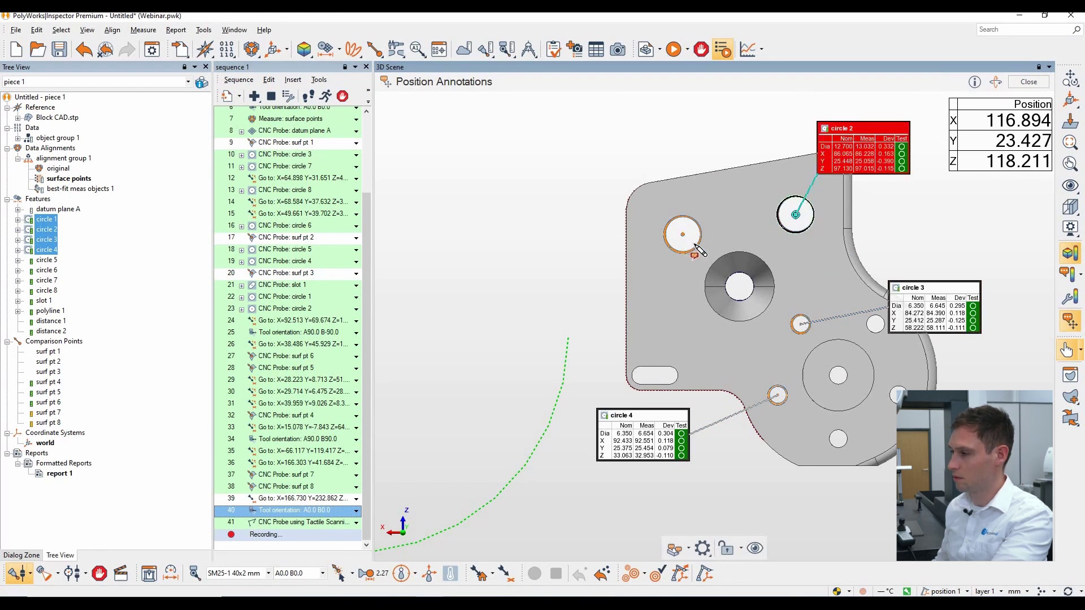
click(702, 548)
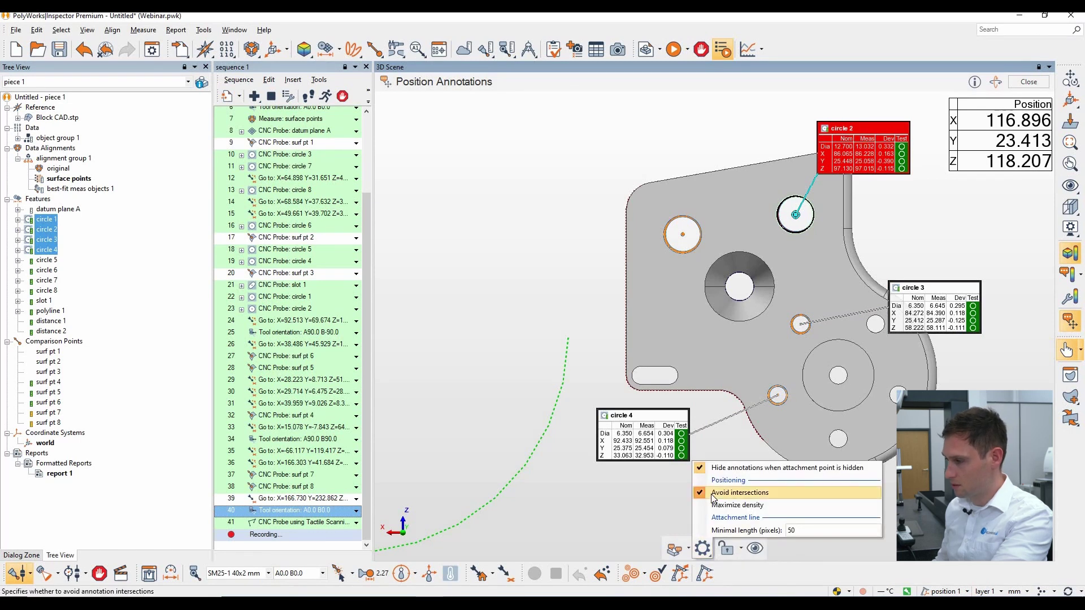
click(729, 468)
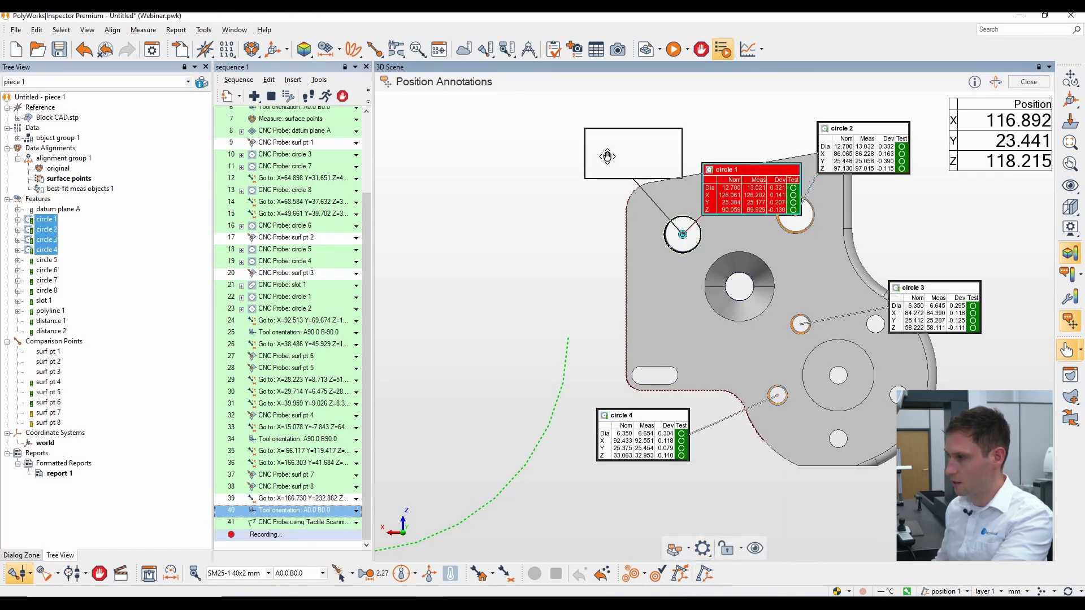
key(Escape)
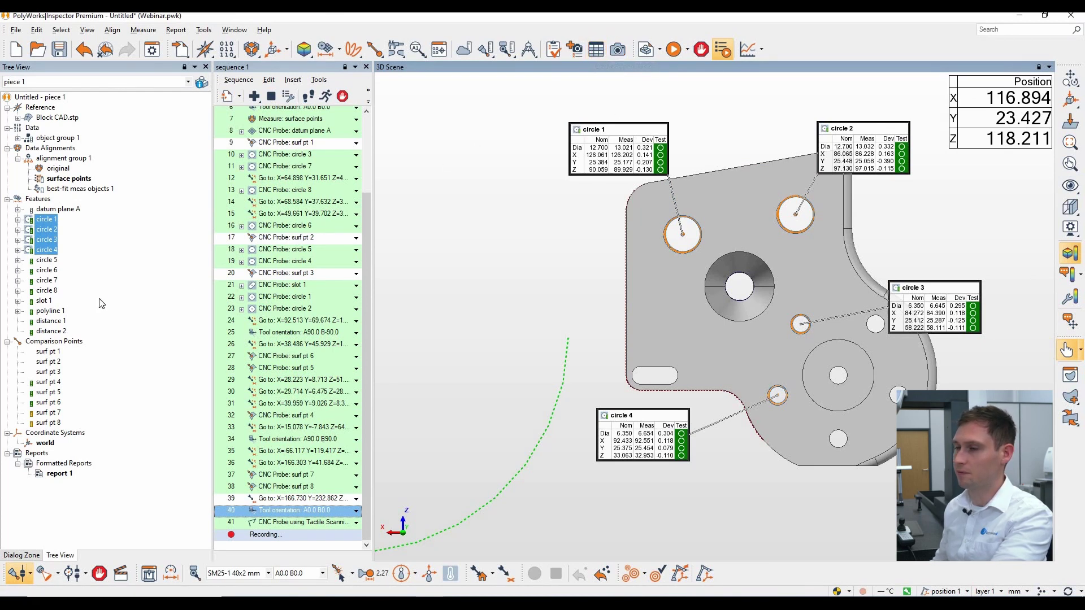
click(102, 318)
- Open the formatted report and review pages 2 through 4
double_click(56, 473)
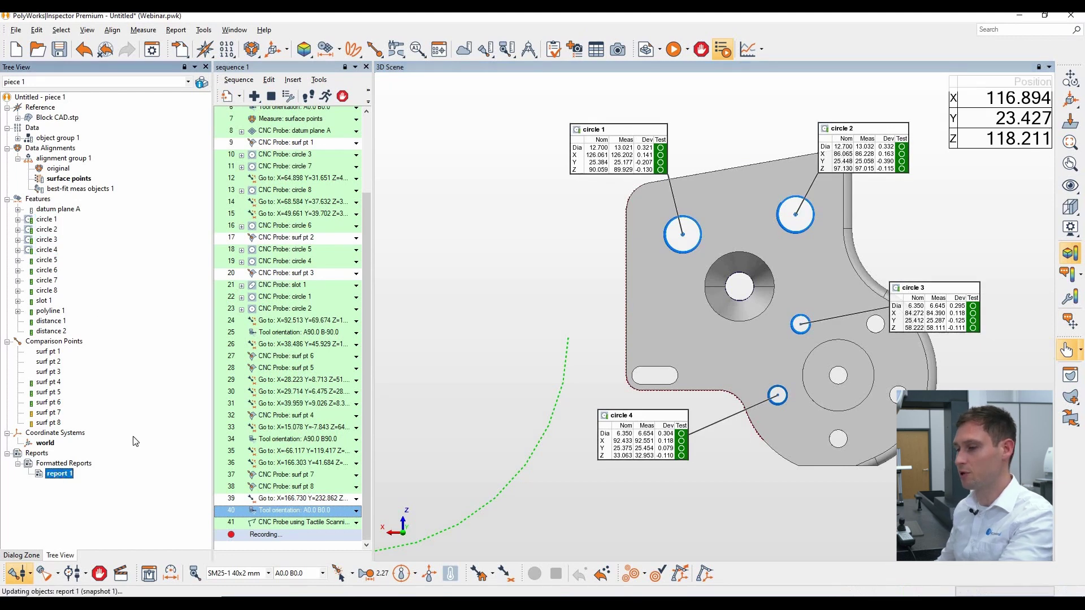
click(404, 243)
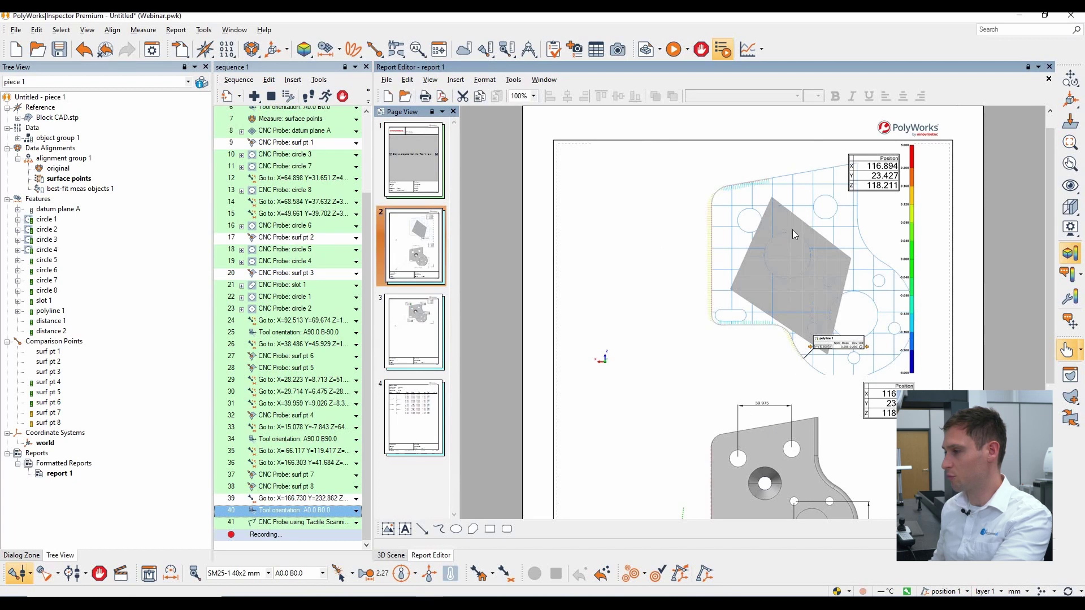
scroll(792, 229, down, 3)
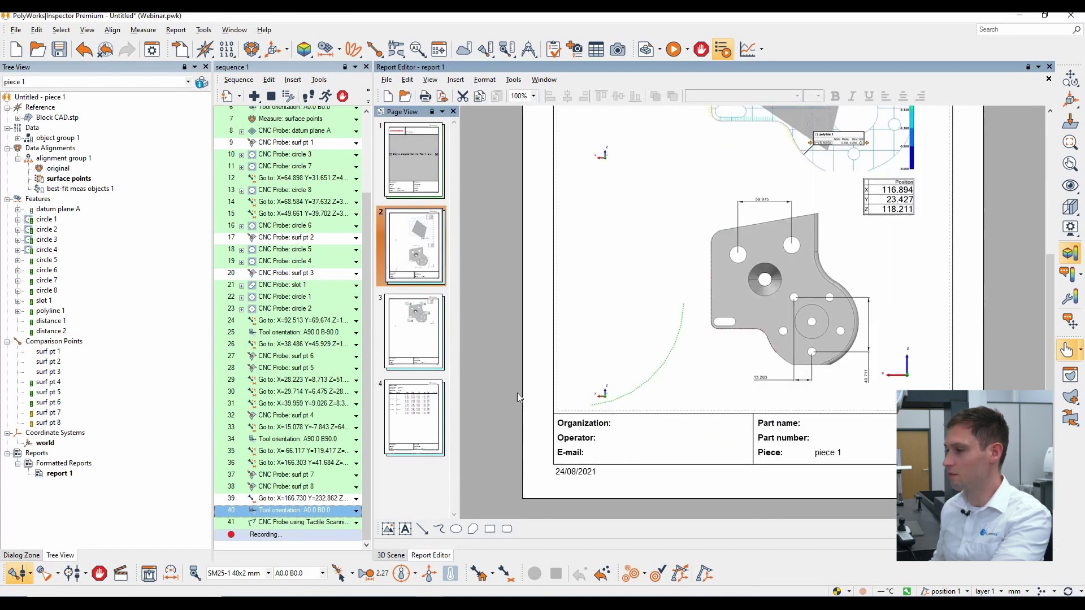
click(434, 343)
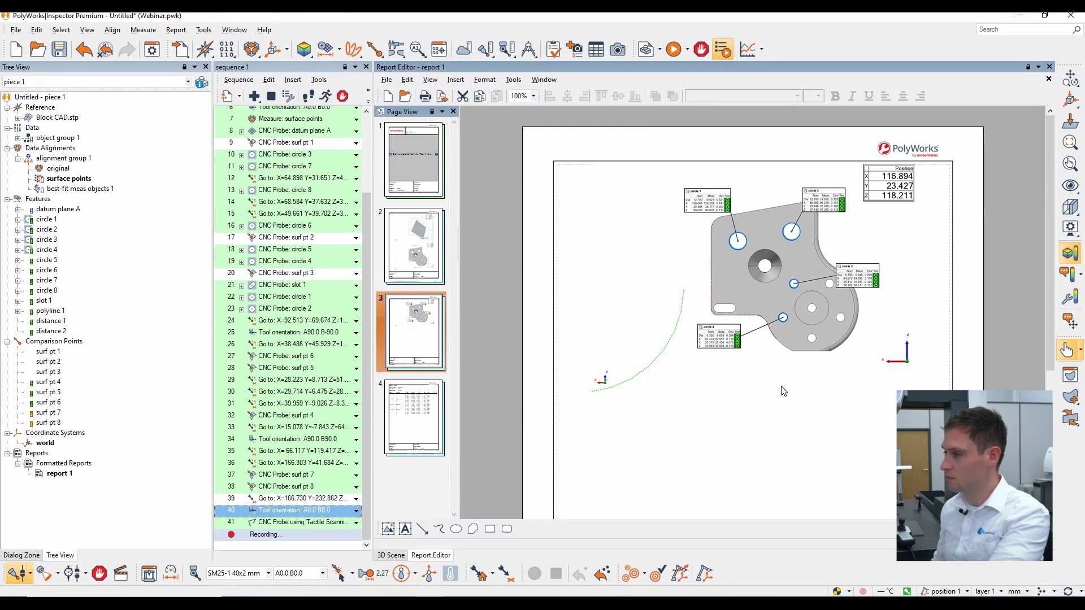
click(441, 397)
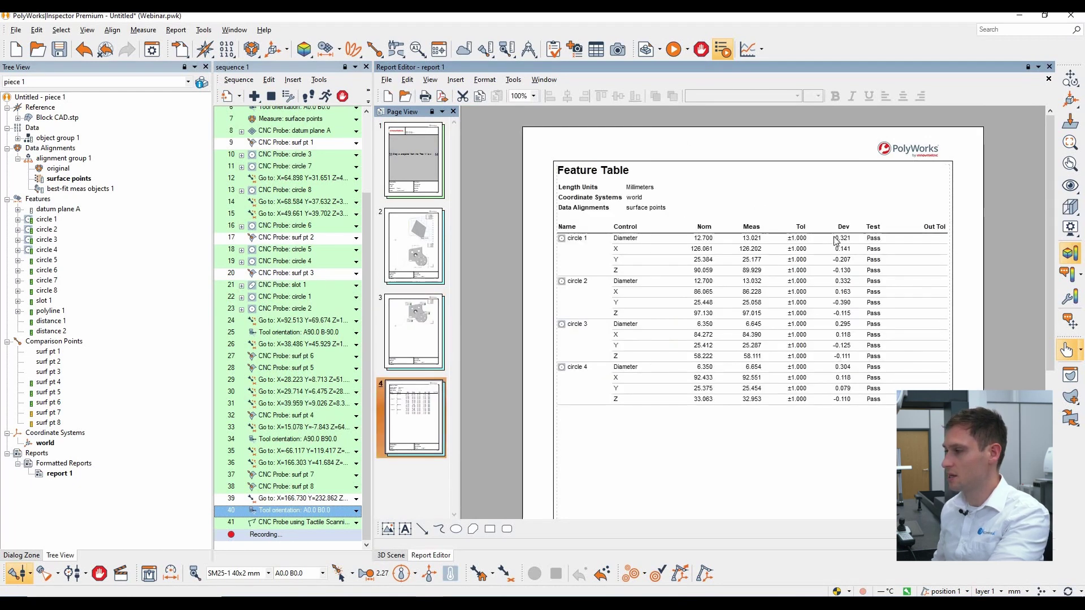
- Remove Length Units, Coordinate Systems and Data Alignments from the Feature Table header
click(659, 276)
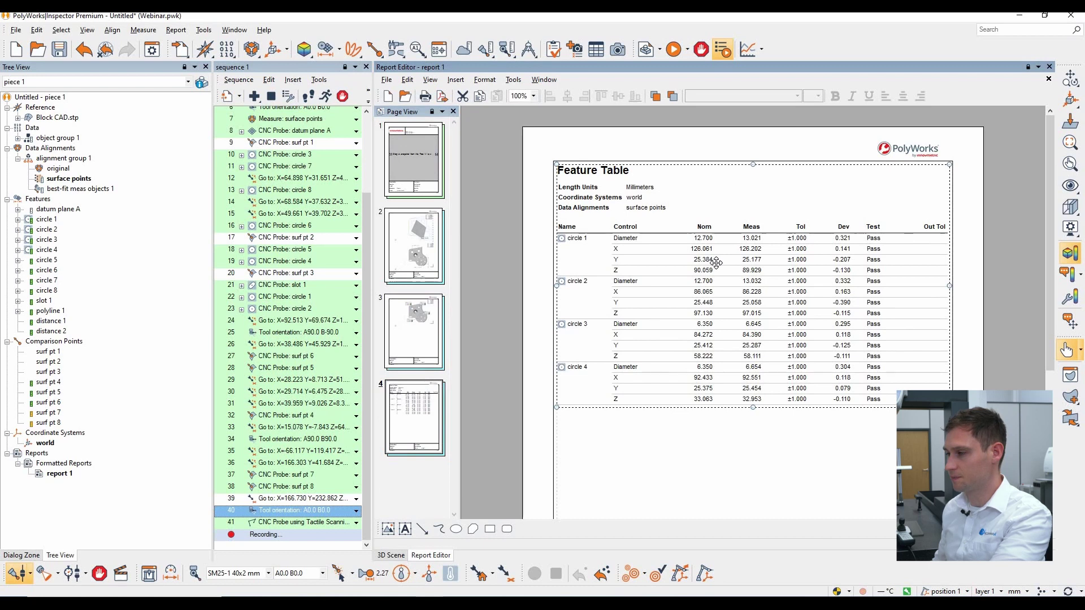
right_click(725, 235)
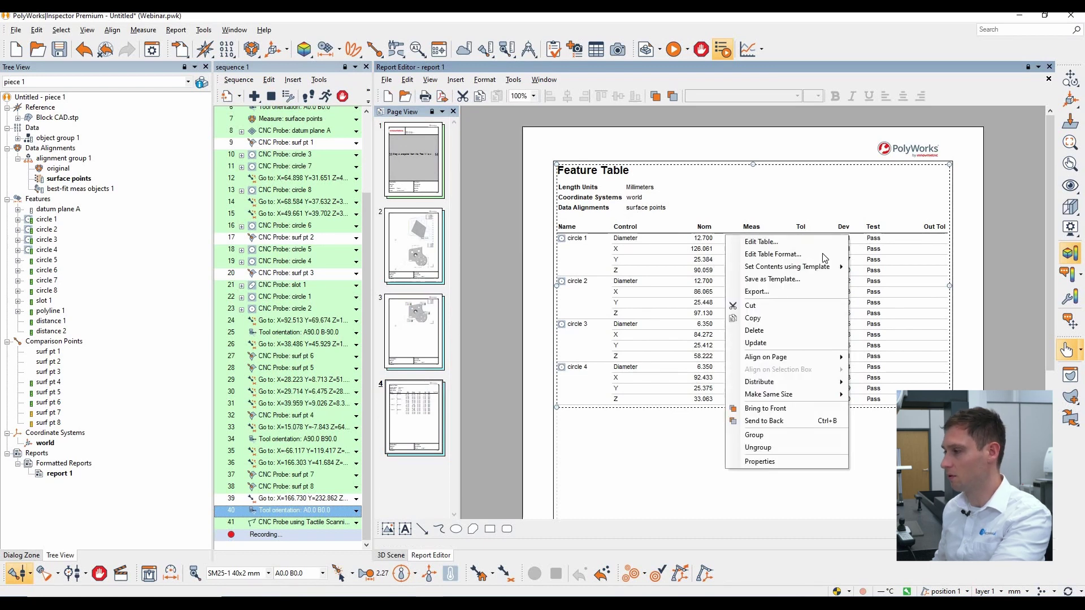
click(780, 242)
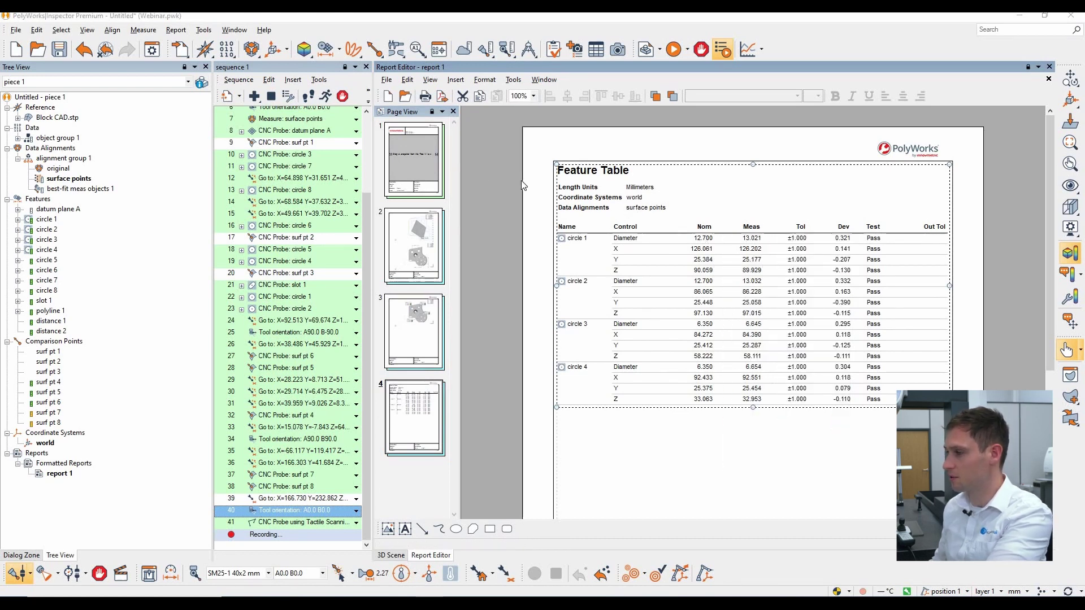
right_click(414, 141)
click(453, 163)
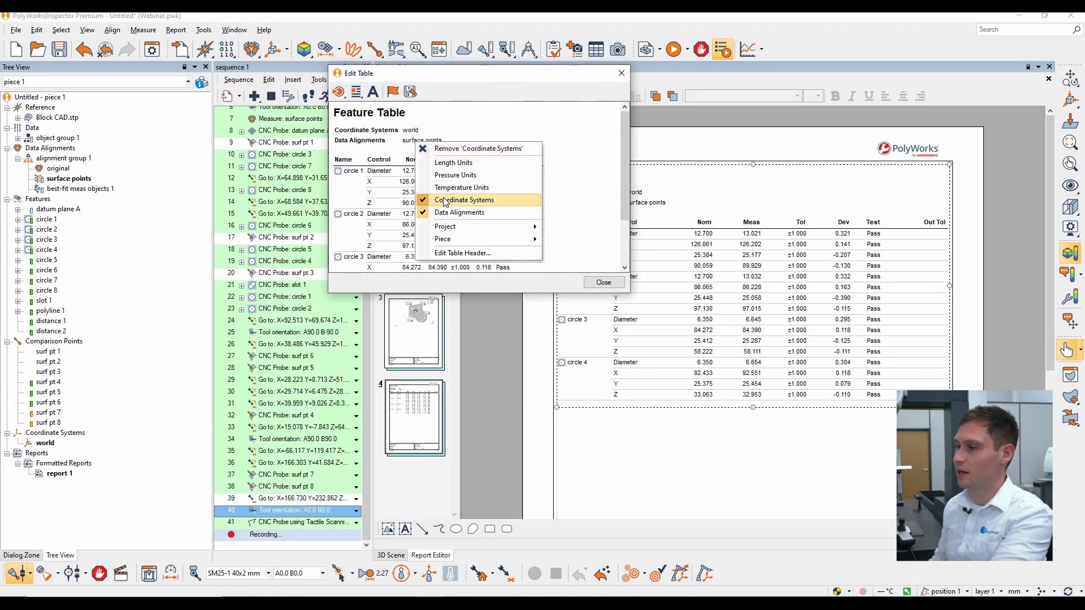
click(446, 200)
click(448, 212)
click(348, 281)
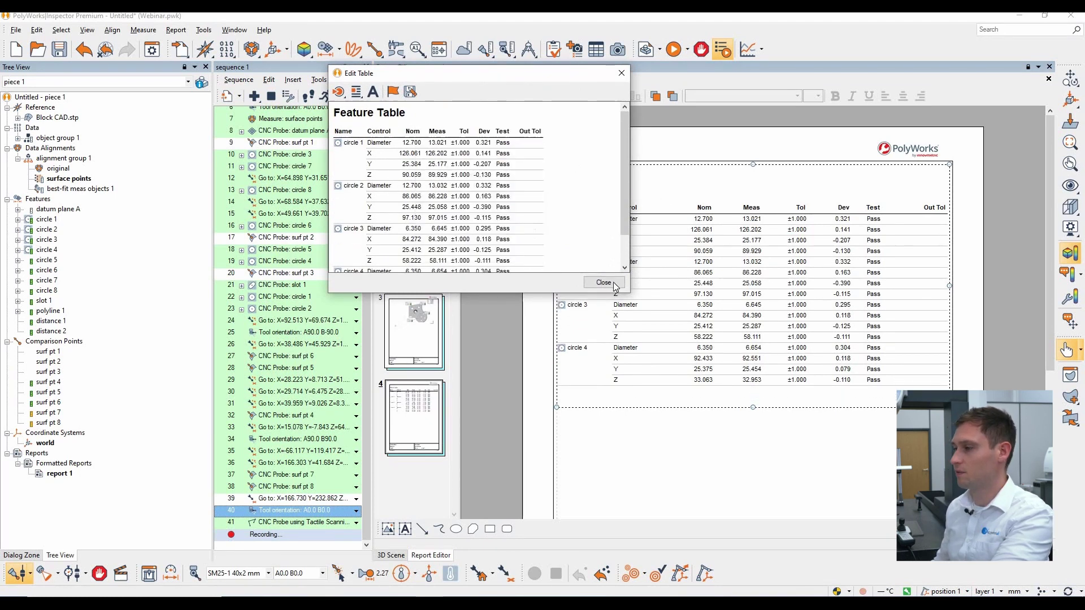
click(603, 282)
- Move the Feature Table onto page 3 below the image and delete the blank page 4
drag(673, 235, 404, 336)
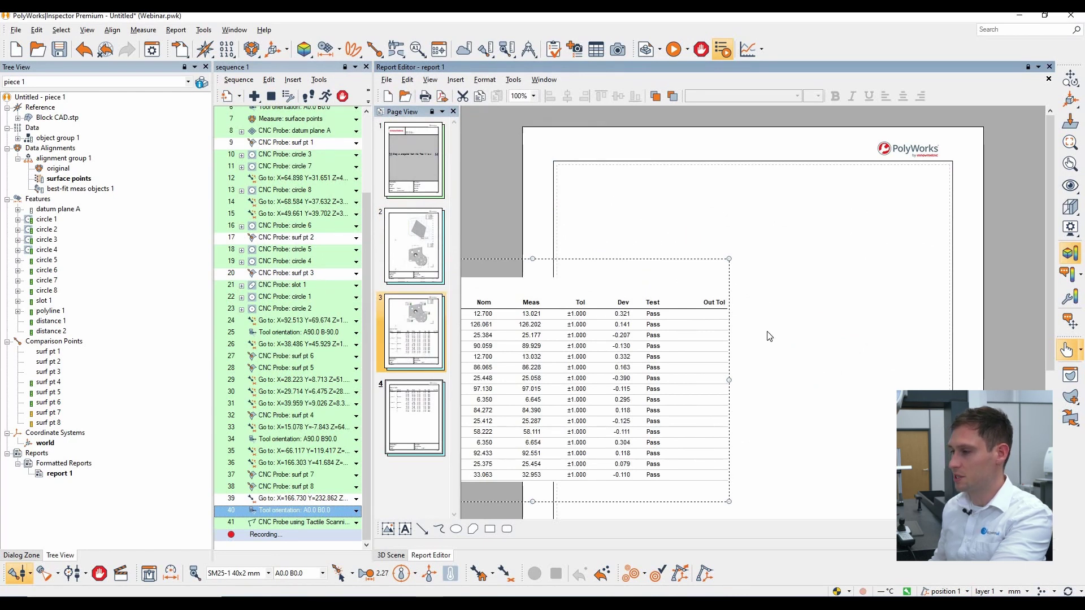
scroll(729, 322, down, 4)
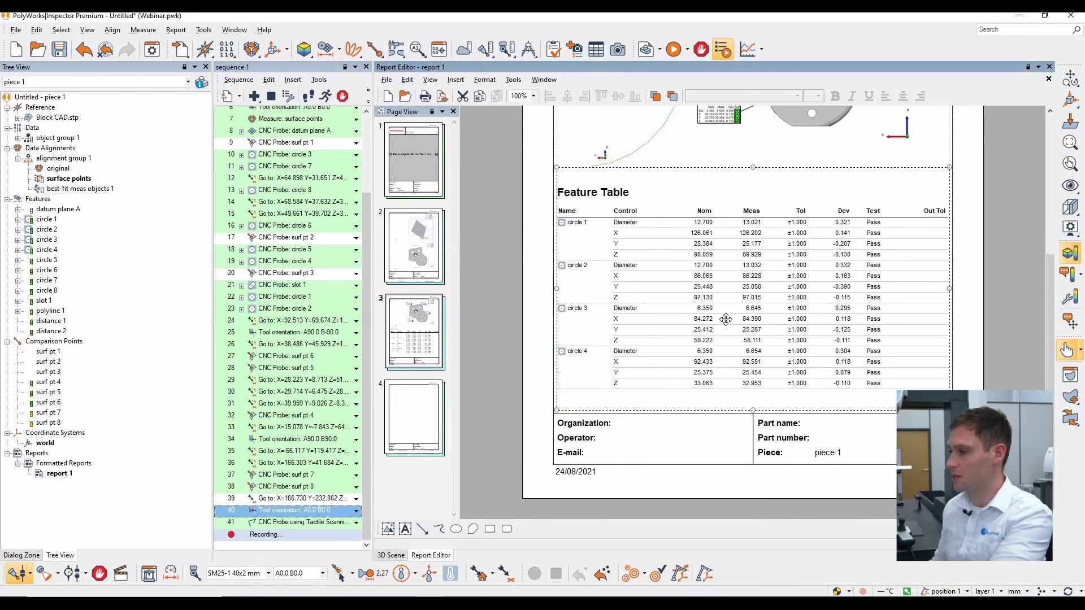
scroll(969, 282, up, 4)
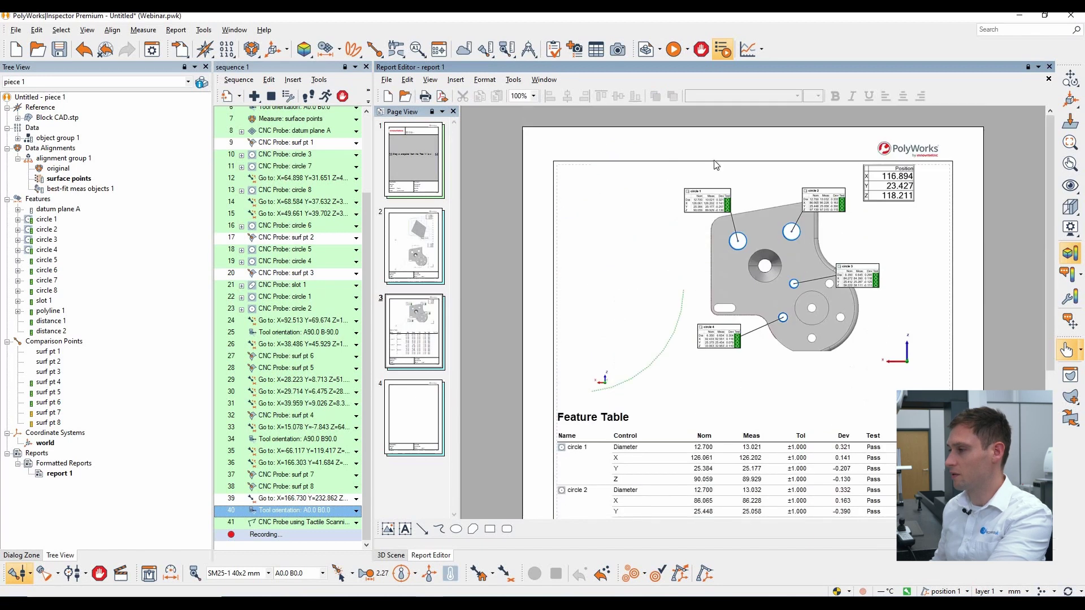
scroll(630, 251, down, 5)
click(421, 413)
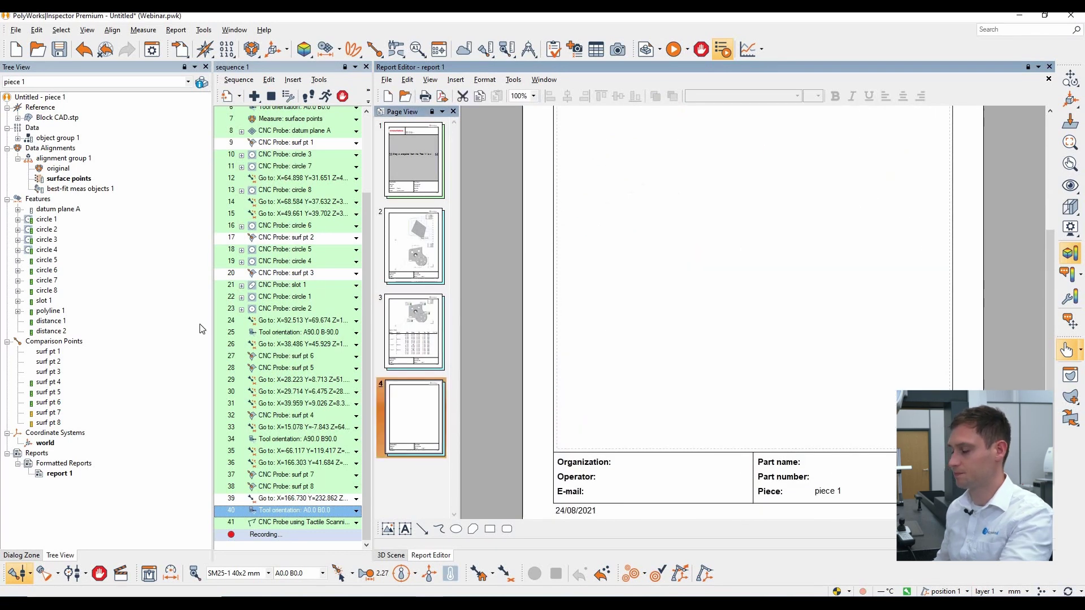
key(Delete)
click(416, 243)
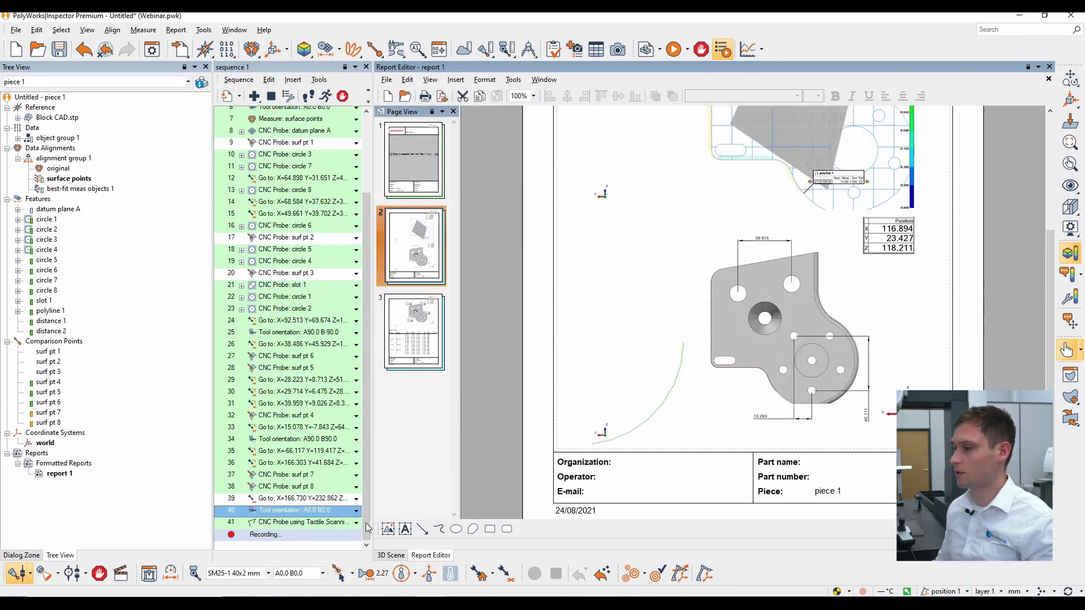
- Show the block in the 3D scene in isometric view, rotated to display the circle callouts
click(396, 555)
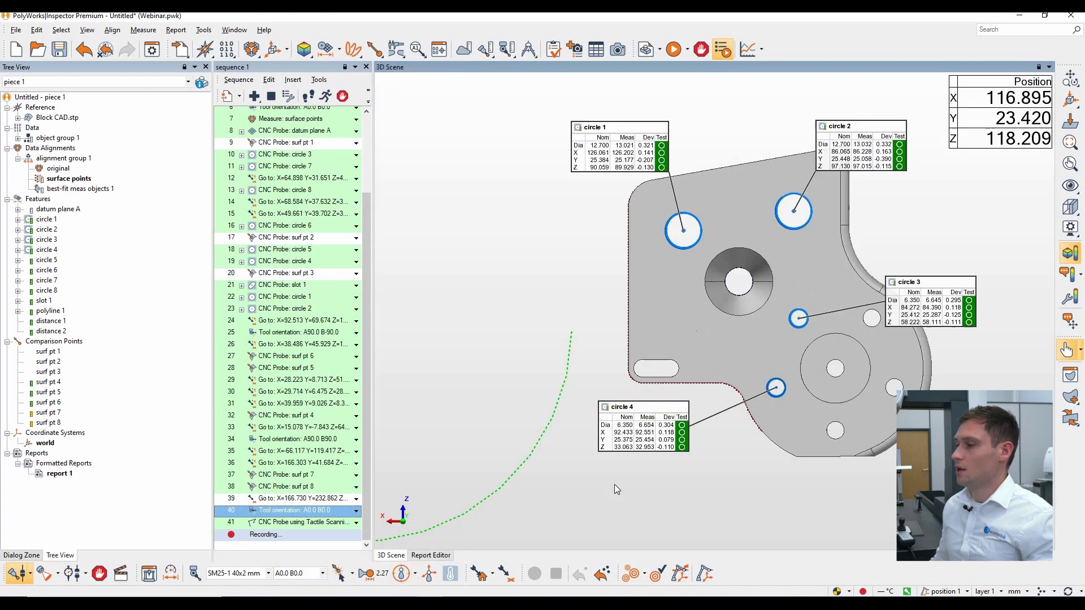
click(401, 513)
drag(897, 325, 853, 317)
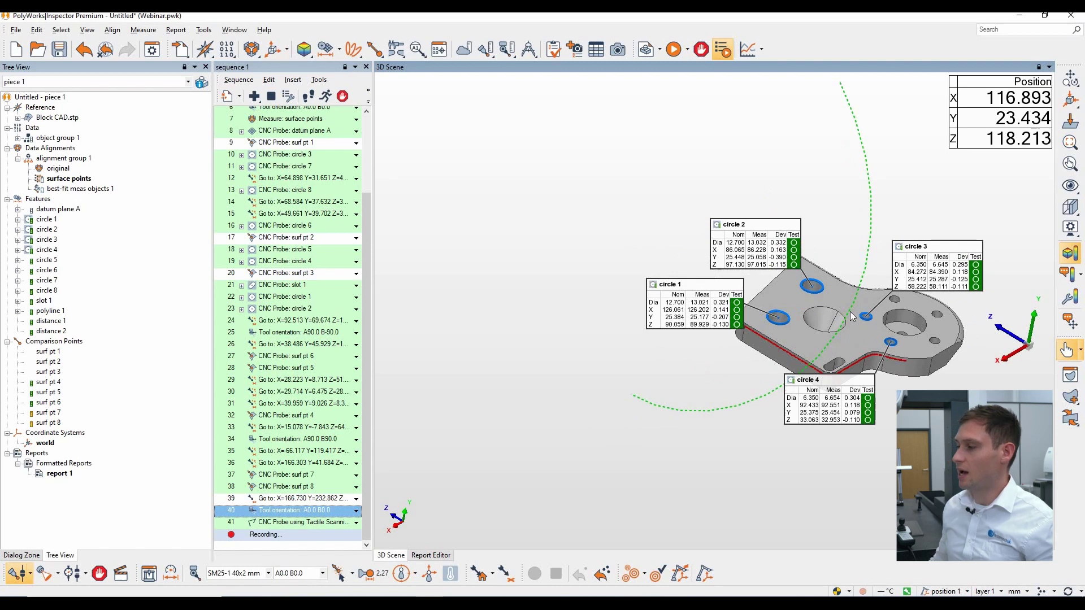